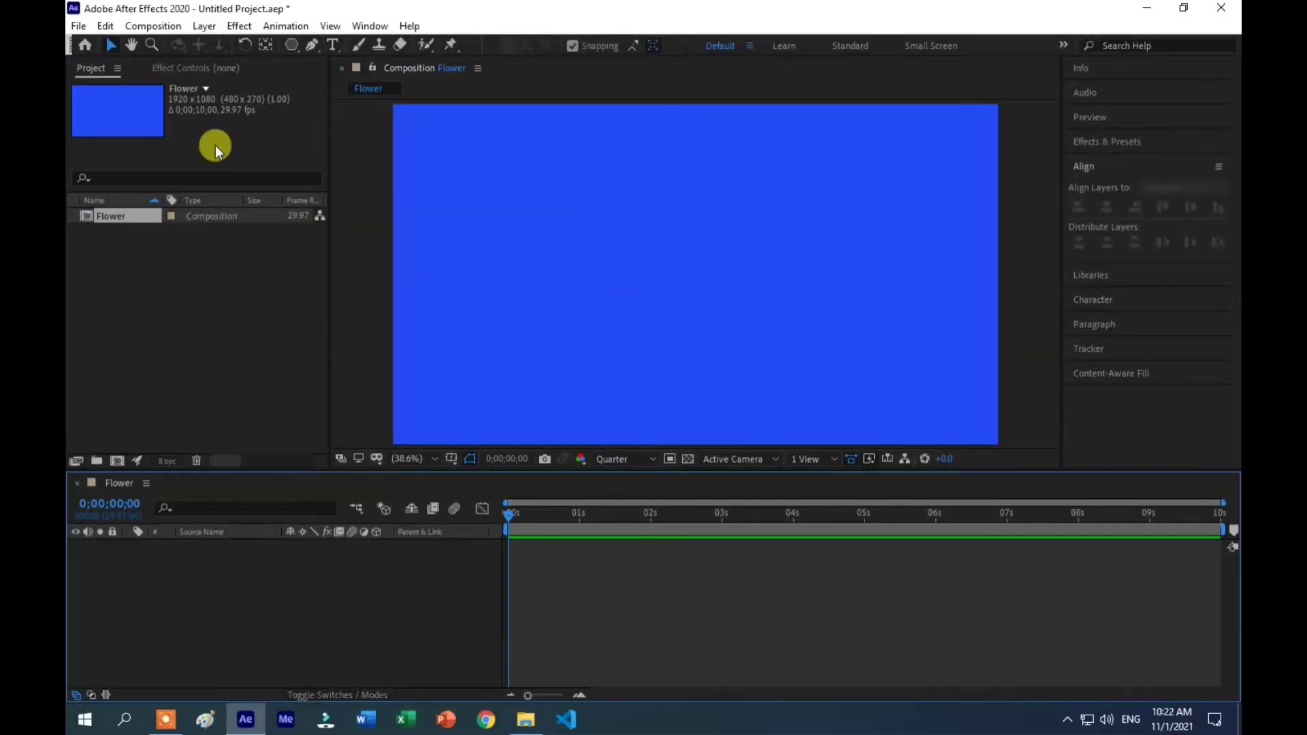
# - Draw a red polygon with the Polystar tool and add a Pucker & Bloat operation to it
pyautogui.moveTo(297, 47); pyautogui.dragTo(374, 102)
pyautogui.moveTo(624, 205); pyautogui.dragTo(677, 293)
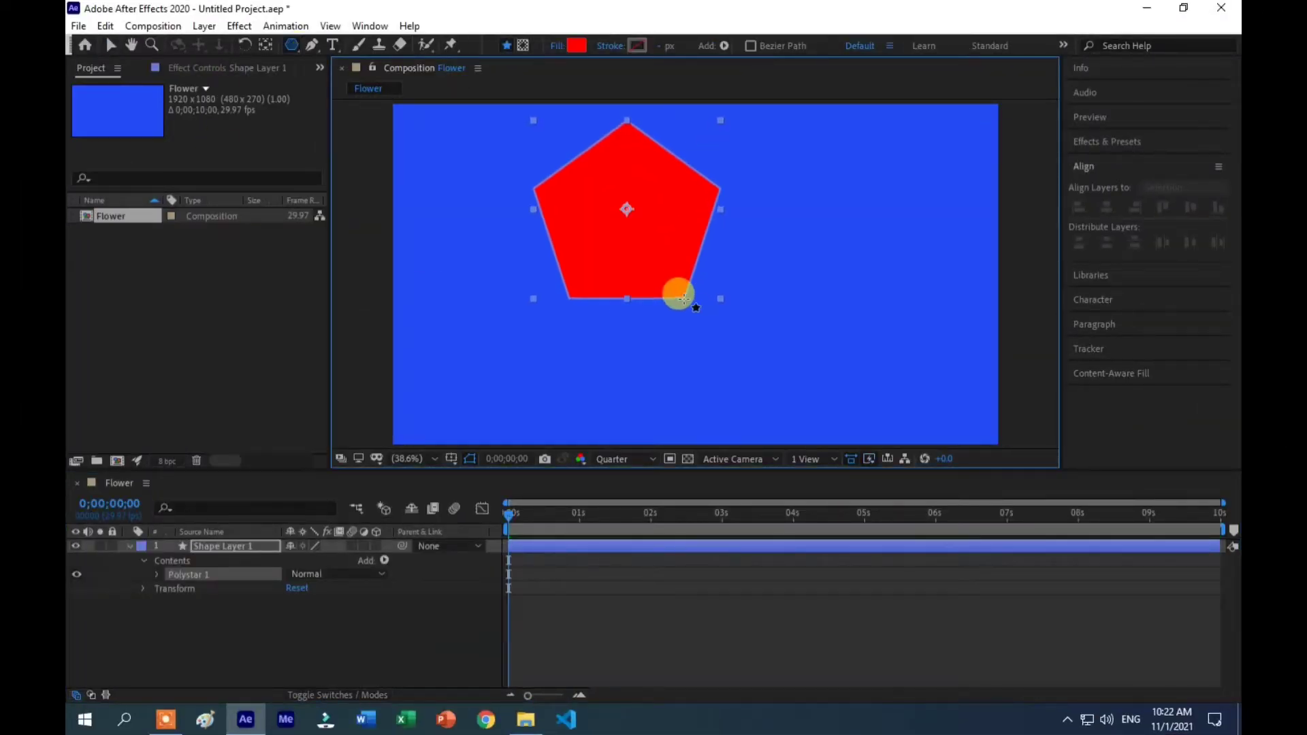
pyautogui.click(378, 560)
pyautogui.click(469, 453)
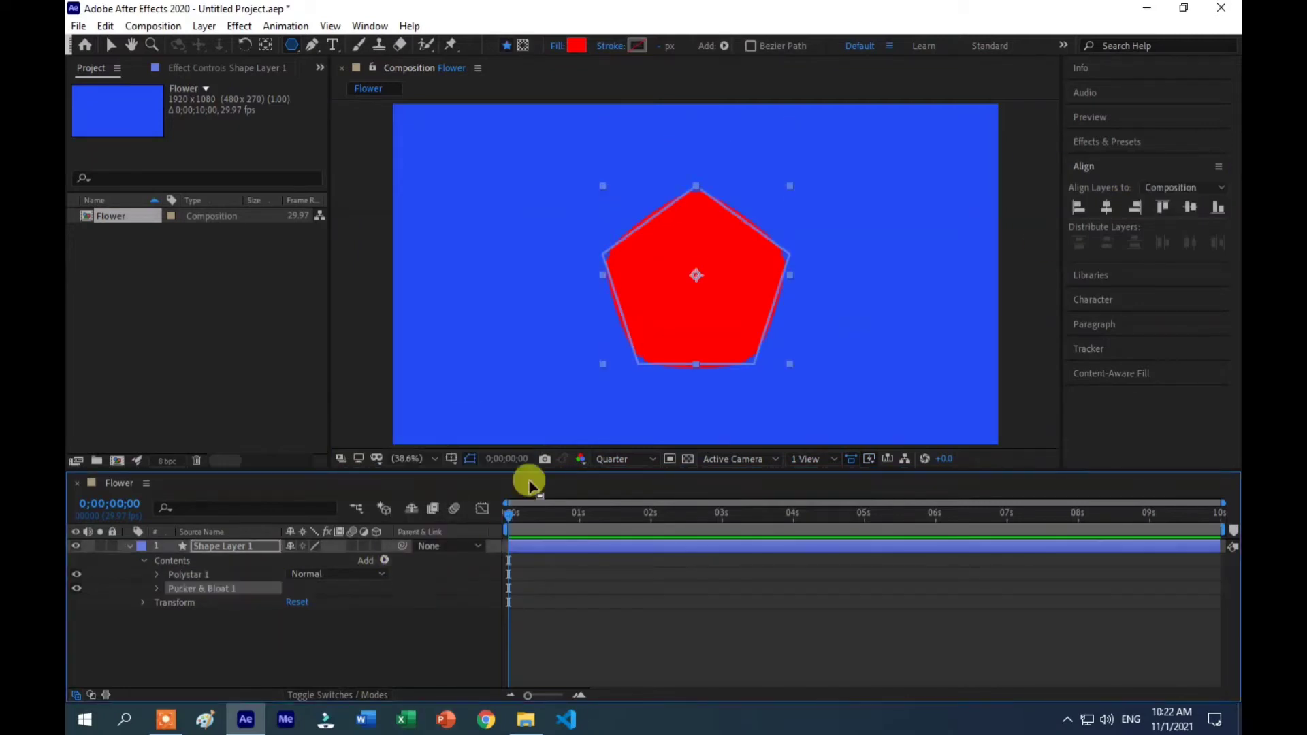
pyautogui.click(557, 45)
pyautogui.click(655, 429)
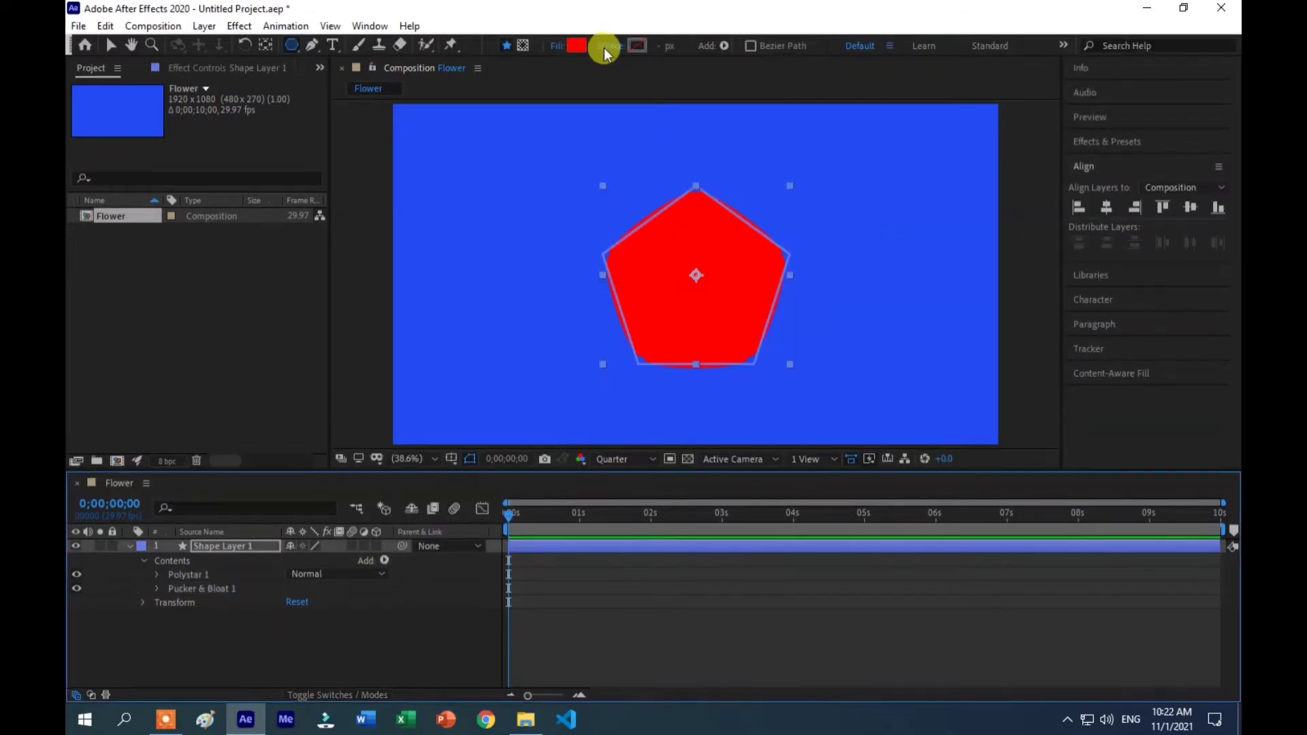
pyautogui.click(606, 45)
pyautogui.click(649, 431)
# - Set the polystar to 10 points, bloat it to about 48, then settle on 8 petals
pyautogui.click(172, 588)
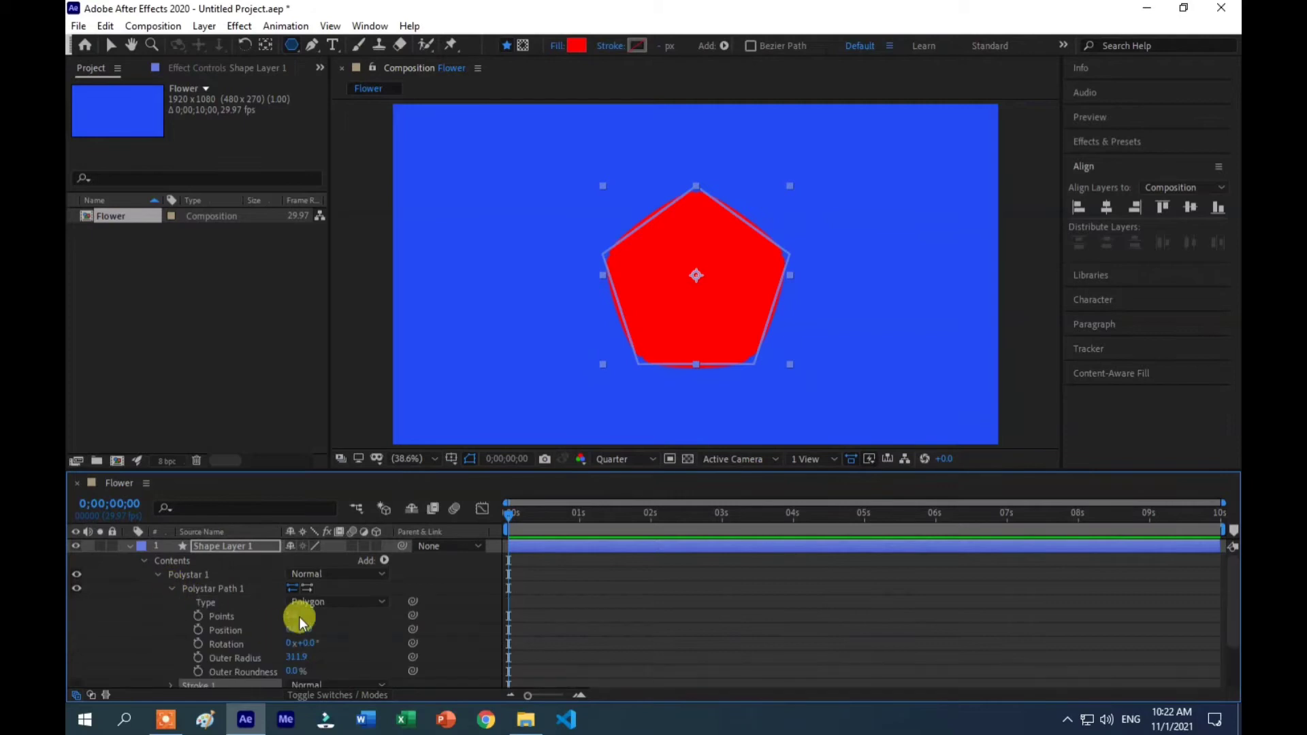
pyautogui.click(300, 615)
pyautogui.write('10')
pyautogui.press('Return')
pyautogui.click(155, 577)
pyautogui.moveTo(291, 602)
pyautogui.mouseDown()
pyautogui.moveTo(333, 608)
pyautogui.moveTo(333, 690)
pyautogui.mouseUp()
pyautogui.click(157, 575)
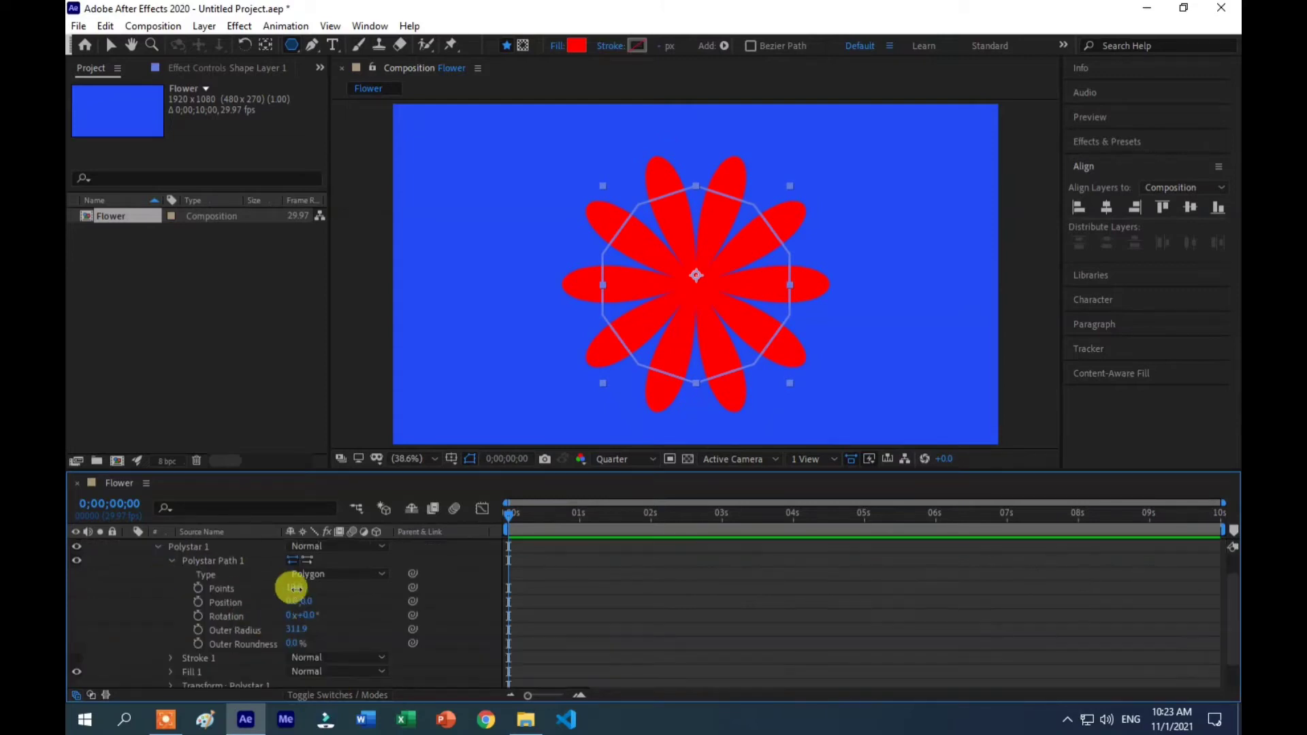
pyautogui.moveTo(292, 590); pyautogui.dragTo(298, 599)
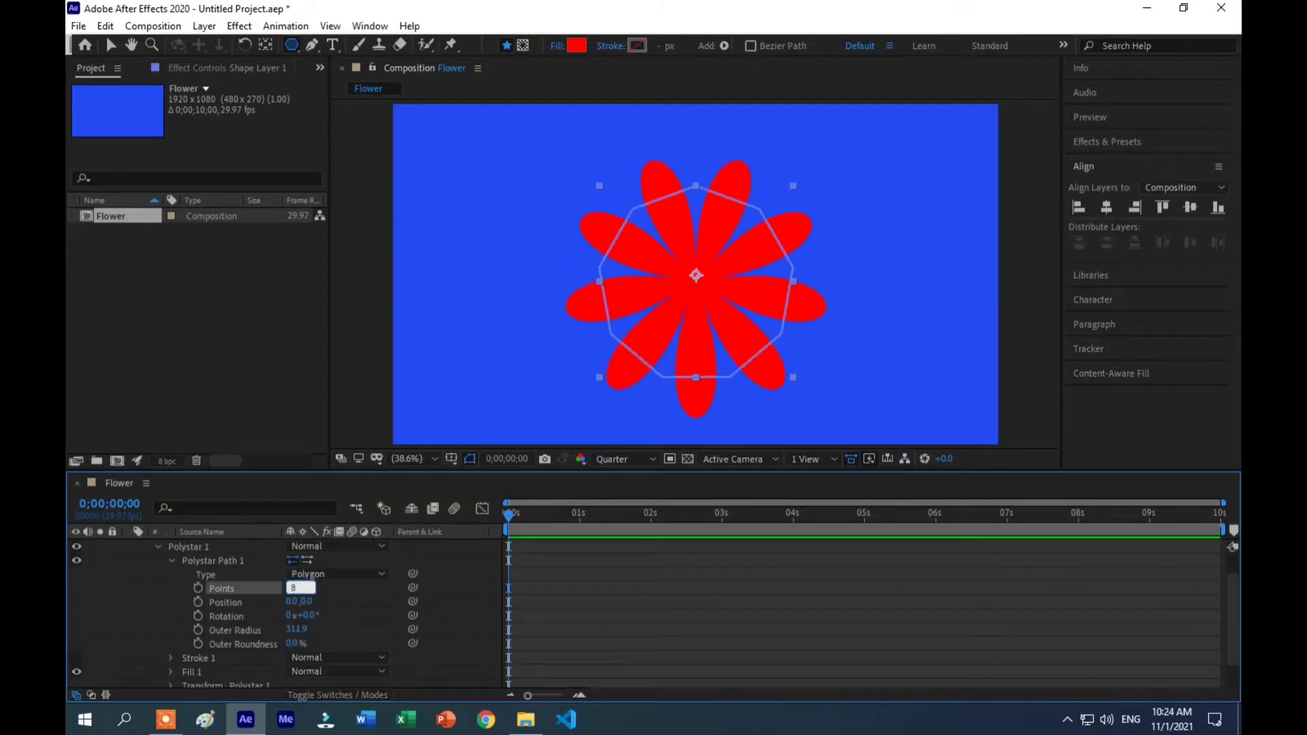
pyautogui.click(158, 547)
pyautogui.click(143, 560)
pyautogui.click(258, 606)
# - Add an Outer Glow to Shape Layer 1 at 100% opacity with increased spread and size
pyautogui.rightClick(231, 546)
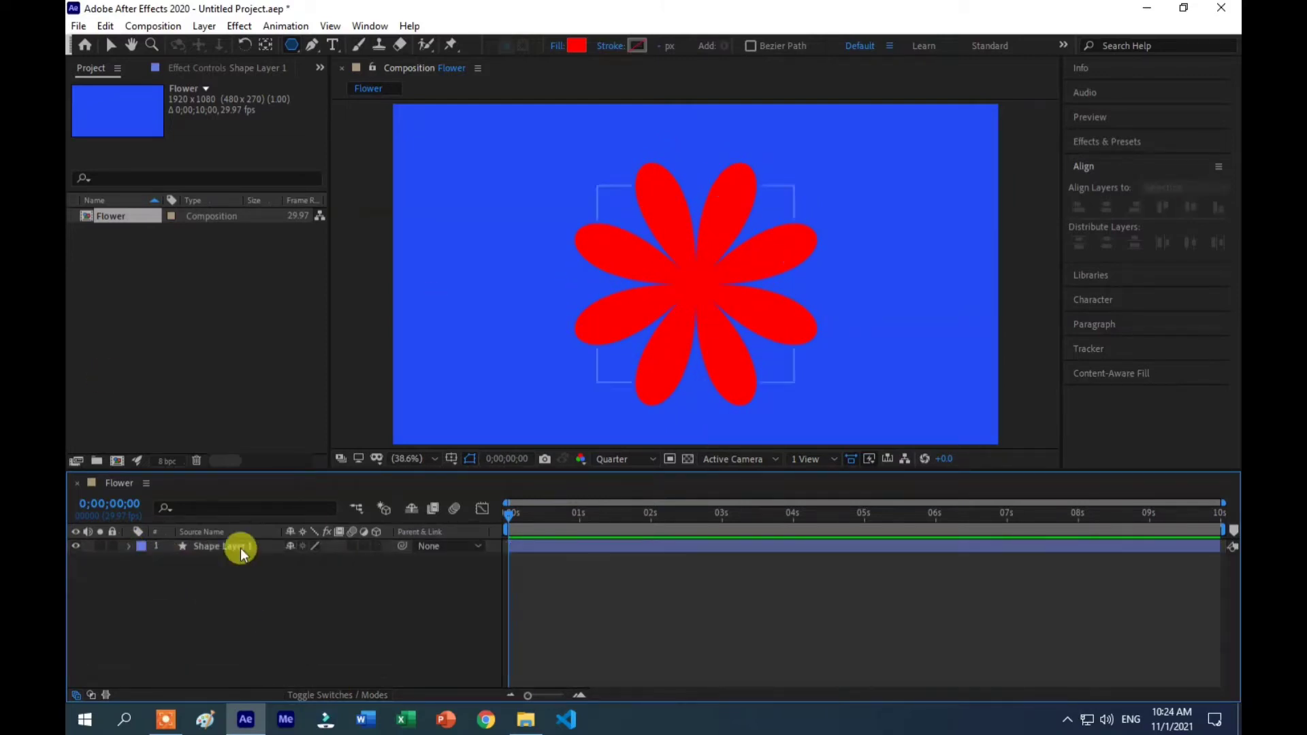
pyautogui.moveTo(286, 293)
pyautogui.click(452, 389)
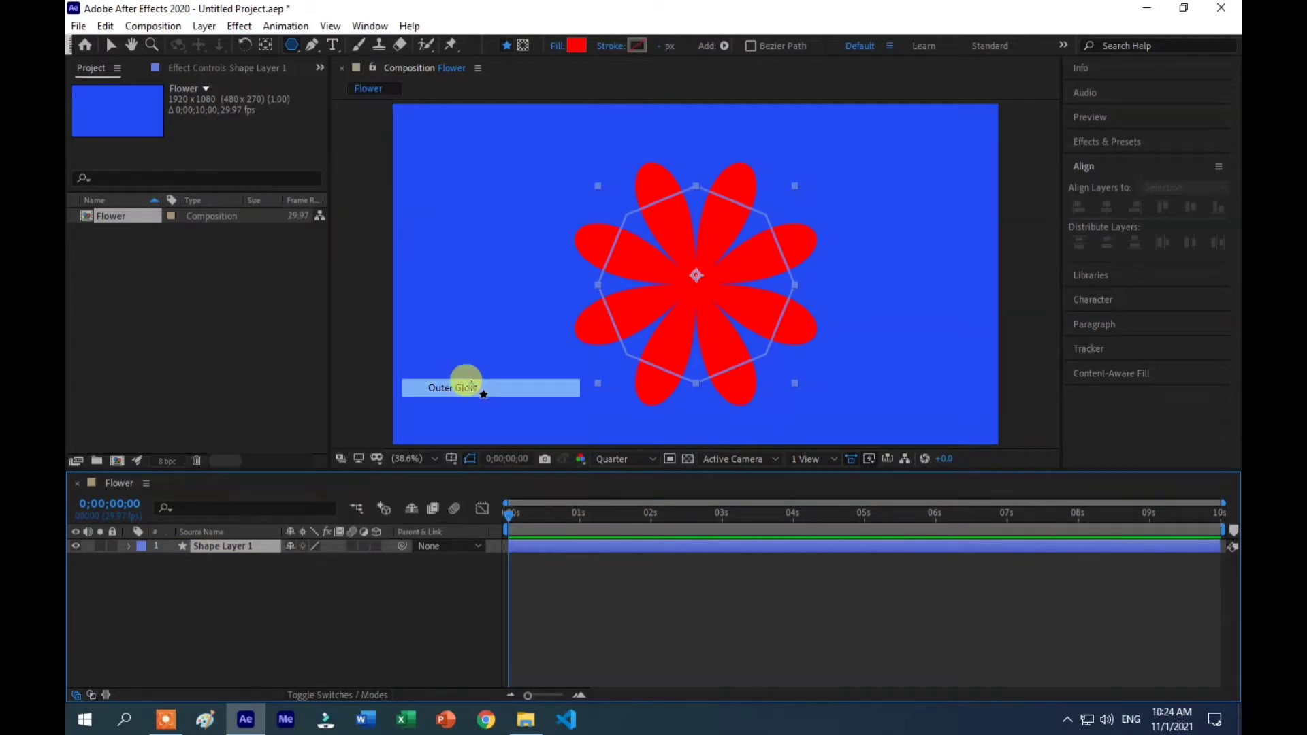
pyautogui.click(158, 622)
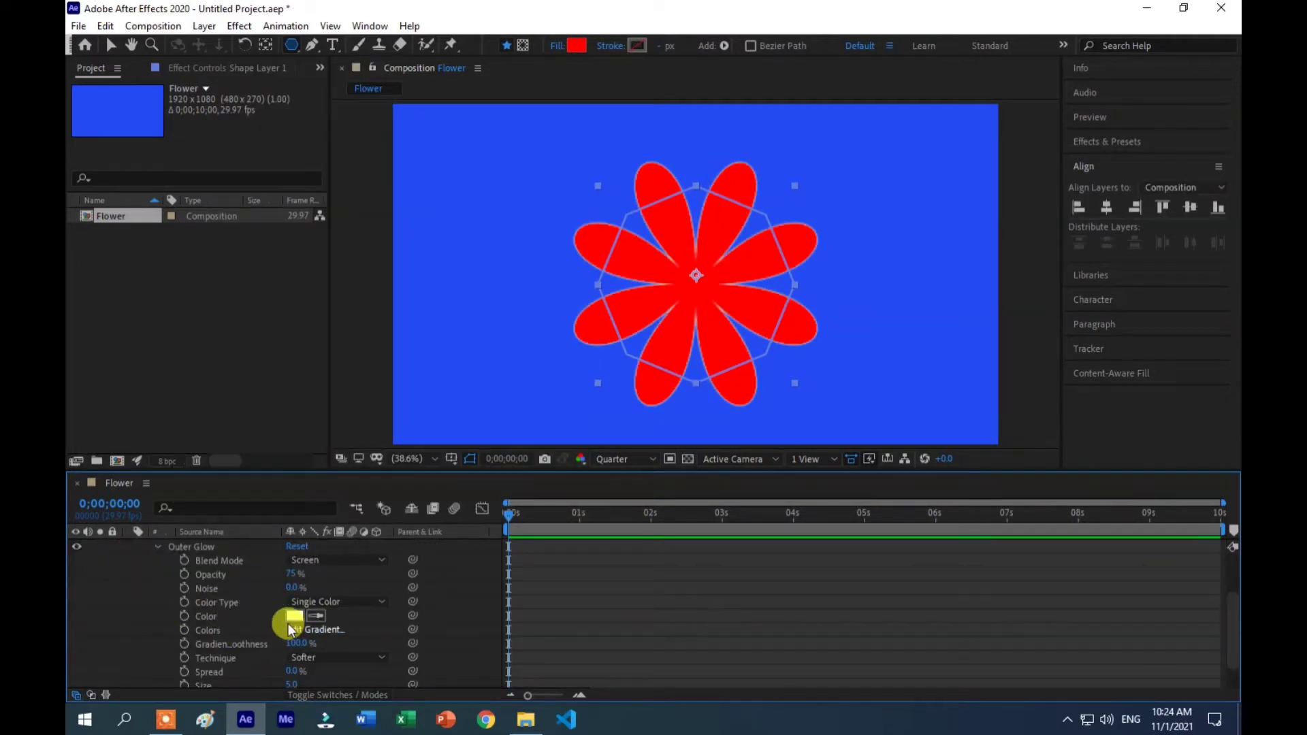
pyautogui.moveTo(297, 574); pyautogui.dragTo(347, 578)
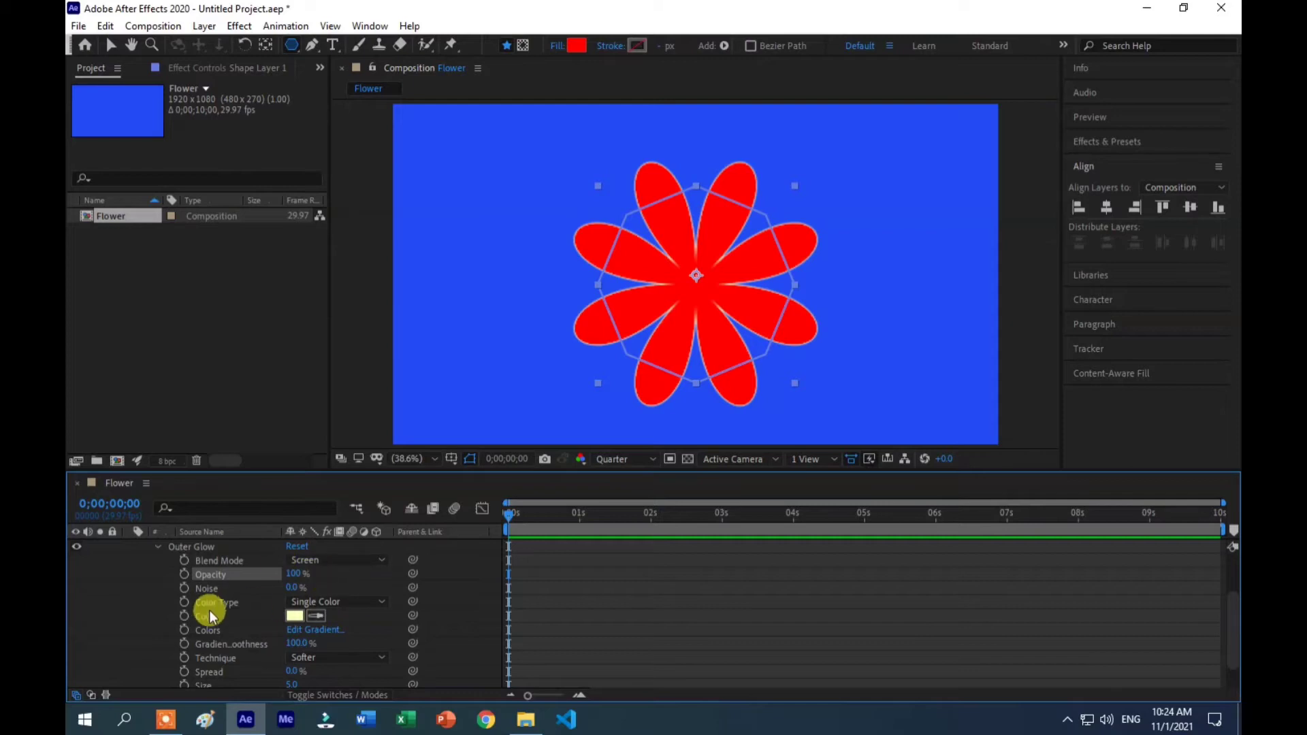
pyautogui.click(208, 589)
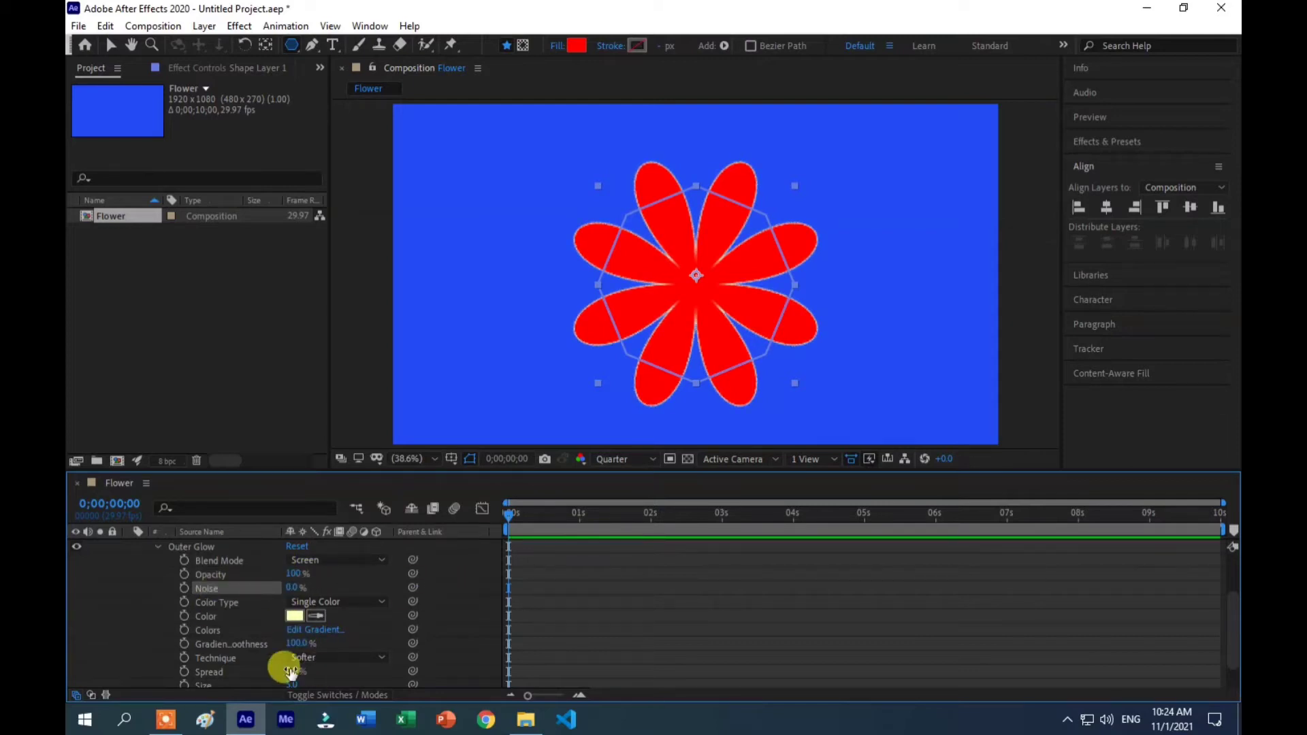
pyautogui.scroll(-1, 291, 673)
pyautogui.moveTo(283, 671)
pyautogui.mouseDown()
pyautogui.moveTo(283, 653)
pyautogui.moveTo(239, 648)
pyautogui.mouseUp()
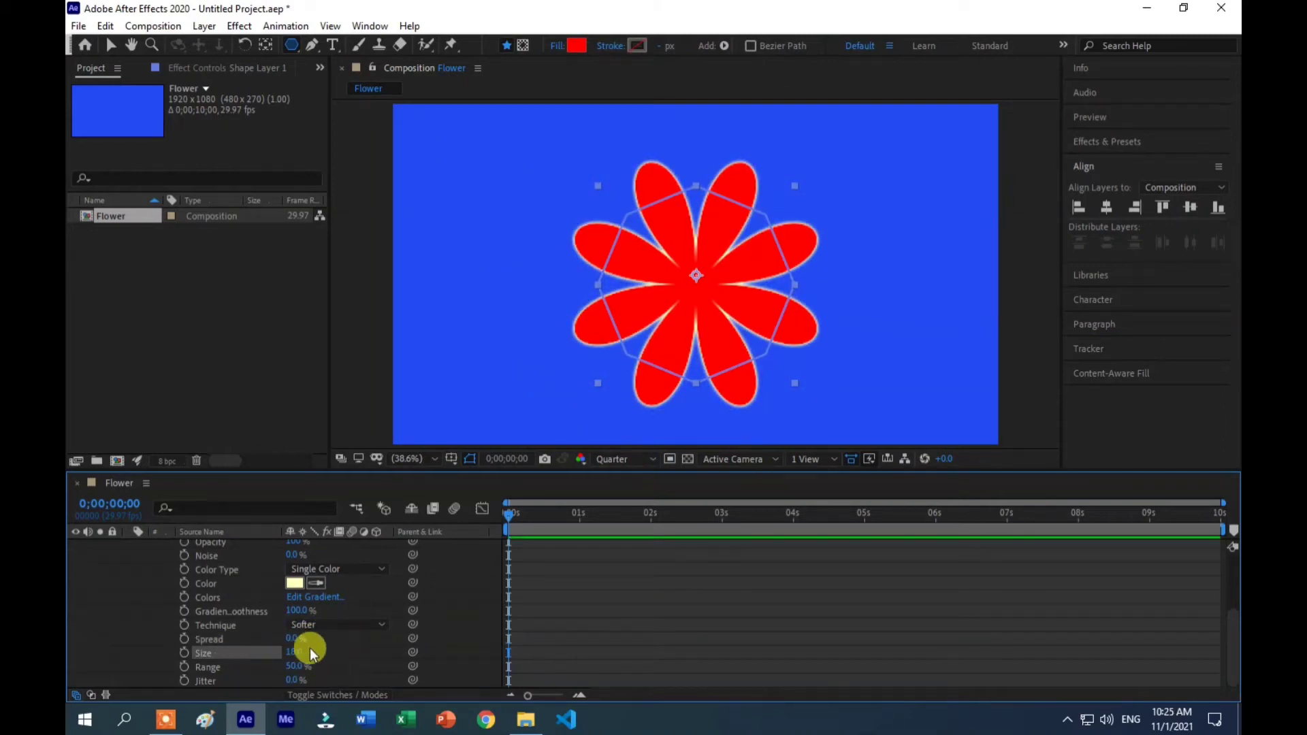
# - Give the flower an Inner Shadow with distance 0 and size about 56, then collapse its settings
pyautogui.rightClick(211, 546)
pyautogui.moveTo(337, 293)
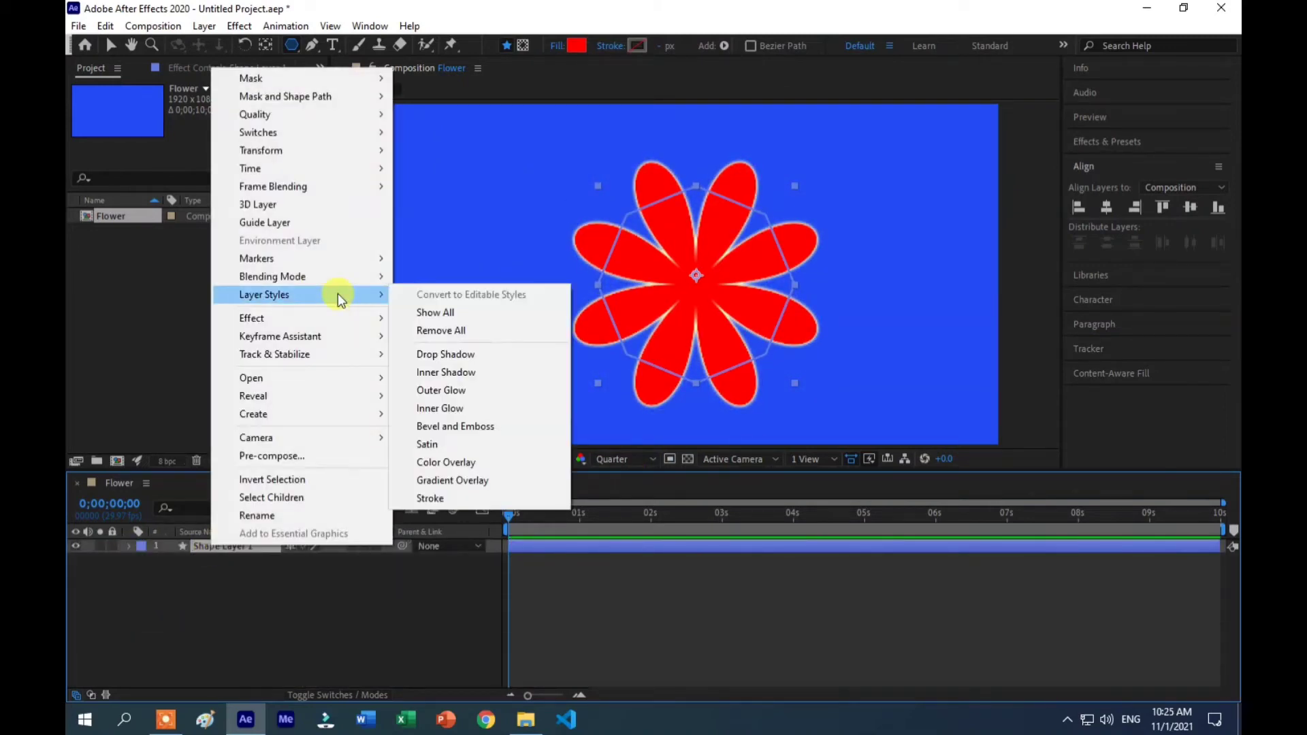
pyautogui.click(478, 372)
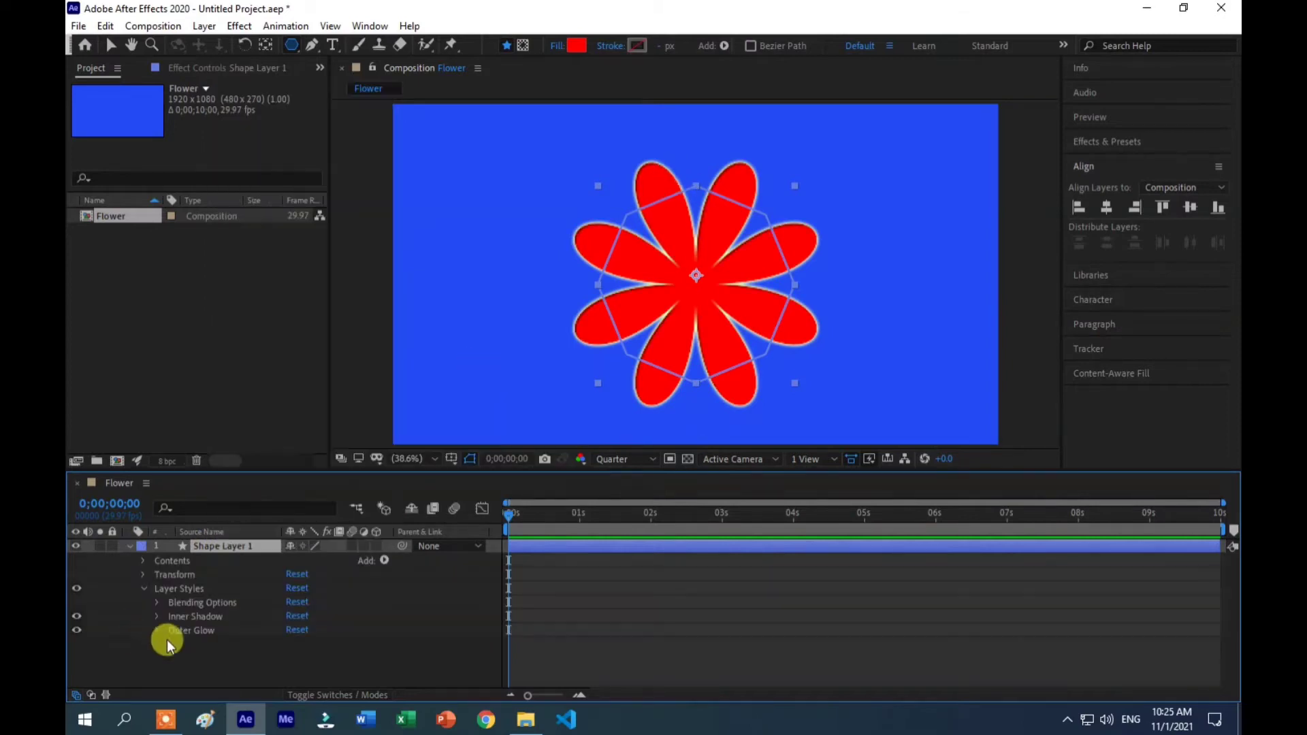
pyautogui.click(157, 616)
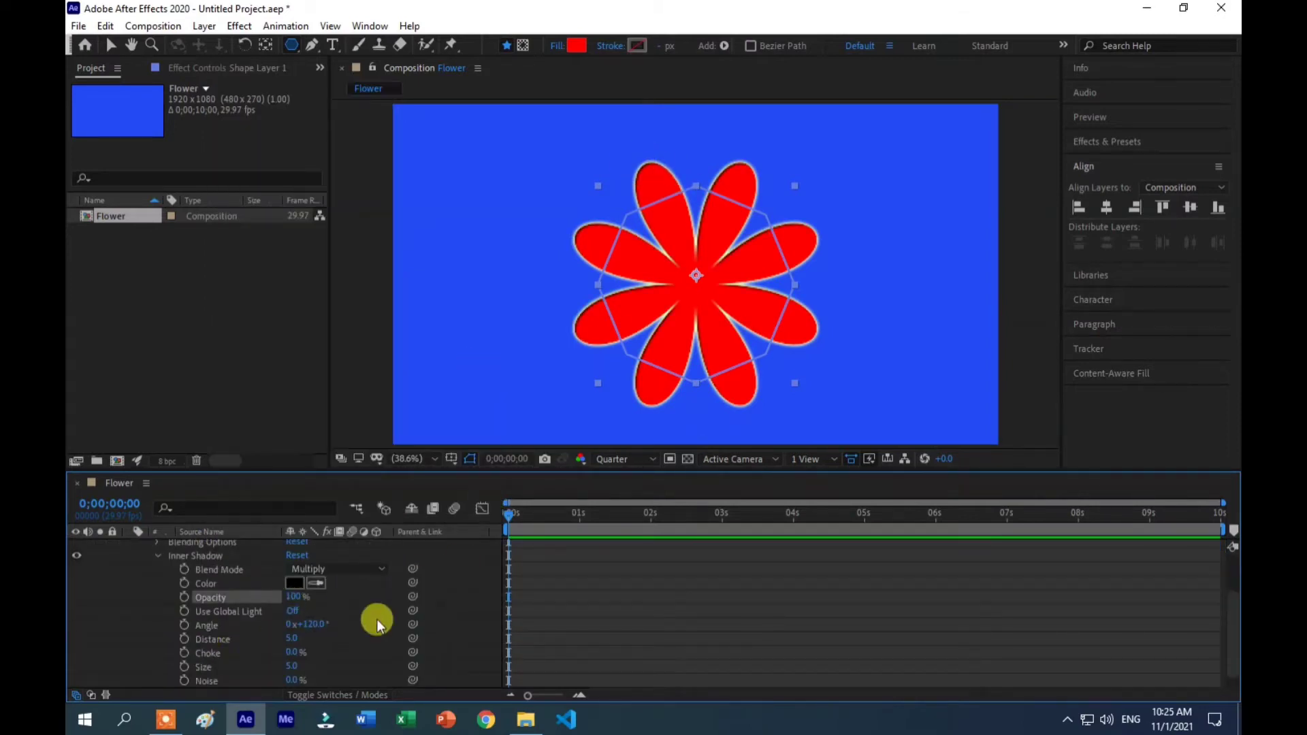
pyautogui.moveTo(291, 639); pyautogui.dragTo(233, 637)
pyautogui.moveTo(293, 666)
pyautogui.mouseDown()
pyautogui.moveTo(402, 667)
pyautogui.moveTo(283, 673)
pyautogui.moveTo(295, 638)
pyautogui.moveTo(436, 617)
pyautogui.mouseUp()
pyautogui.scroll(-1, 293, 670)
pyautogui.scroll(3, 154, 586)
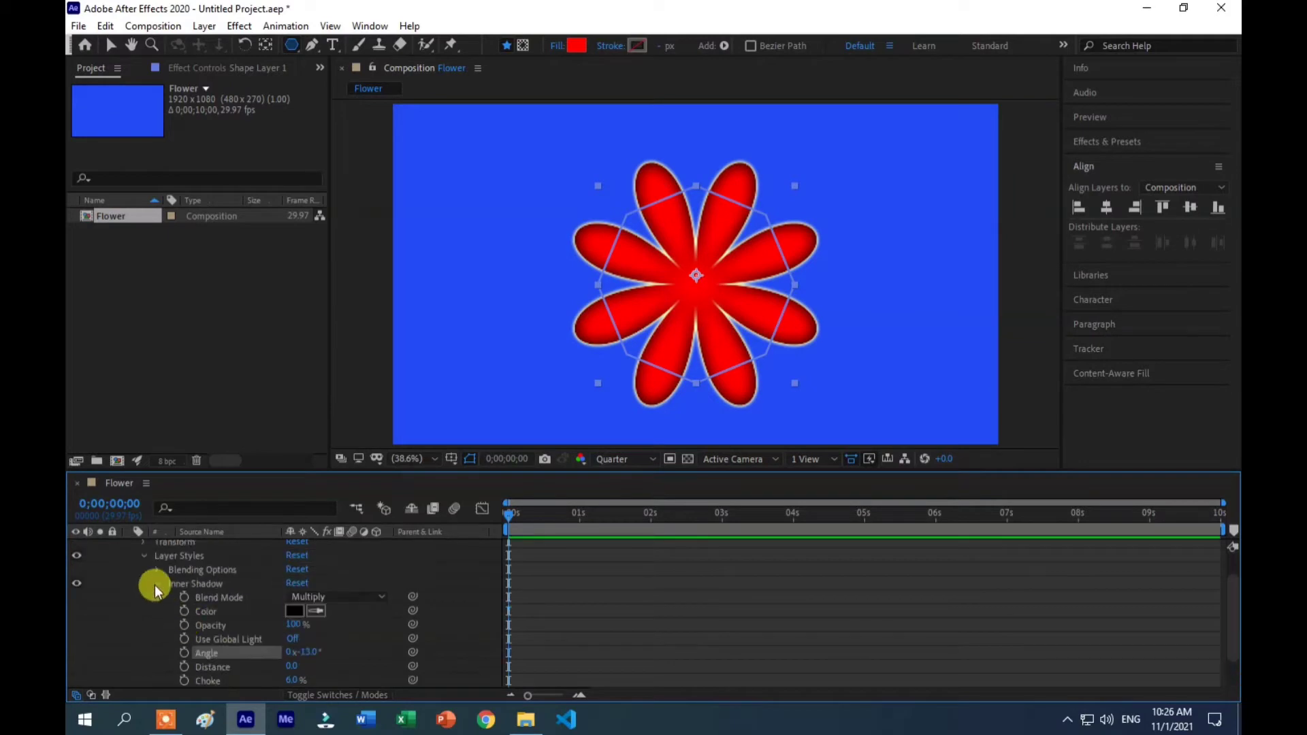
pyautogui.click(154, 585)
pyautogui.click(144, 590)
pyautogui.click(364, 633)
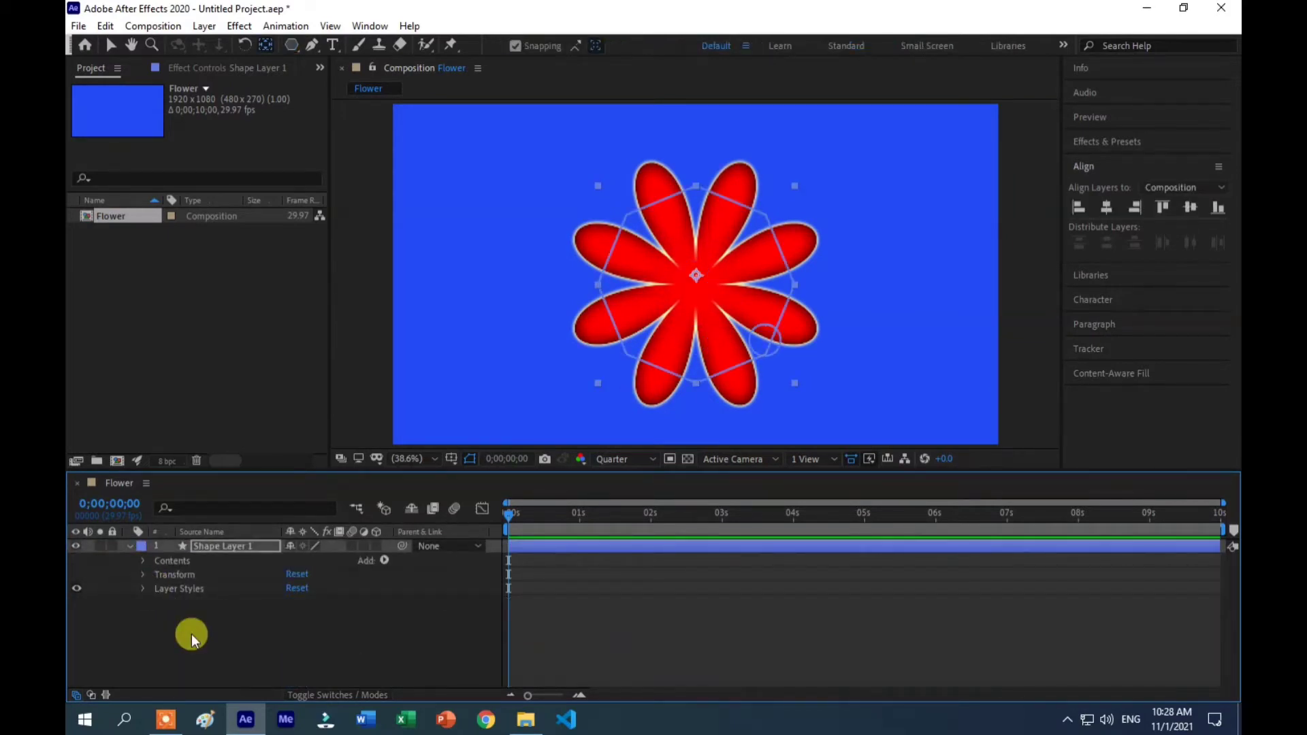
# - Keyframe Rotation from 0s to one full turn (1x+0°) at 9;29 and preview the spin
pyautogui.click(177, 549)
pyautogui.click(144, 560)
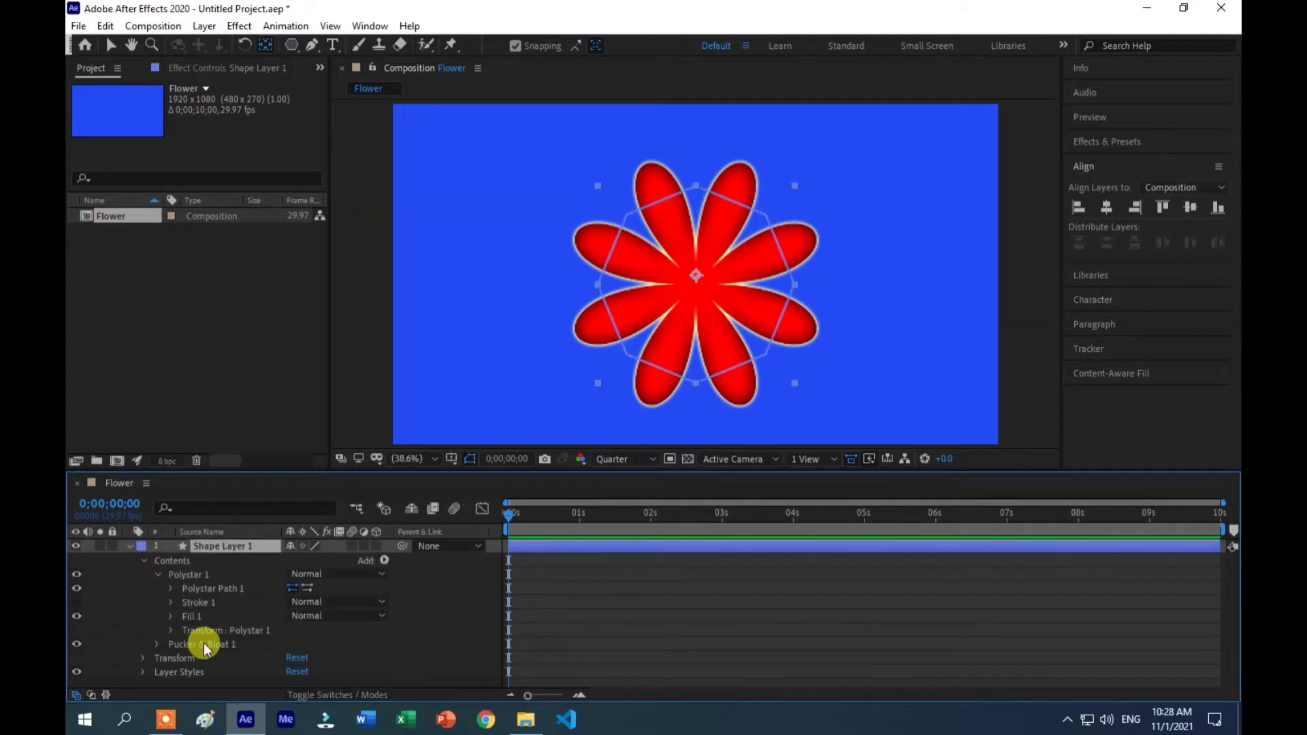
pyautogui.click(144, 658)
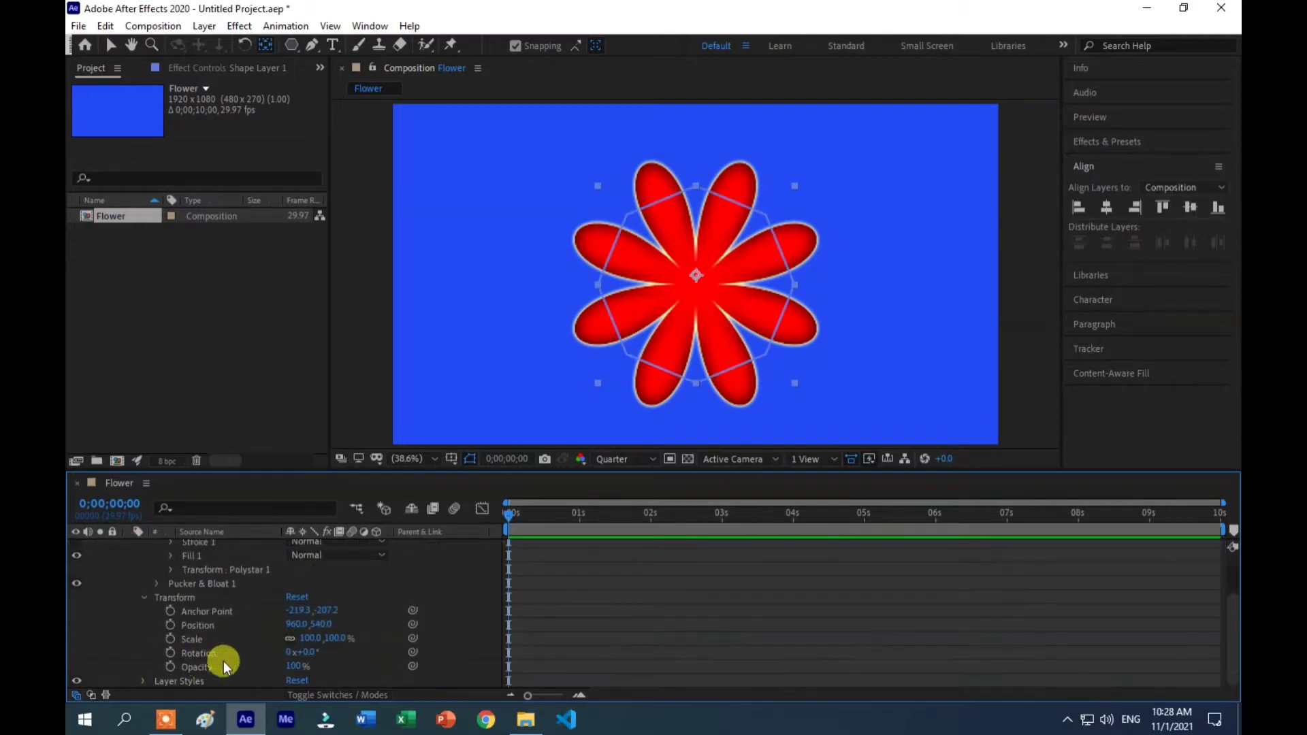
pyautogui.click(170, 653)
pyautogui.moveTo(509, 512); pyautogui.dragTo(1220, 512)
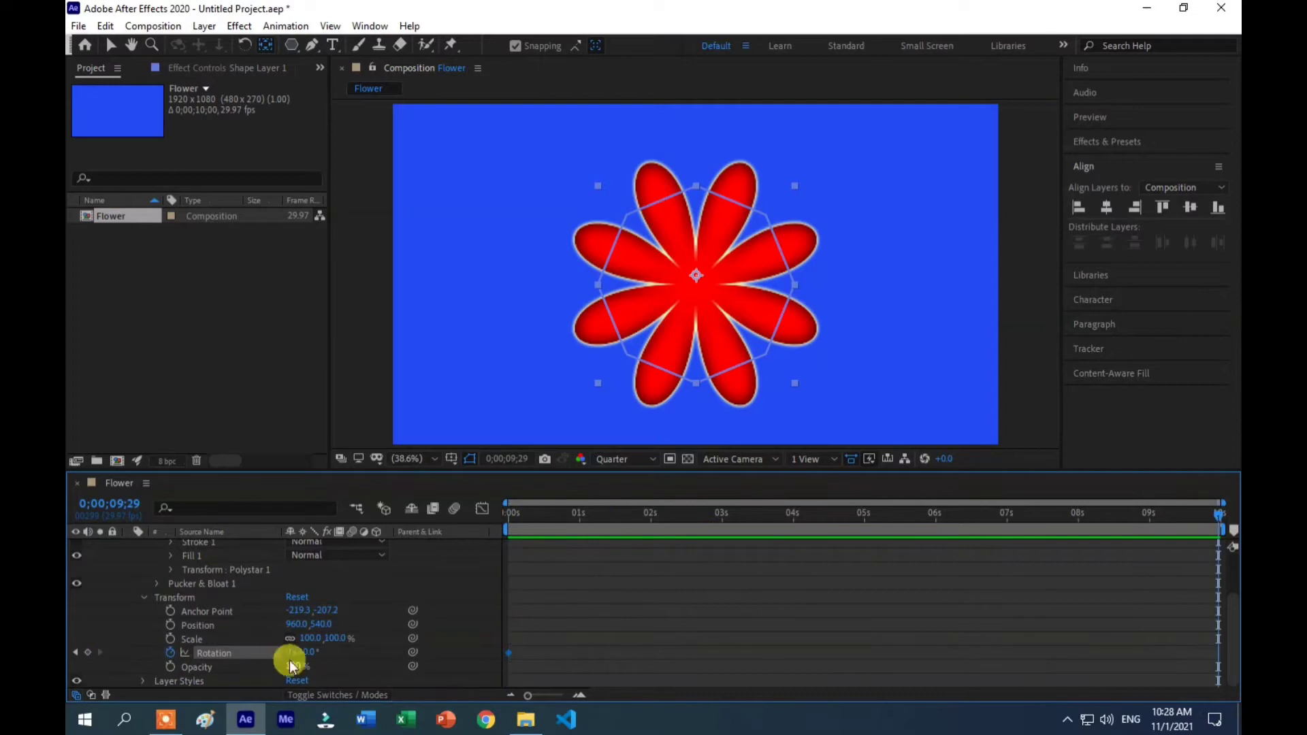
pyautogui.write('1')
pyautogui.press('Return')
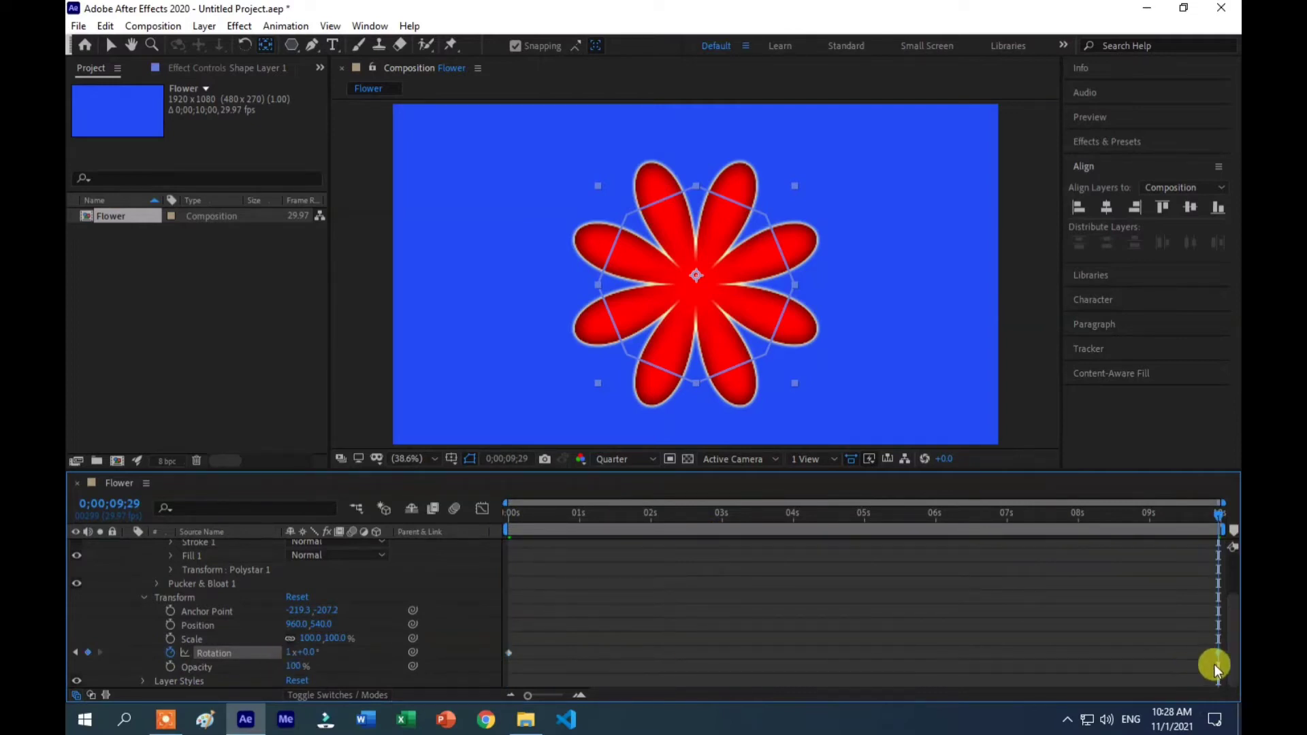
pyautogui.press('space')
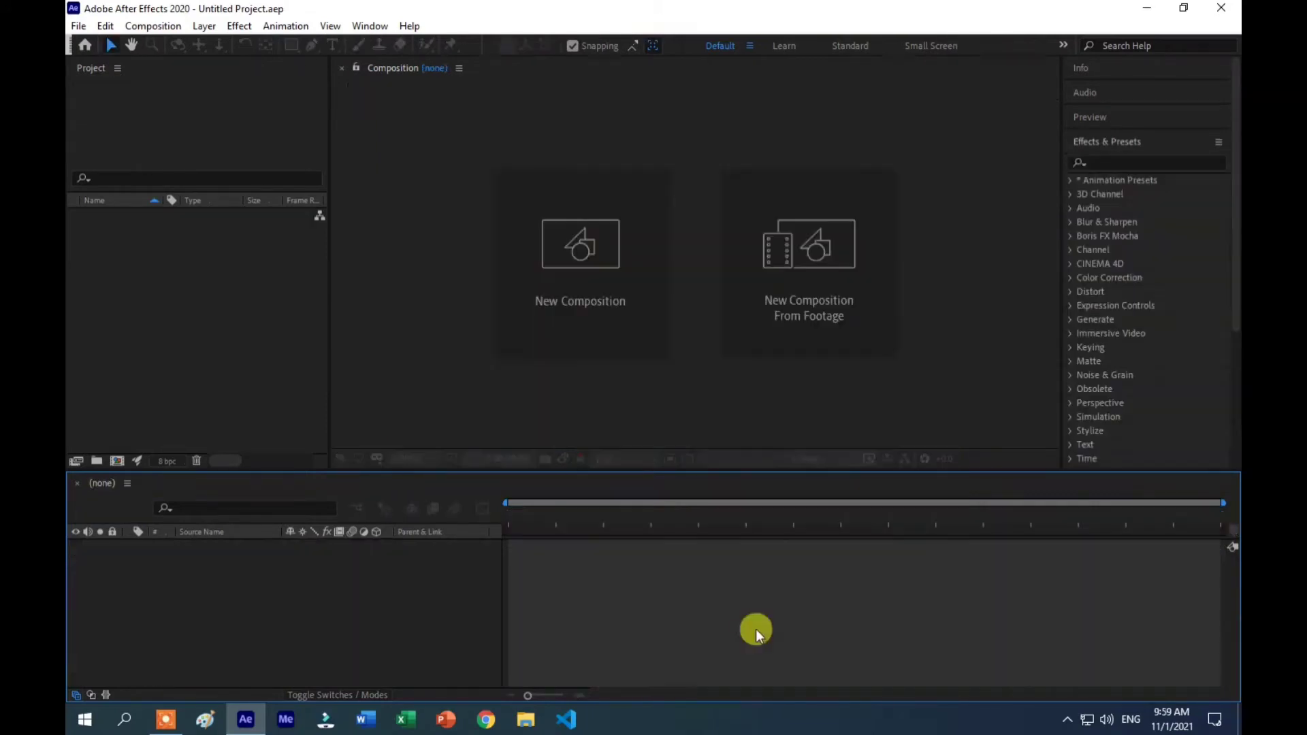
# - Create the LoveProject composition and add a new solid named BG
pyautogui.click(570, 271)
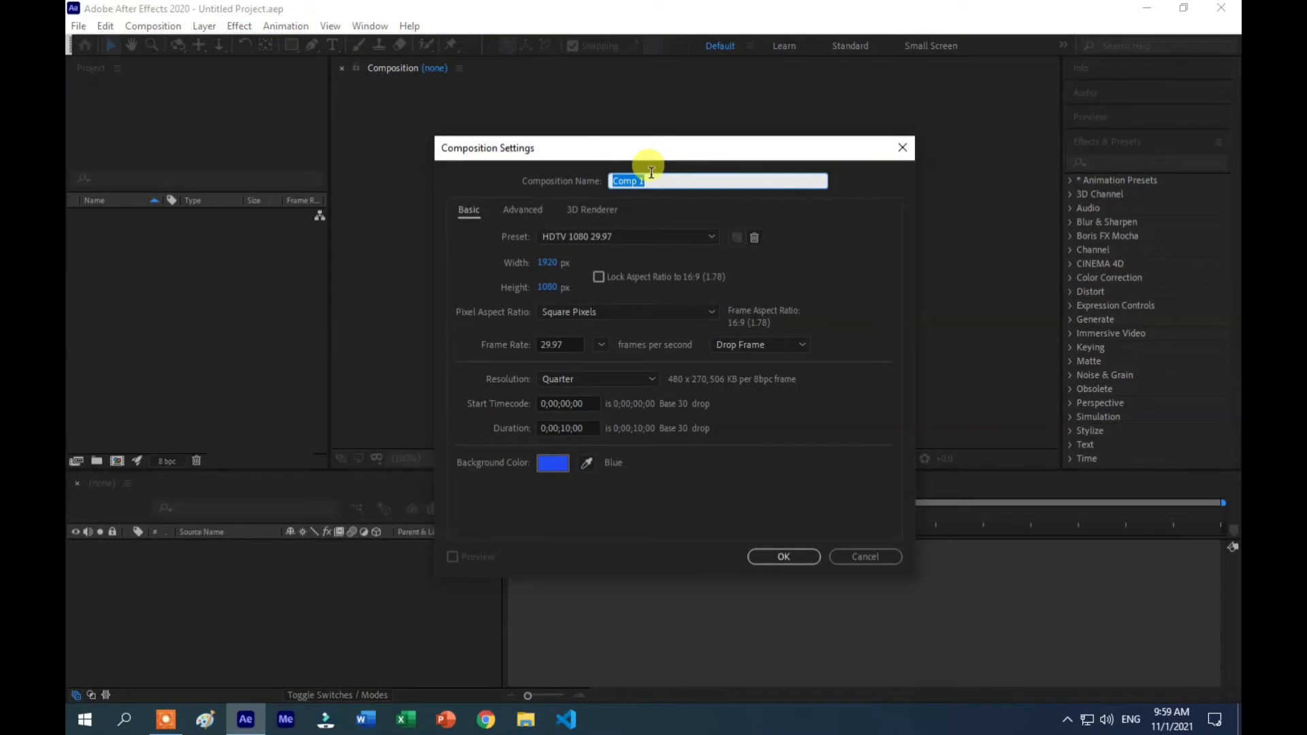
pyautogui.write('ct')
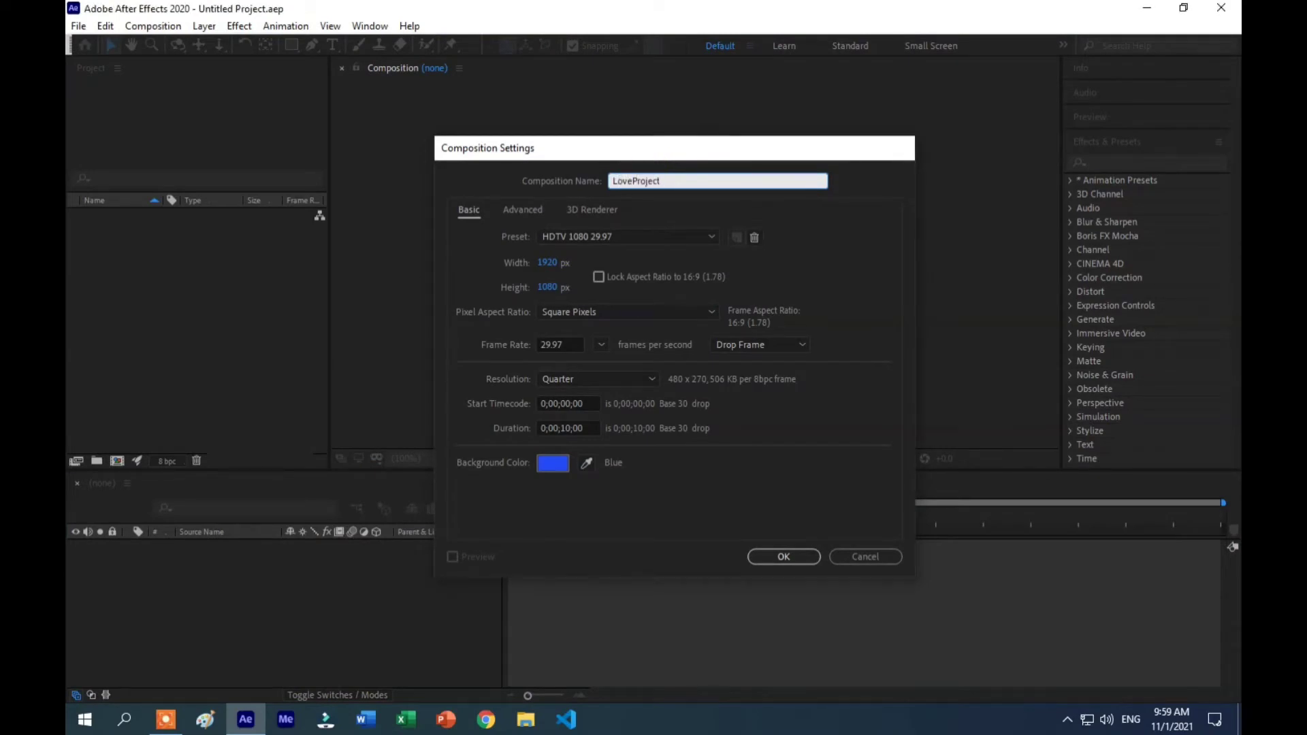
pyautogui.press('Return')
pyautogui.rightClick(471, 433)
pyautogui.click(708, 484)
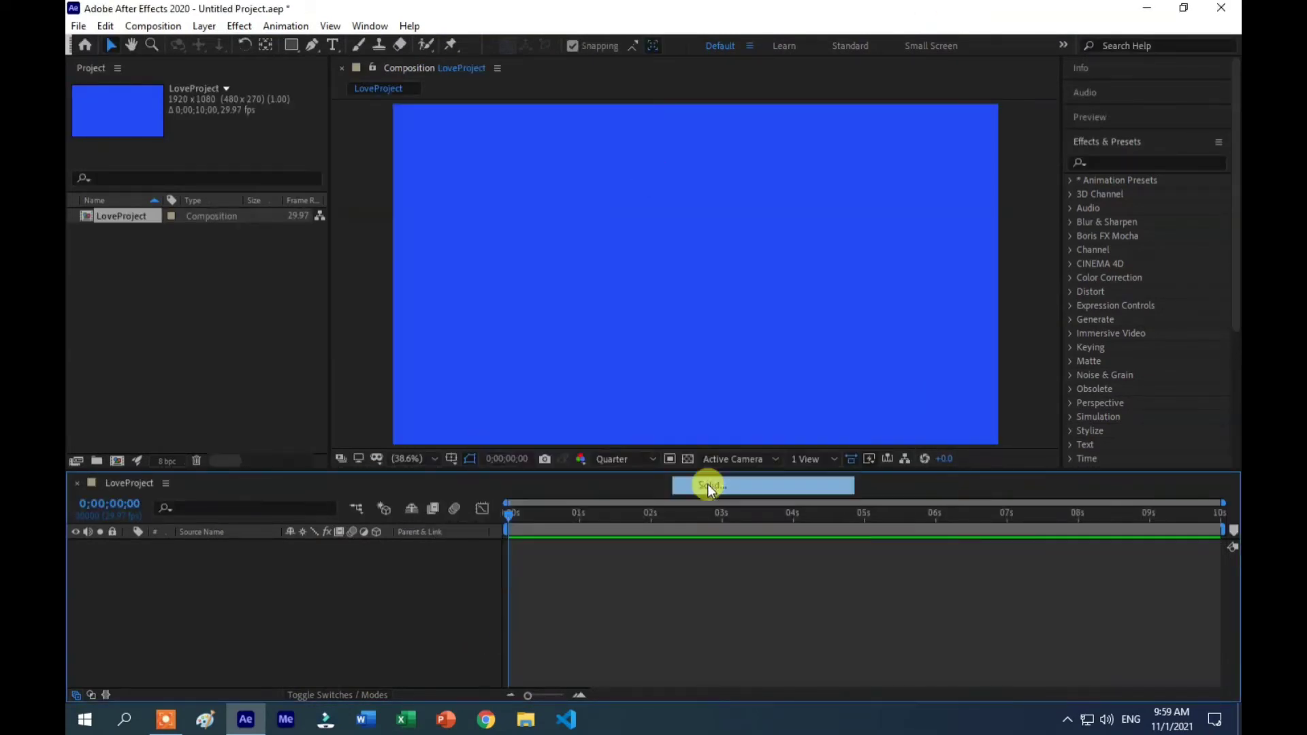
pyautogui.write('BG')
pyautogui.press('Return')
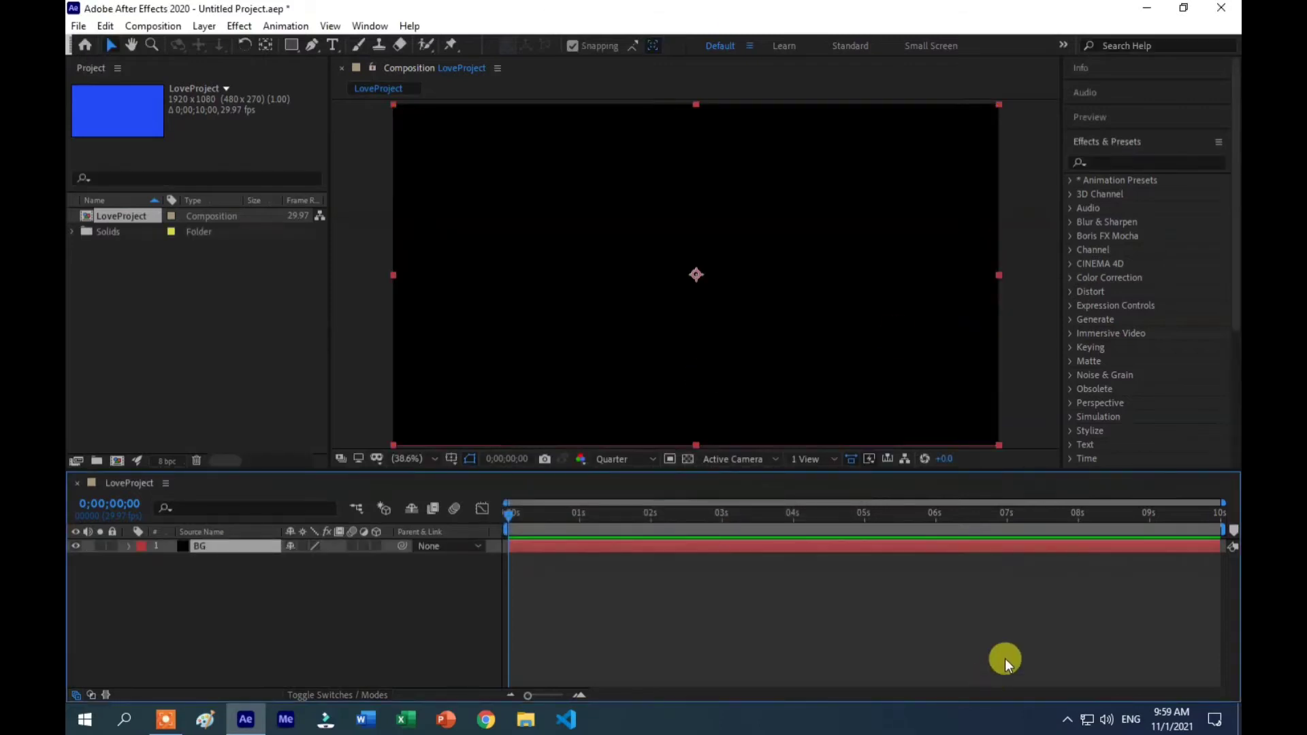
# - Apply 4-Color Gradient to the BG solid and lower its opacity to 59%
pyautogui.click(1129, 162)
pyautogui.write('4-')
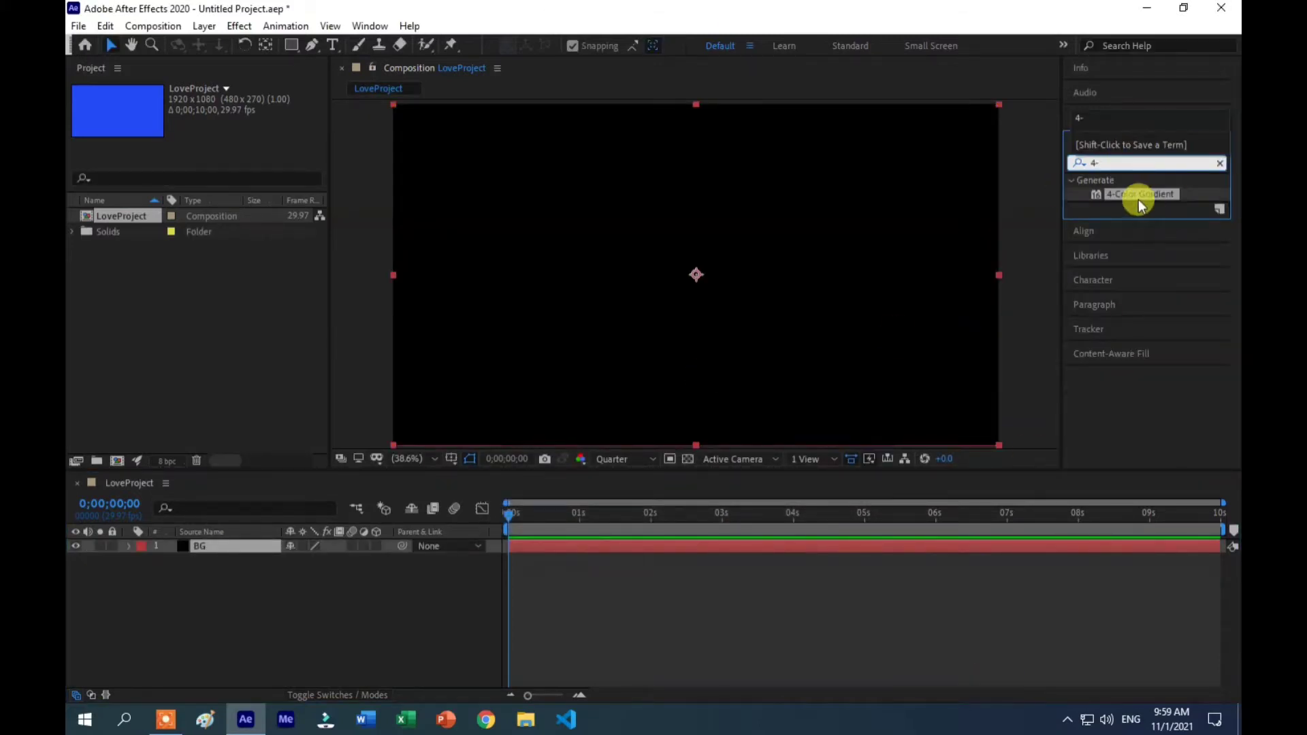
pyautogui.moveTo(1138, 199)
pyautogui.mouseDown()
pyautogui.moveTo(924, 223)
pyautogui.moveTo(694, 272)
pyautogui.mouseUp()
pyautogui.click(130, 546)
pyautogui.click(144, 575)
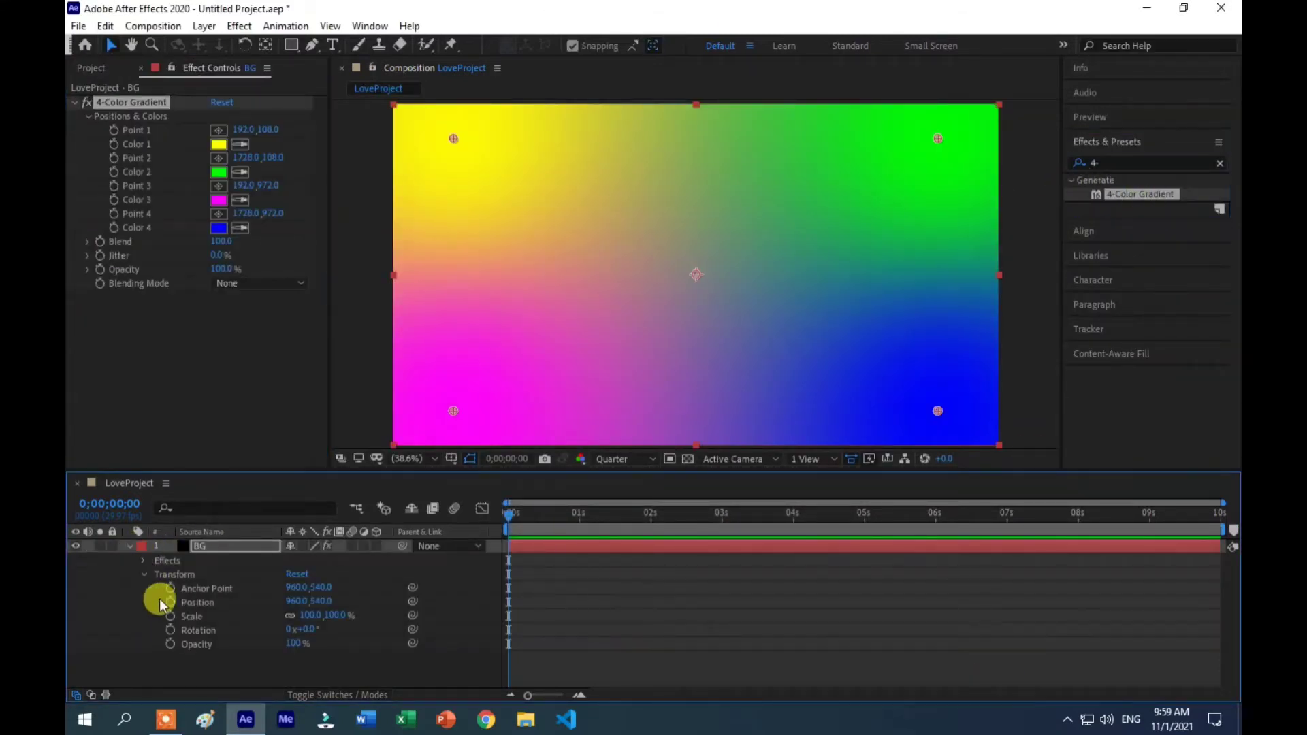
pyautogui.moveTo(293, 643); pyautogui.dragTo(263, 643)
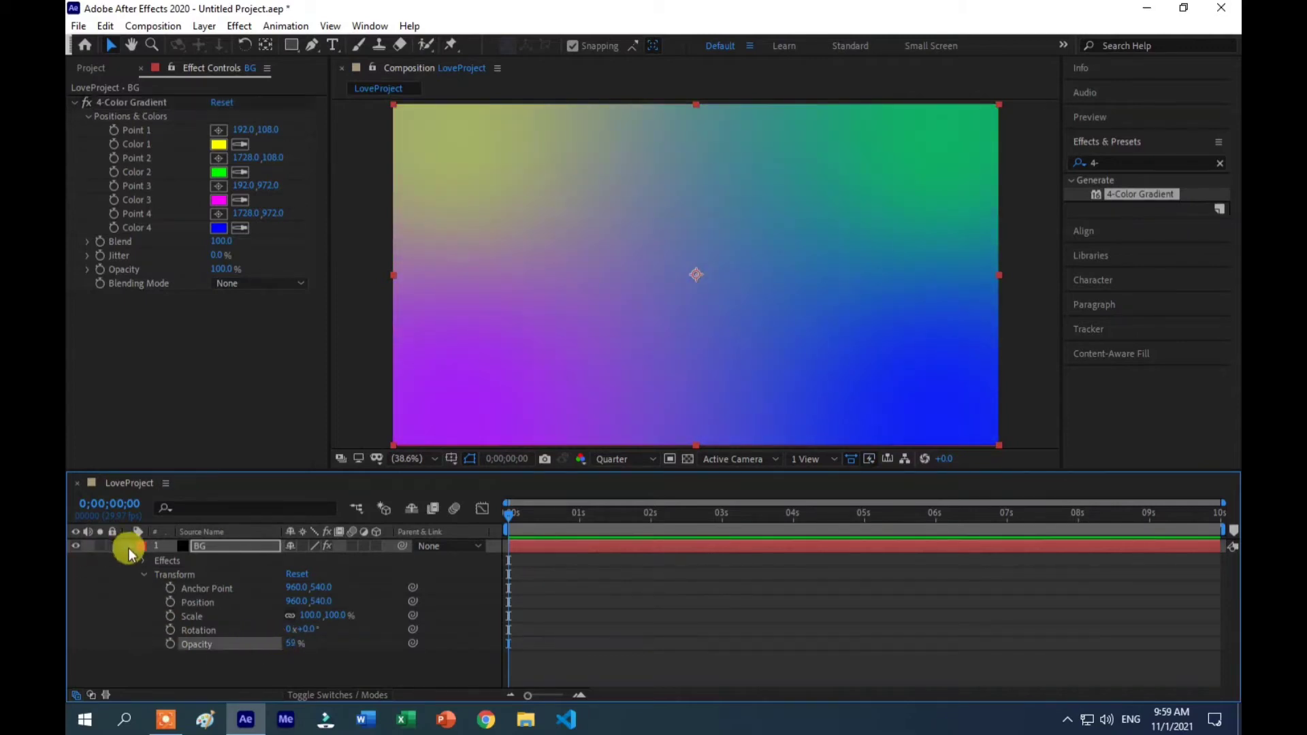
pyautogui.click(129, 546)
pyautogui.click(224, 361)
# - Create a new 1920×1080 composition named AllPic's
pyautogui.click(90, 68)
pyautogui.rightClick(161, 344)
pyautogui.click(248, 354)
pyautogui.write("AllPic's")
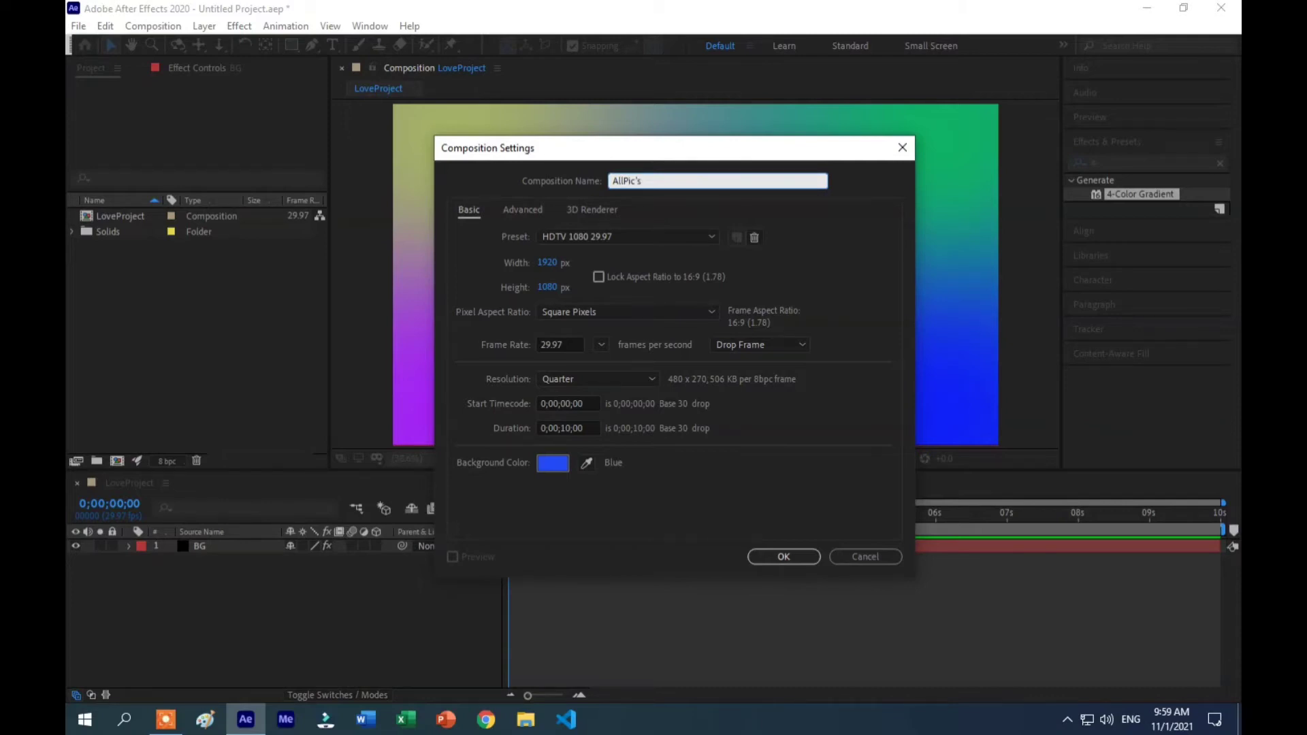
pyautogui.press('Return')
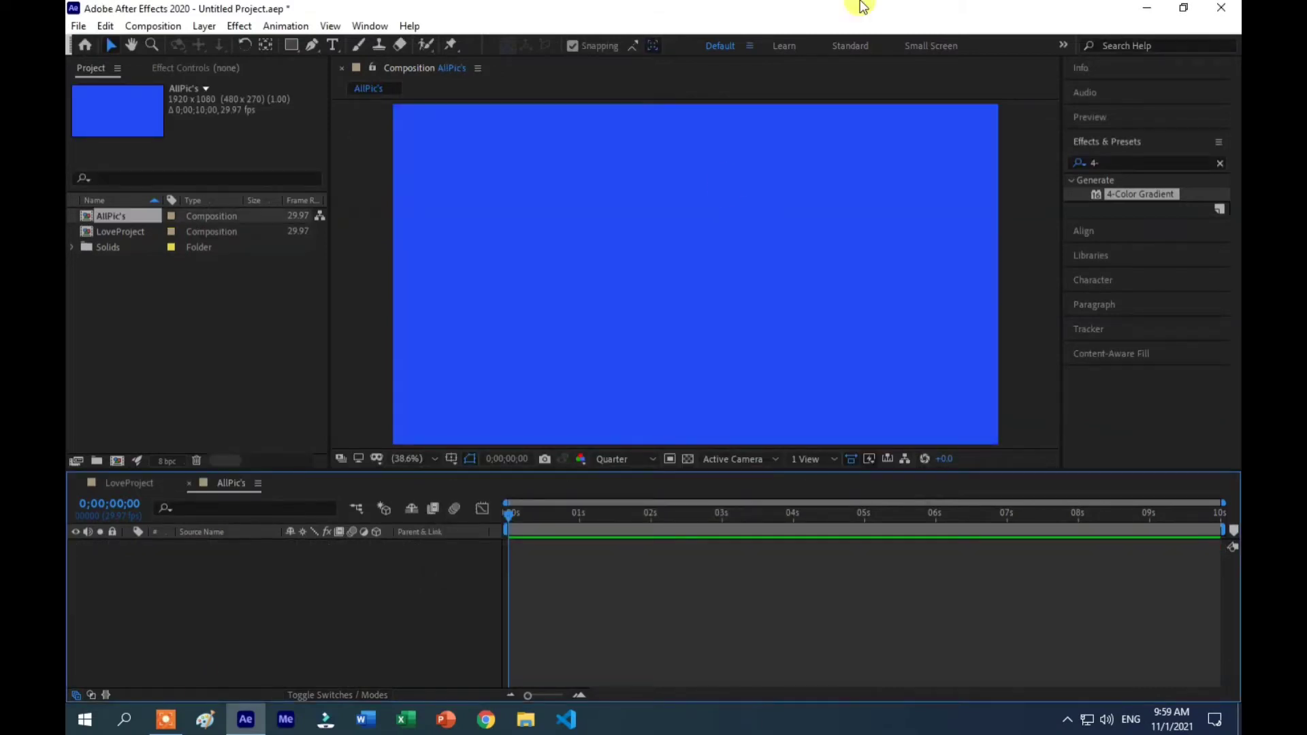
# - Import the five photos 01.jpg through 05.jpg into the project
pyautogui.rightClick(226, 340)
pyautogui.moveTo(318, 424)
pyautogui.click(519, 422)
pyautogui.moveTo(511, 161); pyautogui.dragTo(257, 283)
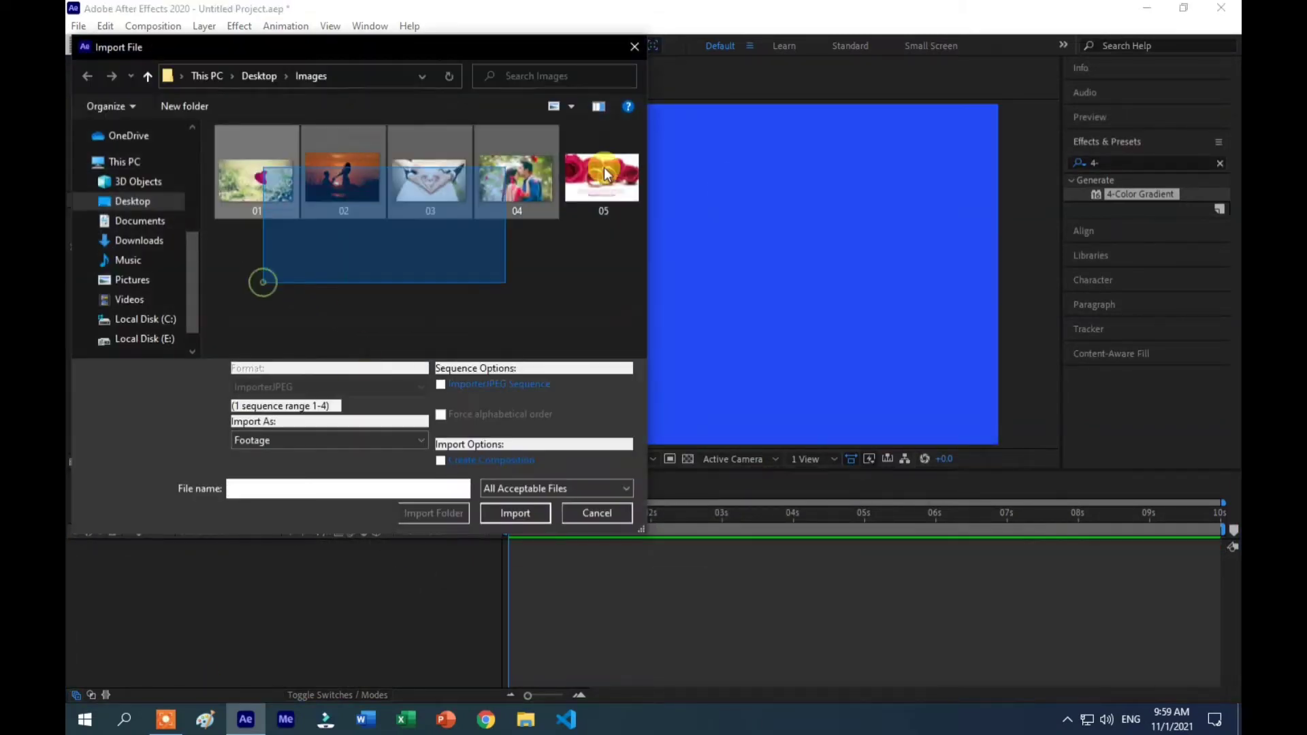
pyautogui.click(515, 514)
# - Add 01.jpg to 04.jpg to AllPic's, shrinking each into a small card across the frame
pyautogui.click(178, 384)
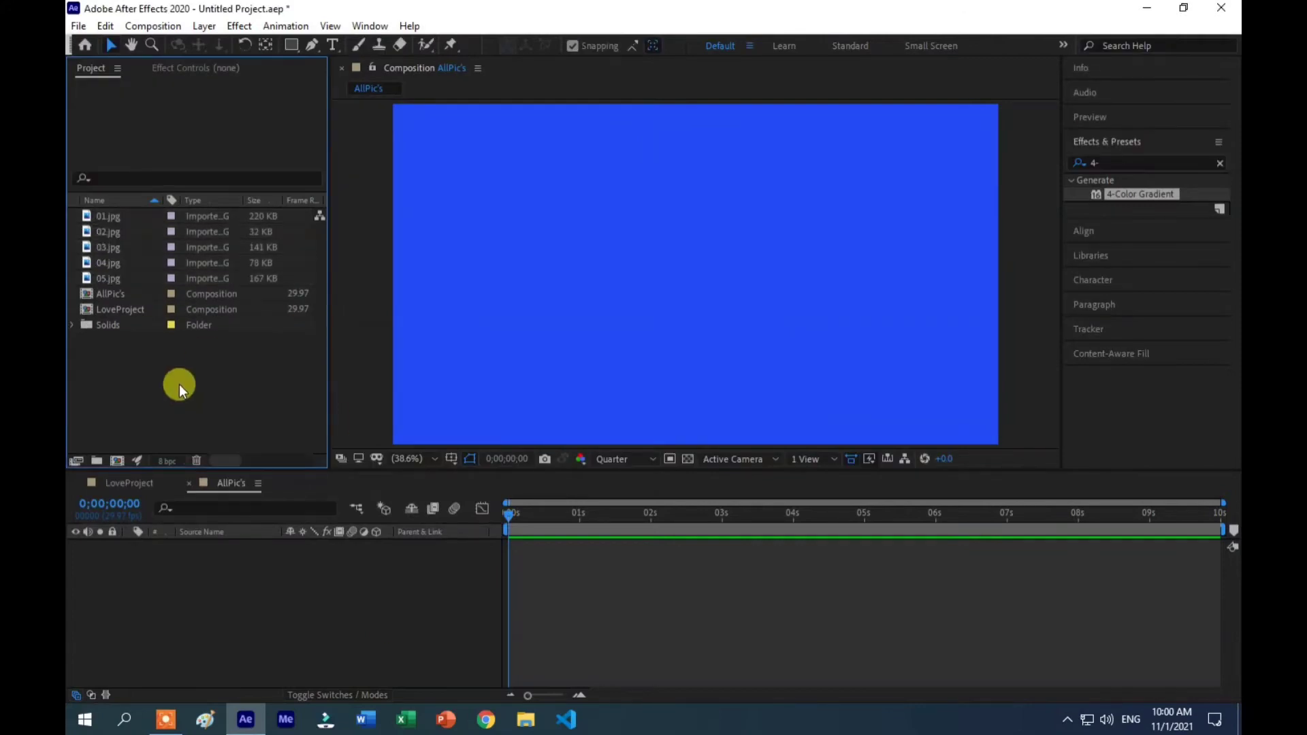
pyautogui.moveTo(126, 218); pyautogui.dragTo(218, 553)
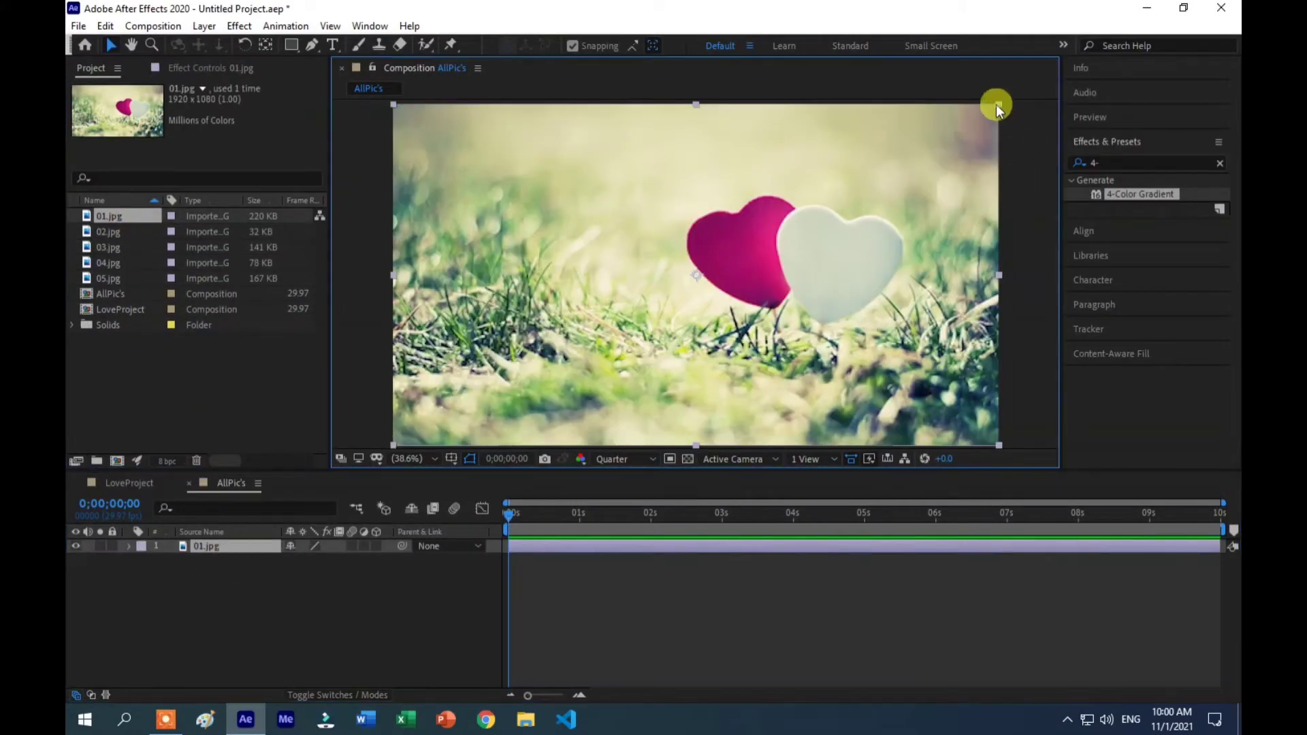
pyautogui.moveTo(995, 104)
pyautogui.mouseDown()
pyautogui.moveTo(754, 247)
pyautogui.moveTo(537, 247)
pyautogui.moveTo(497, 151)
pyautogui.mouseUp()
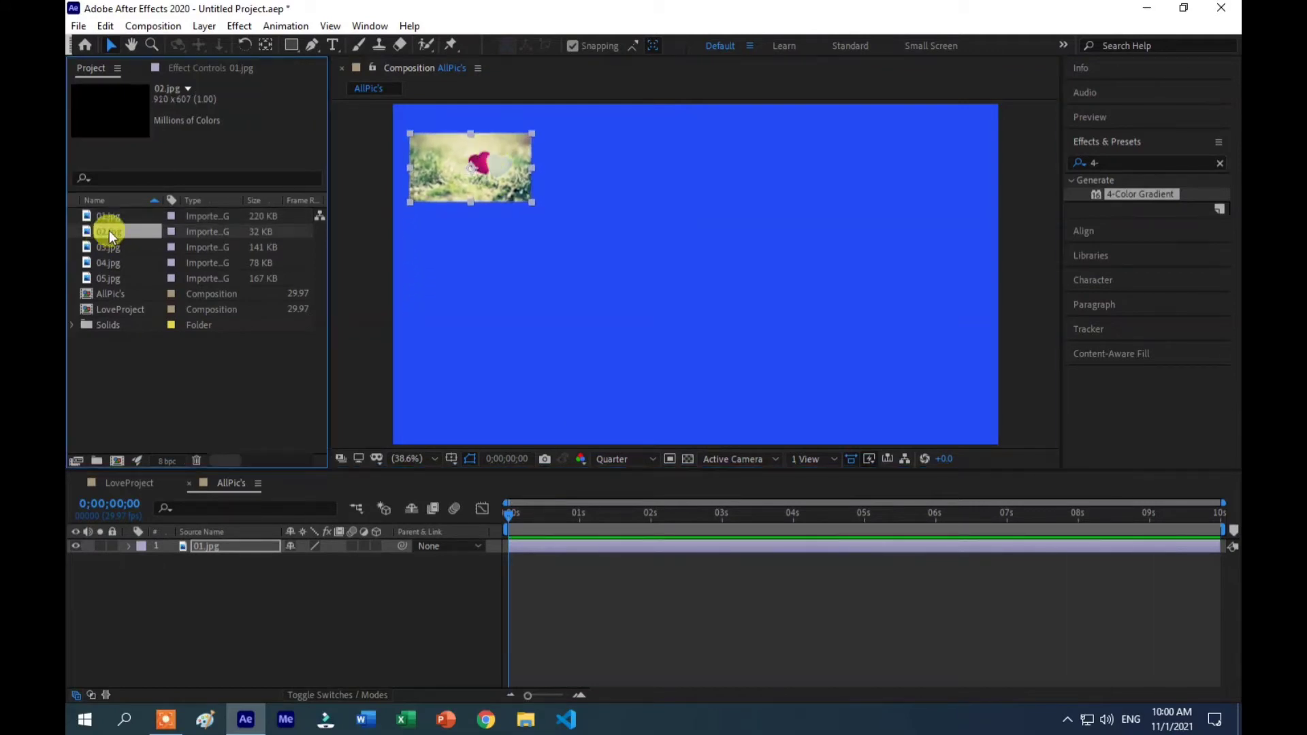
pyautogui.moveTo(108, 232); pyautogui.dragTo(755, 324)
pyautogui.moveTo(841, 377); pyautogui.dragTo(633, 207)
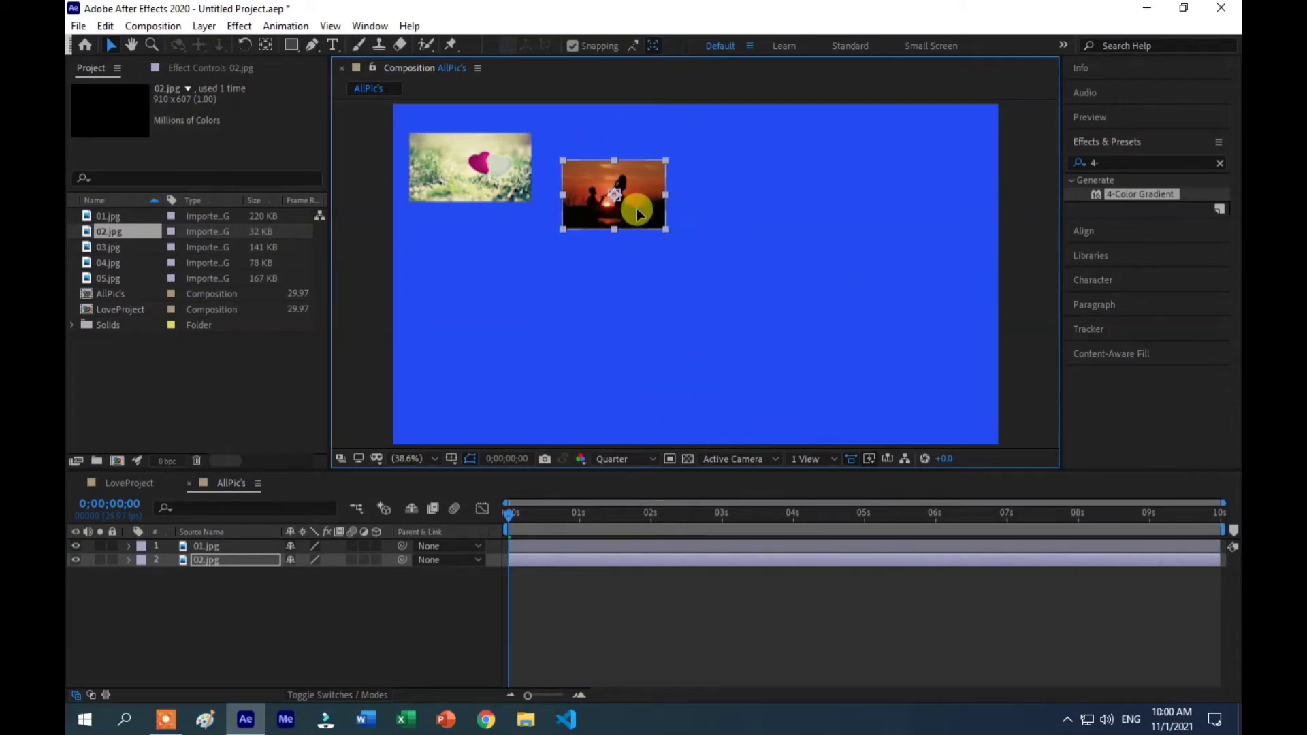
pyautogui.moveTo(99, 248); pyautogui.dragTo(318, 574)
pyautogui.moveTo(998, 105)
pyautogui.mouseDown()
pyautogui.moveTo(758, 233)
pyautogui.moveTo(801, 247)
pyautogui.moveTo(783, 235)
pyautogui.moveTo(824, 207)
pyautogui.mouseUp()
pyautogui.moveTo(108, 263); pyautogui.dragTo(307, 589)
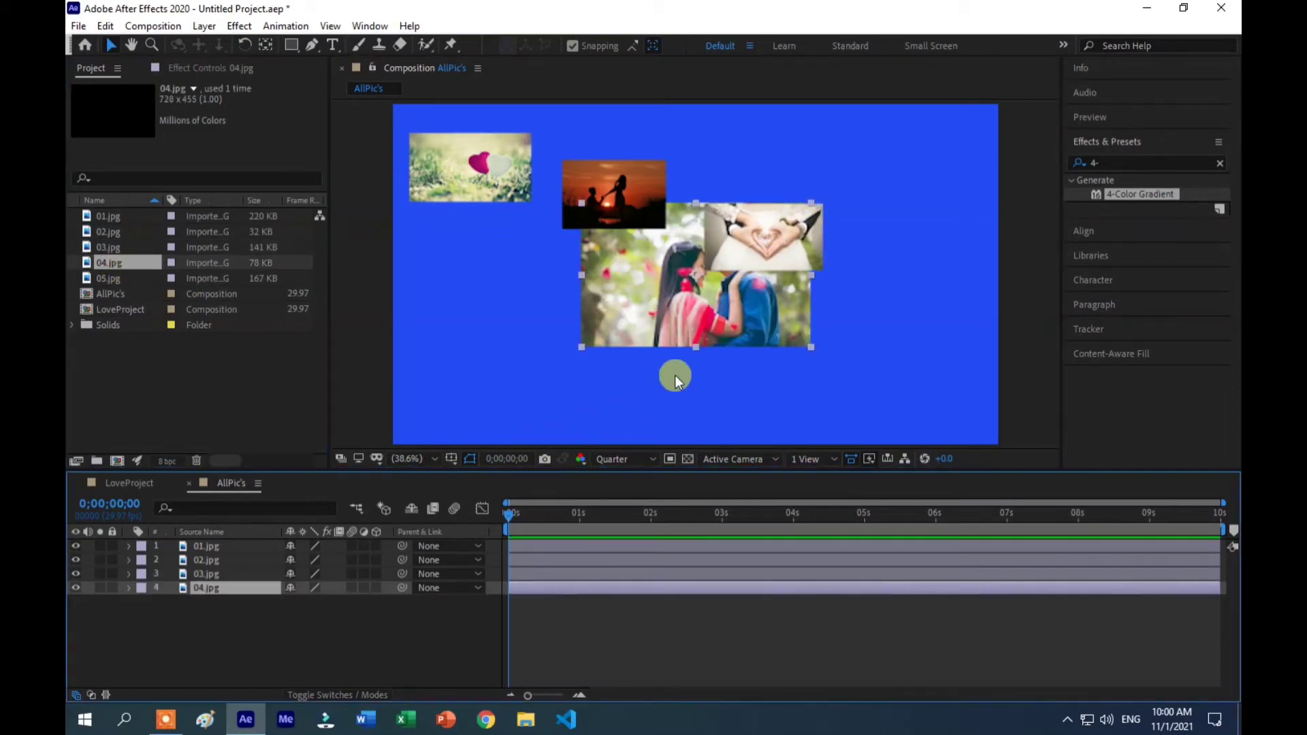
pyautogui.moveTo(809, 344)
pyautogui.mouseDown()
pyautogui.moveTo(748, 313)
pyautogui.moveTo(517, 325)
pyautogui.moveTo(556, 272)
pyautogui.mouseUp()
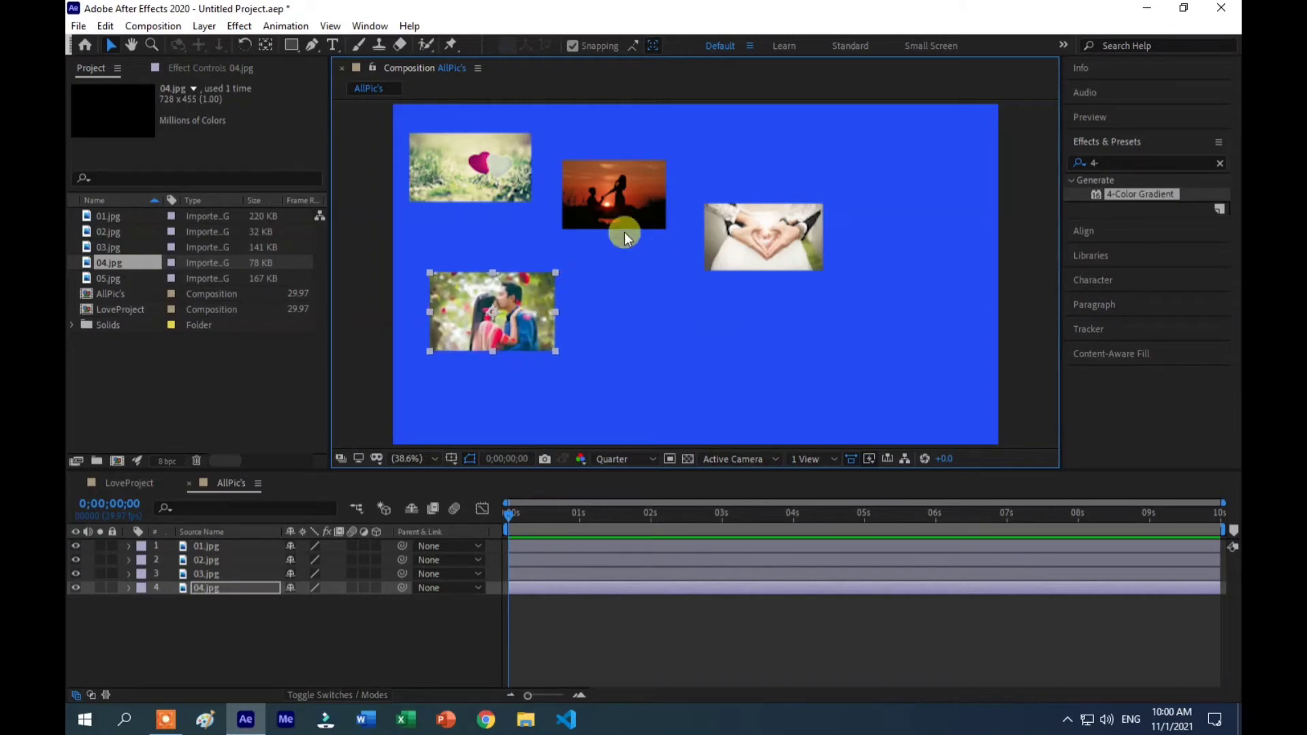
# - Fine-tune the sizes and positions of 01–04.jpg, then add 05.jpg as a small card near the centre
pyautogui.moveTo(623, 225); pyautogui.dragTo(636, 209)
pyautogui.moveTo(512, 198); pyautogui.dragTo(515, 188)
pyautogui.moveTo(627, 179); pyautogui.dragTo(668, 187)
pyautogui.moveTo(821, 266); pyautogui.dragTo(932, 299)
pyautogui.moveTo(881, 263); pyautogui.dragTo(884, 254)
pyautogui.moveTo(505, 312); pyautogui.dragTo(486, 331)
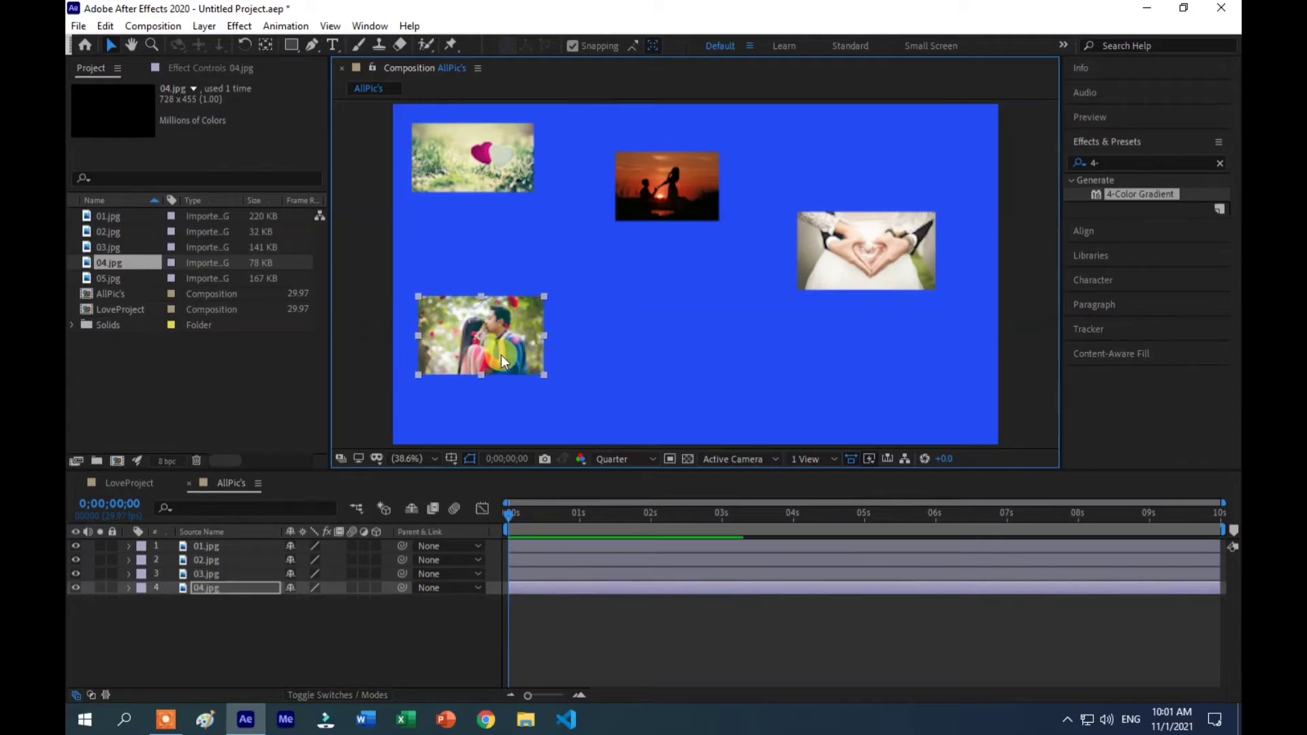
pyautogui.moveTo(535, 370); pyautogui.dragTo(556, 377)
pyautogui.click(112, 279)
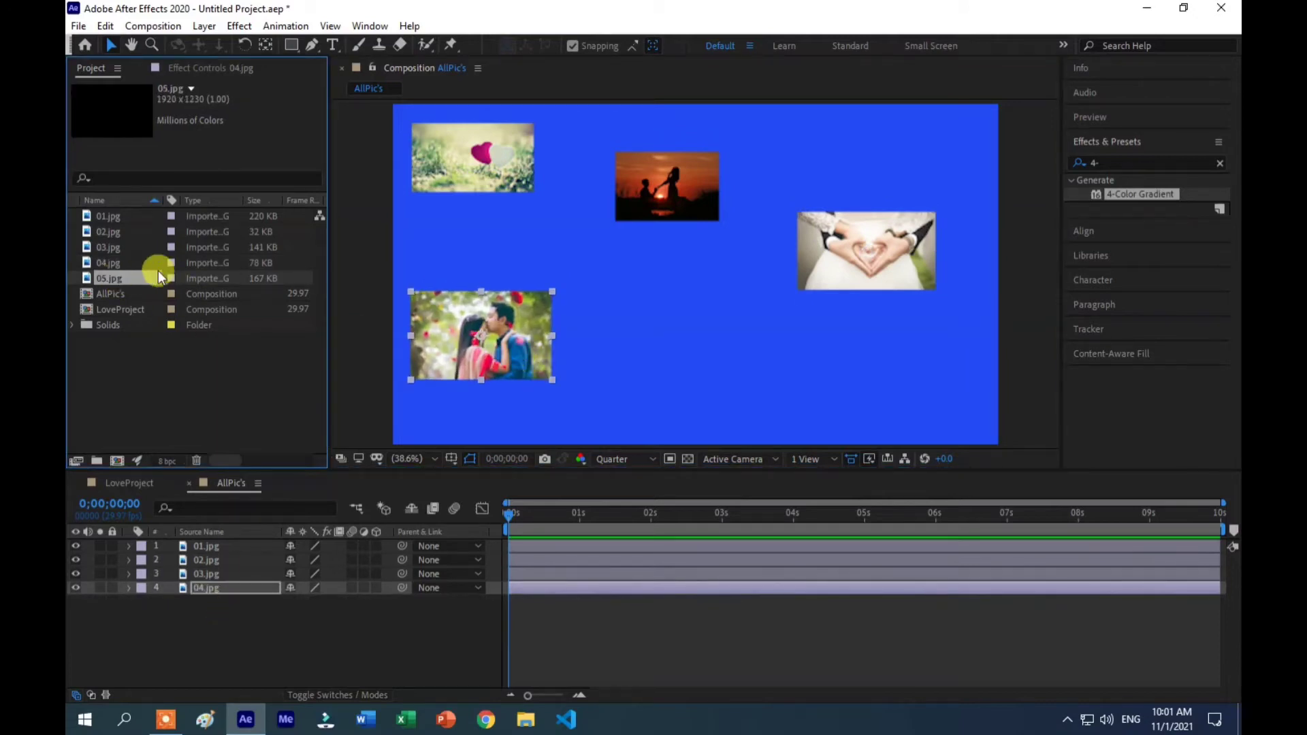
pyautogui.moveTo(174, 549); pyautogui.dragTo(180, 605)
pyautogui.moveTo(999, 275); pyautogui.dragTo(765, 360)
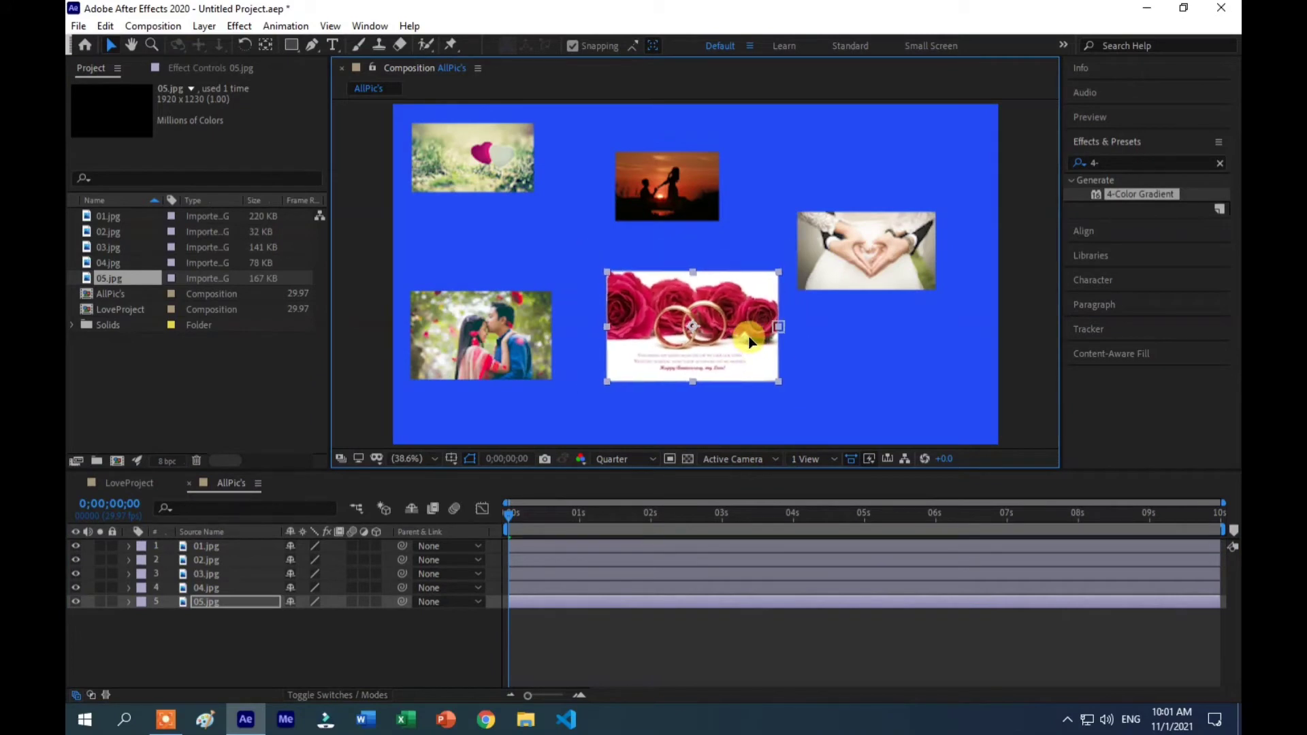
# - Tilt each of the five photos to a different angle, 05.jpg about 25° clockwise
pyautogui.press('w')
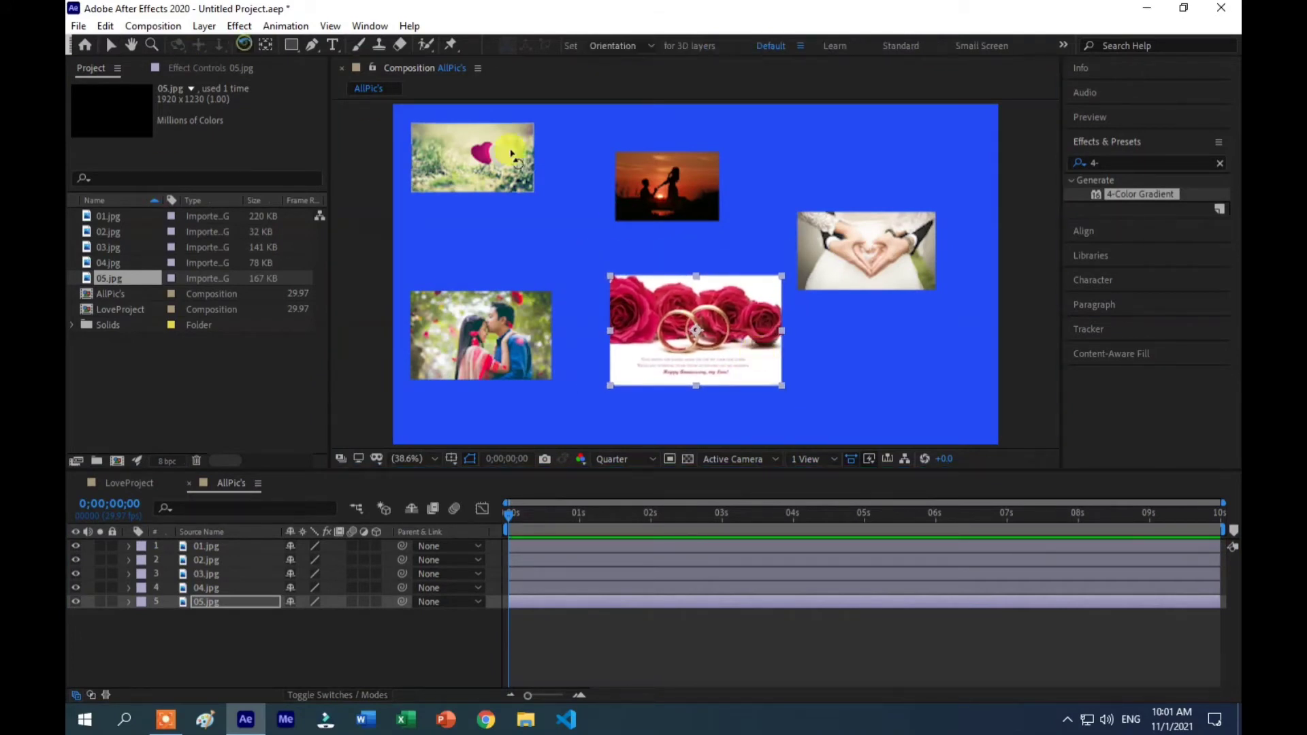
pyautogui.moveTo(533, 171); pyautogui.dragTo(548, 146)
pyautogui.moveTo(719, 225); pyautogui.dragTo(718, 191)
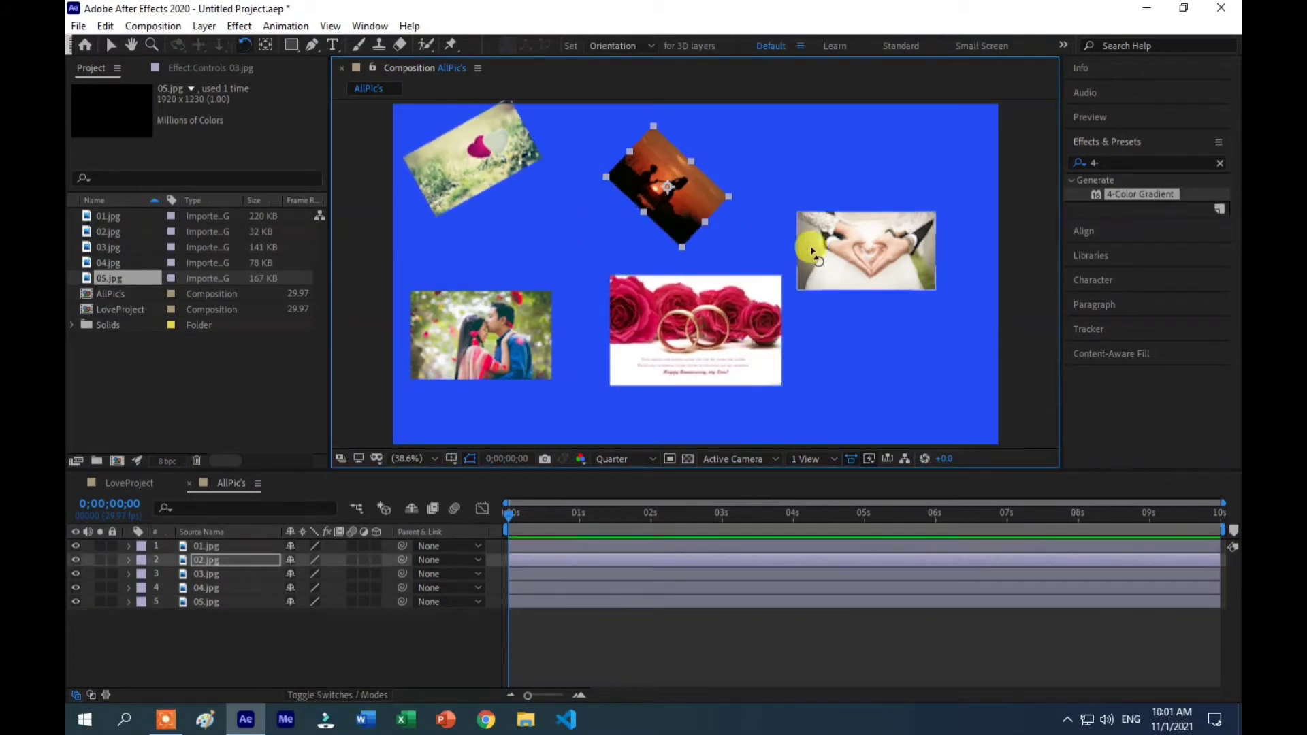
pyautogui.moveTo(912, 273); pyautogui.dragTo(739, 341)
pyautogui.moveTo(477, 342); pyautogui.dragTo(526, 293)
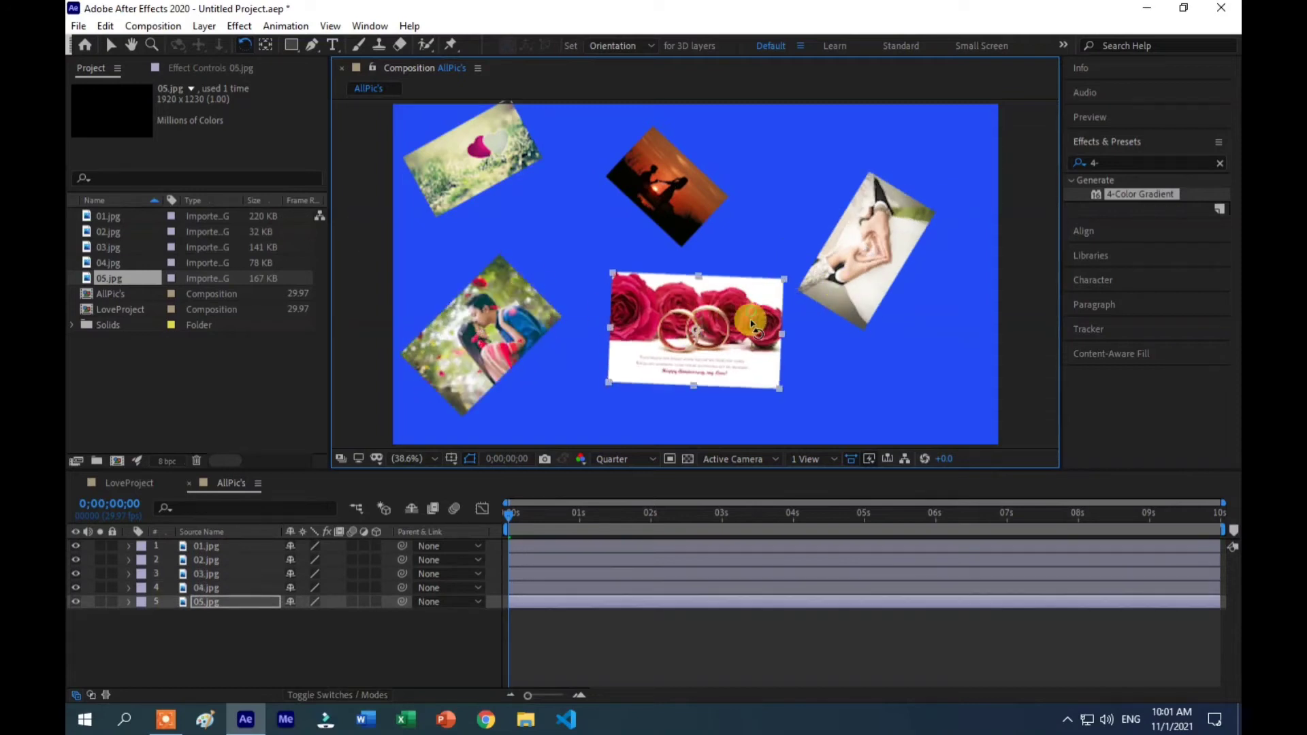
pyautogui.moveTo(685, 334); pyautogui.dragTo(930, 162)
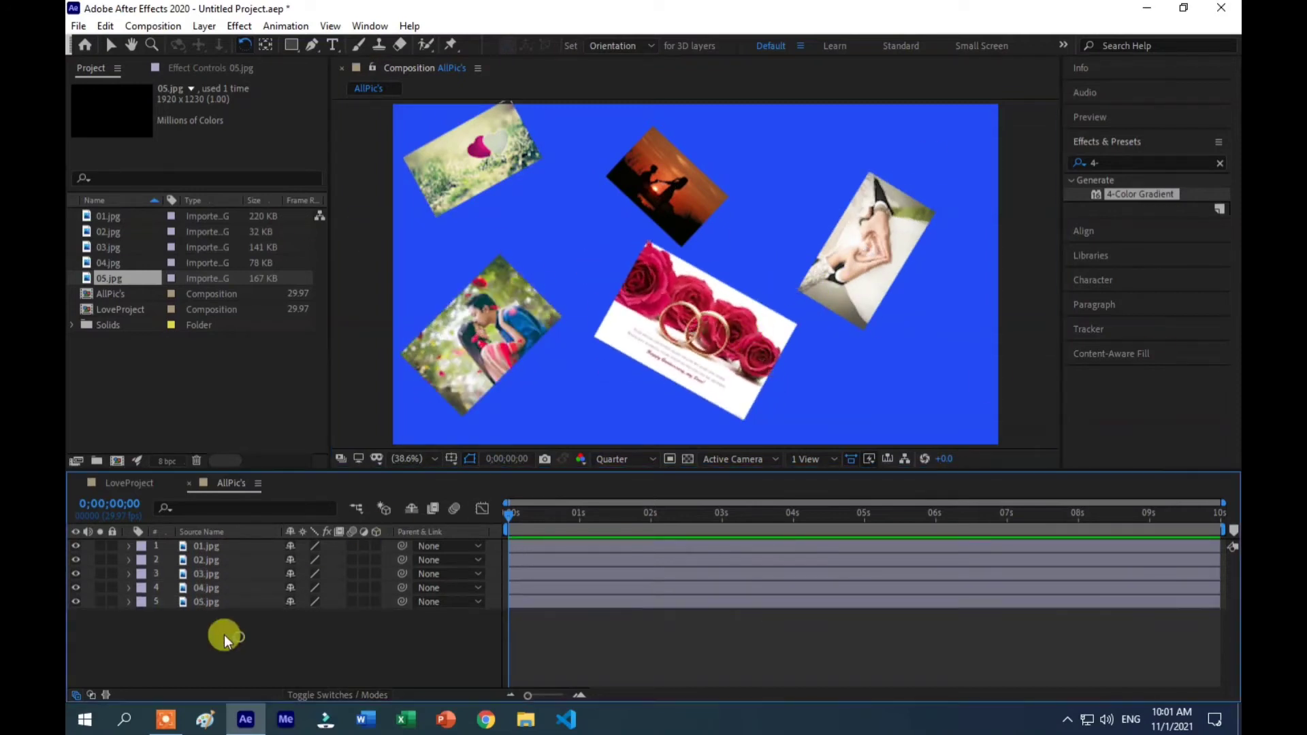
pyautogui.moveTo(224, 636); pyautogui.dragTo(225, 547)
# - Add a Drop Shadow style to all five photos and give it a red colour
pyautogui.rightClick(225, 548)
pyautogui.moveTo(330, 308)
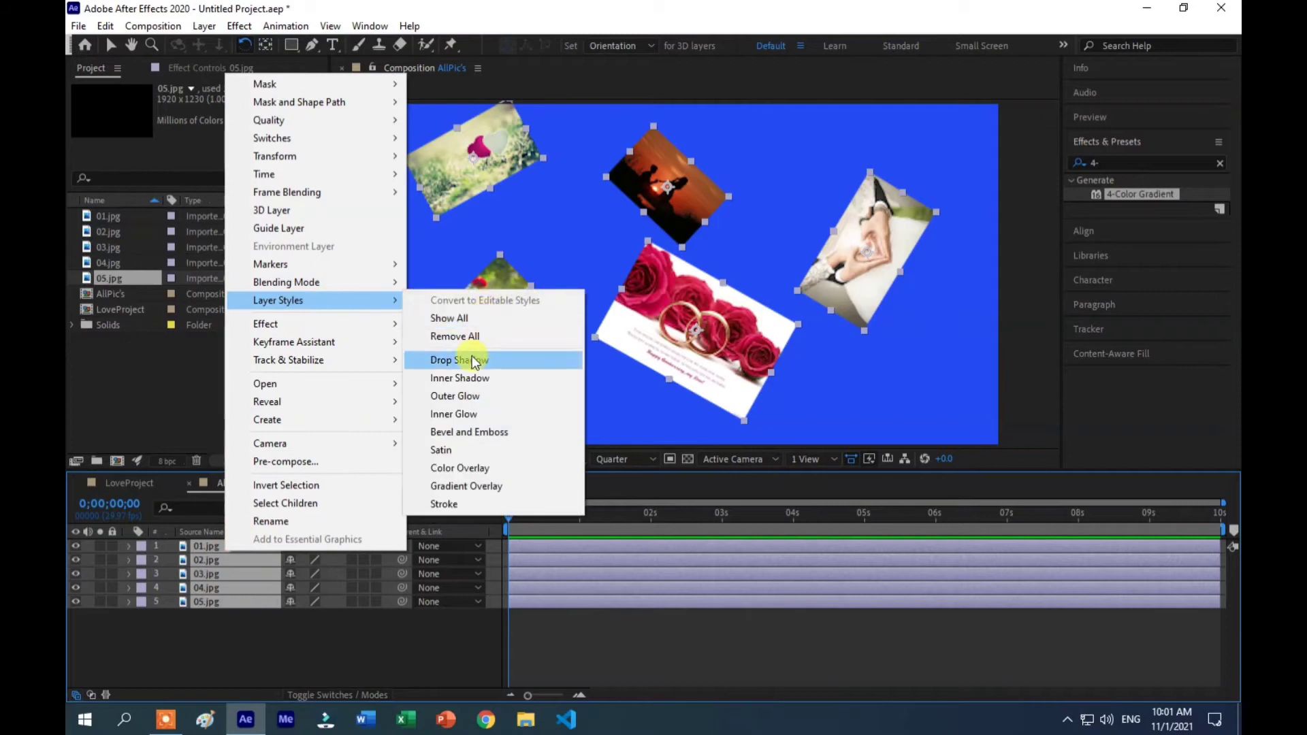
pyautogui.click(509, 360)
pyautogui.scroll(5, 197, 609)
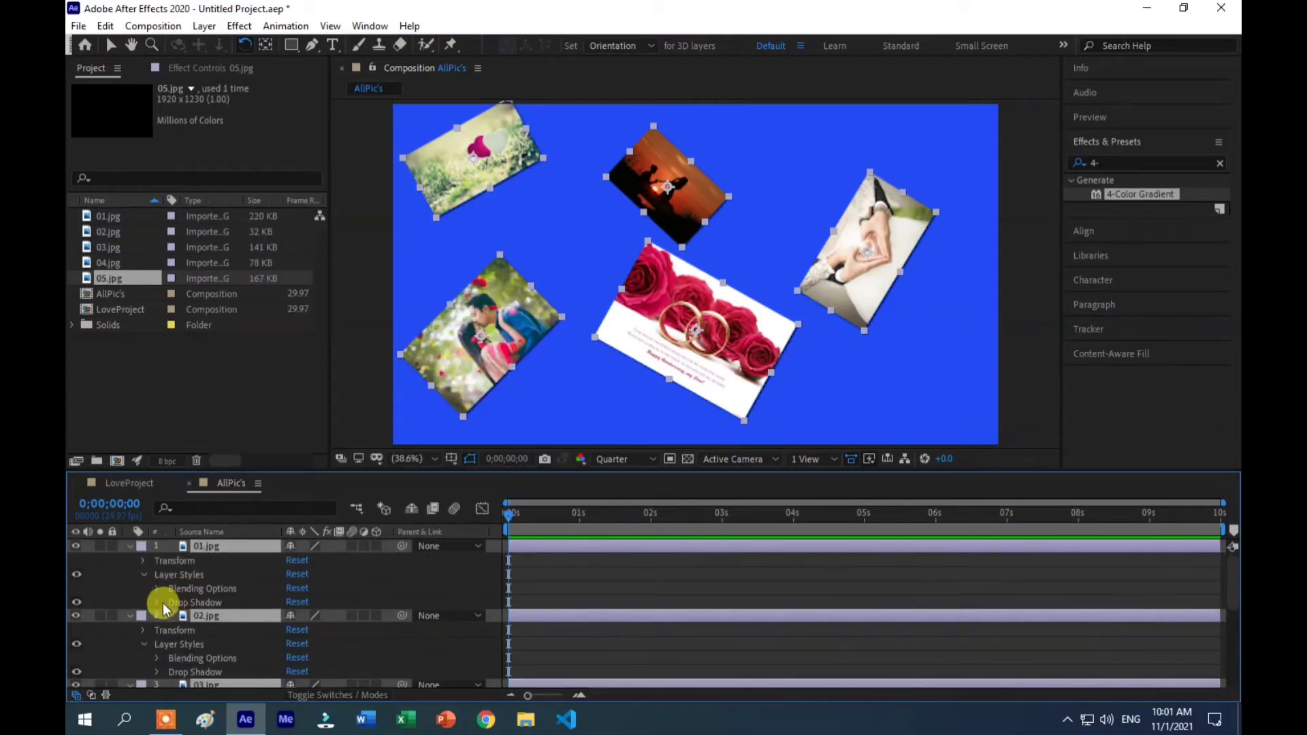
pyautogui.click(162, 603)
pyautogui.click(188, 549)
pyautogui.click(158, 603)
pyautogui.scroll(-2, 170, 606)
pyautogui.click(294, 574)
pyautogui.moveTo(680, 315); pyautogui.dragTo(681, 195)
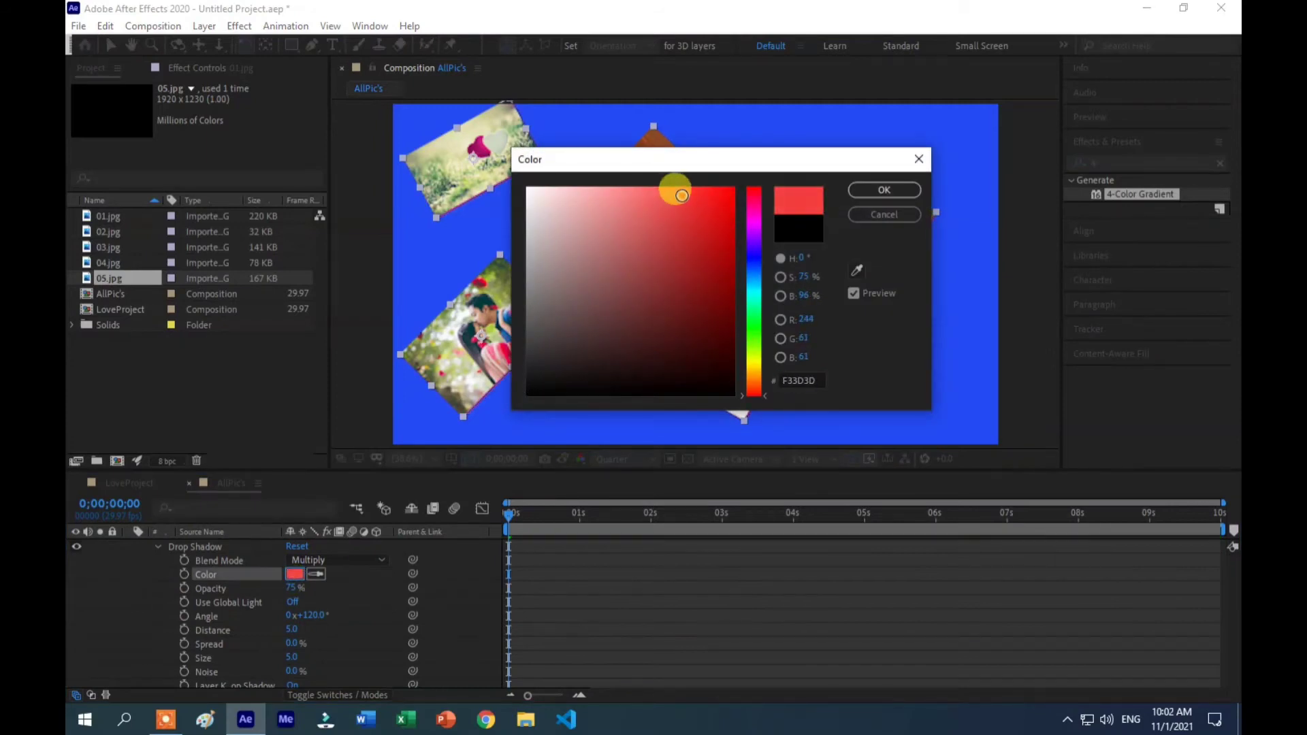
pyautogui.click(872, 193)
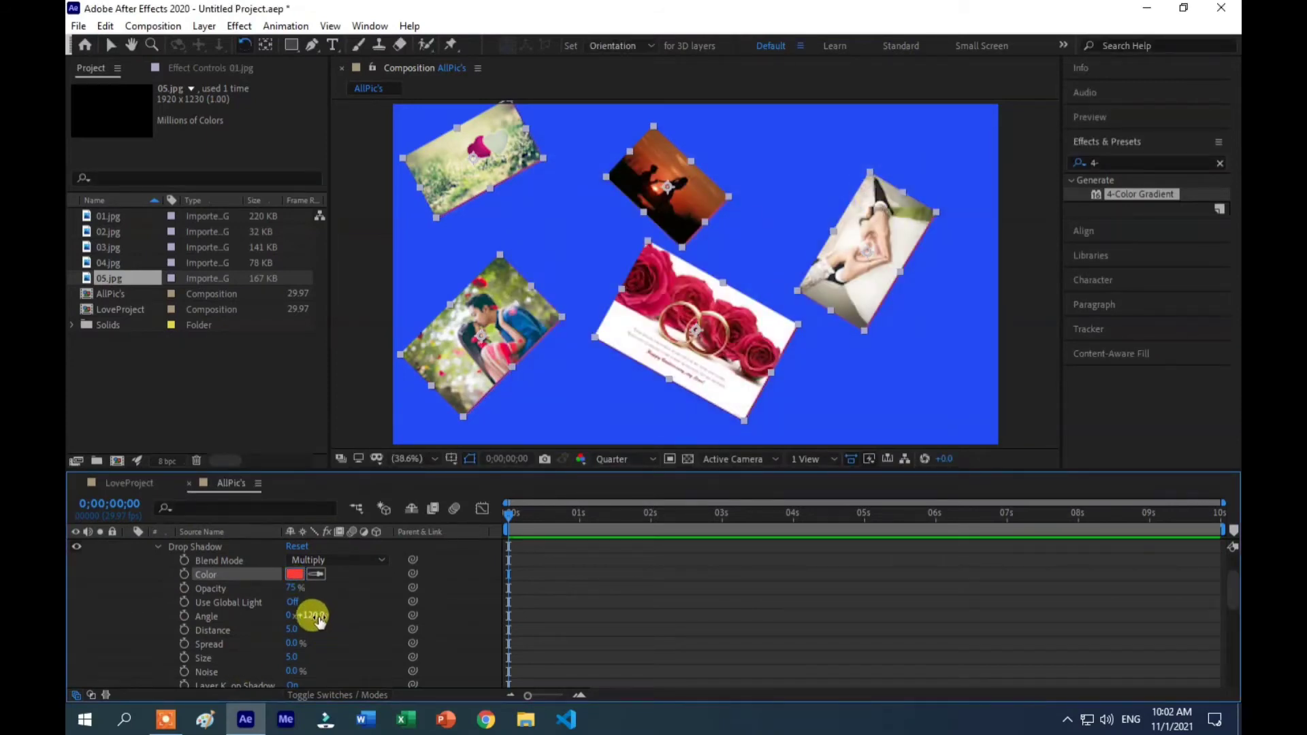
# - Set the drop shadow to 100% opacity and a 7° angle, and change its colour to bright magenta
pyautogui.moveTo(291, 587)
pyautogui.mouseDown()
pyautogui.moveTo(320, 588)
pyautogui.moveTo(285, 621)
pyautogui.moveTo(173, 624)
pyautogui.mouseUp()
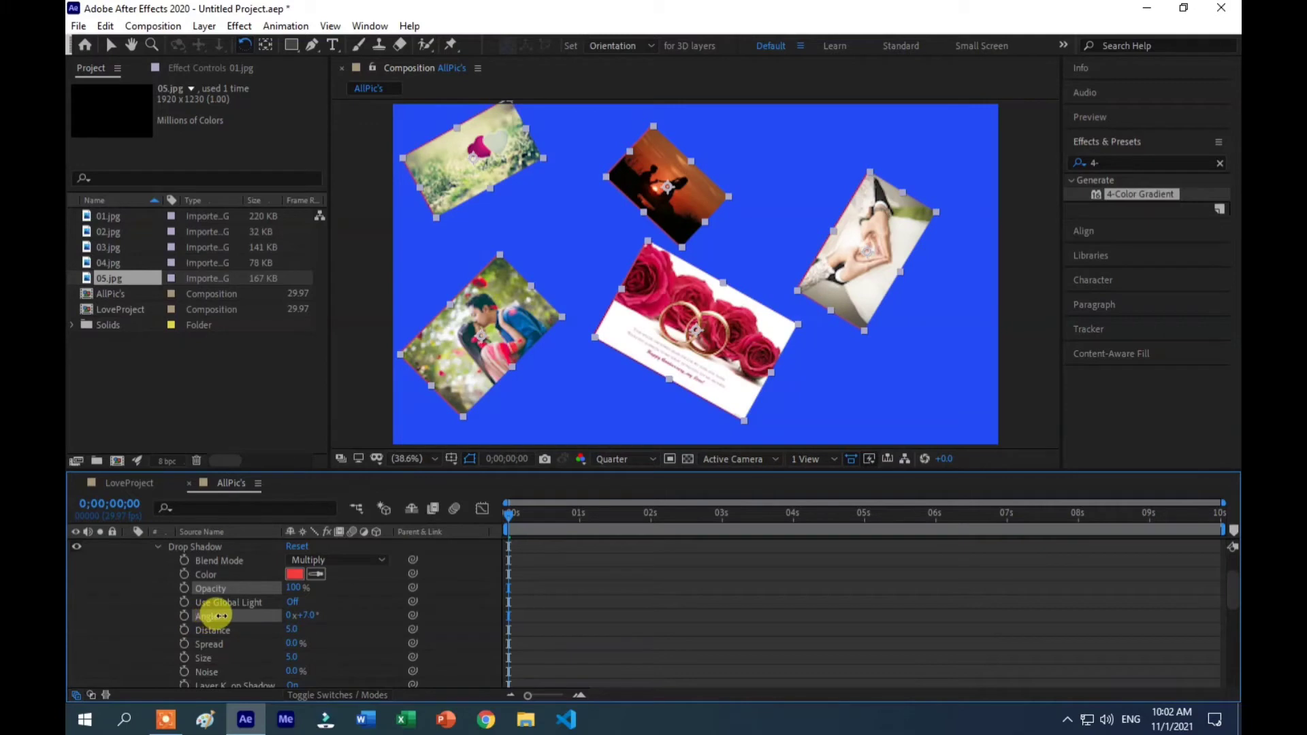
pyautogui.moveTo(223, 614)
pyautogui.mouseDown()
pyautogui.moveTo(297, 633)
pyautogui.moveTo(302, 658)
pyautogui.moveTo(321, 654)
pyautogui.mouseUp()
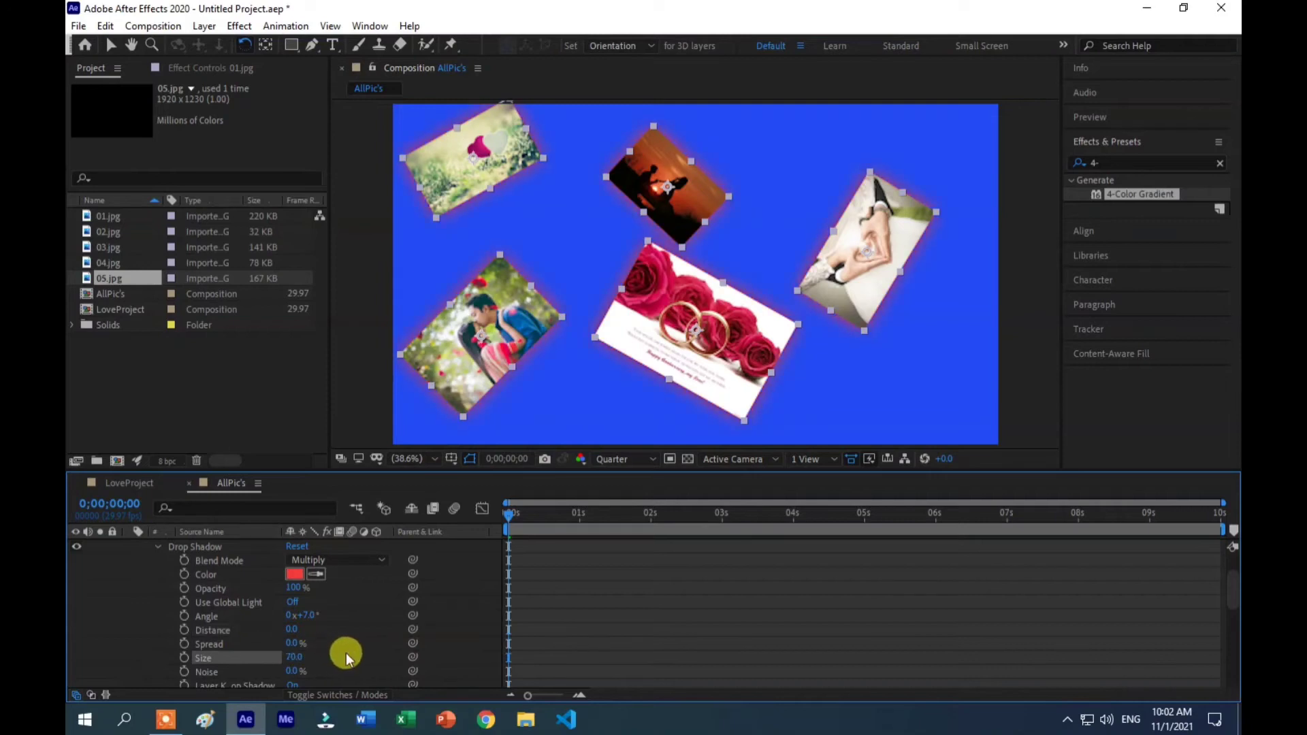
pyautogui.scroll(3, 702, 243)
pyautogui.click(294, 574)
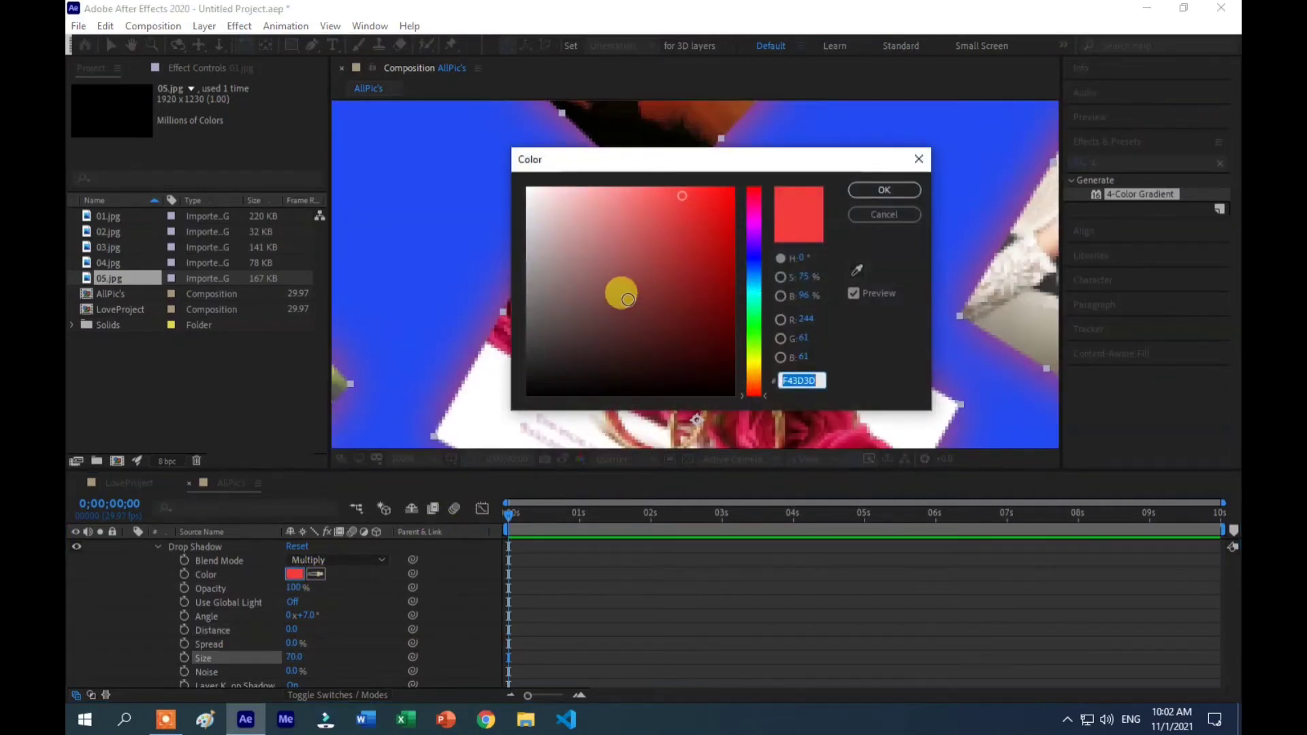
pyautogui.write('000000')
pyautogui.moveTo(754, 283); pyautogui.dragTo(754, 208)
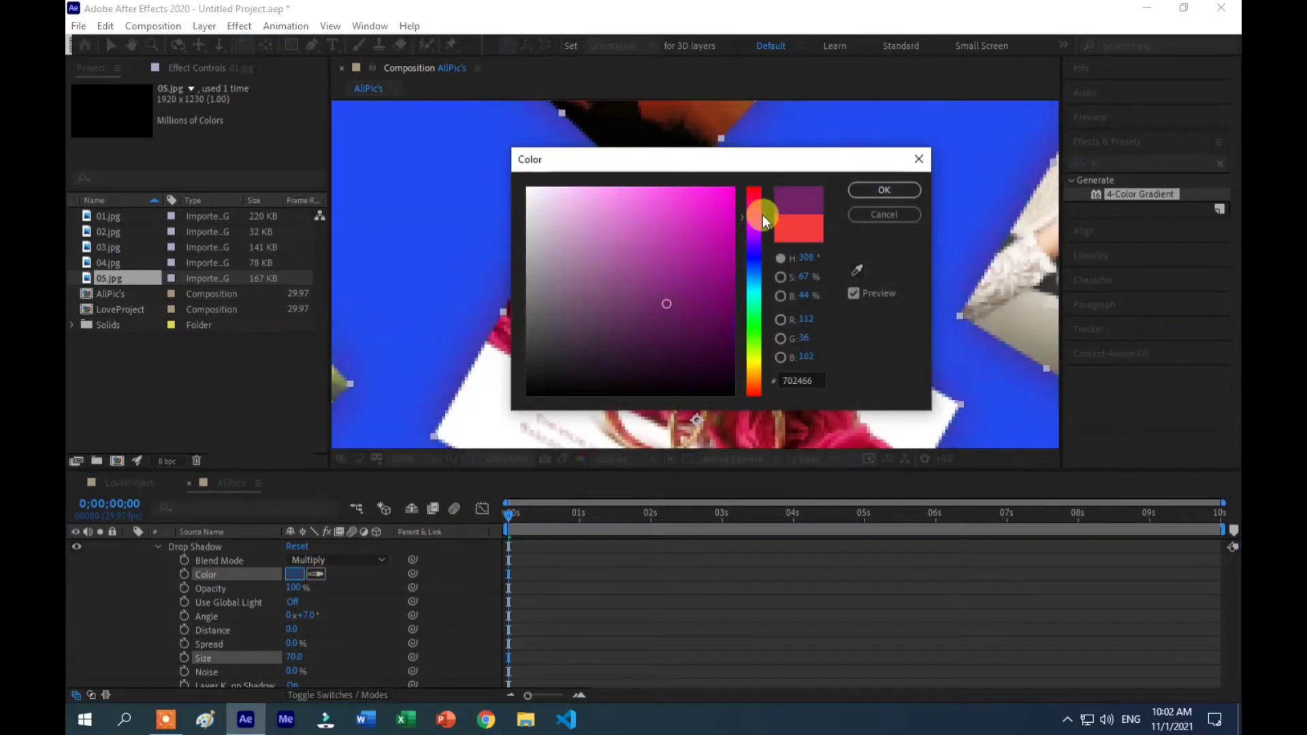
pyautogui.click(738, 205)
pyautogui.click(884, 190)
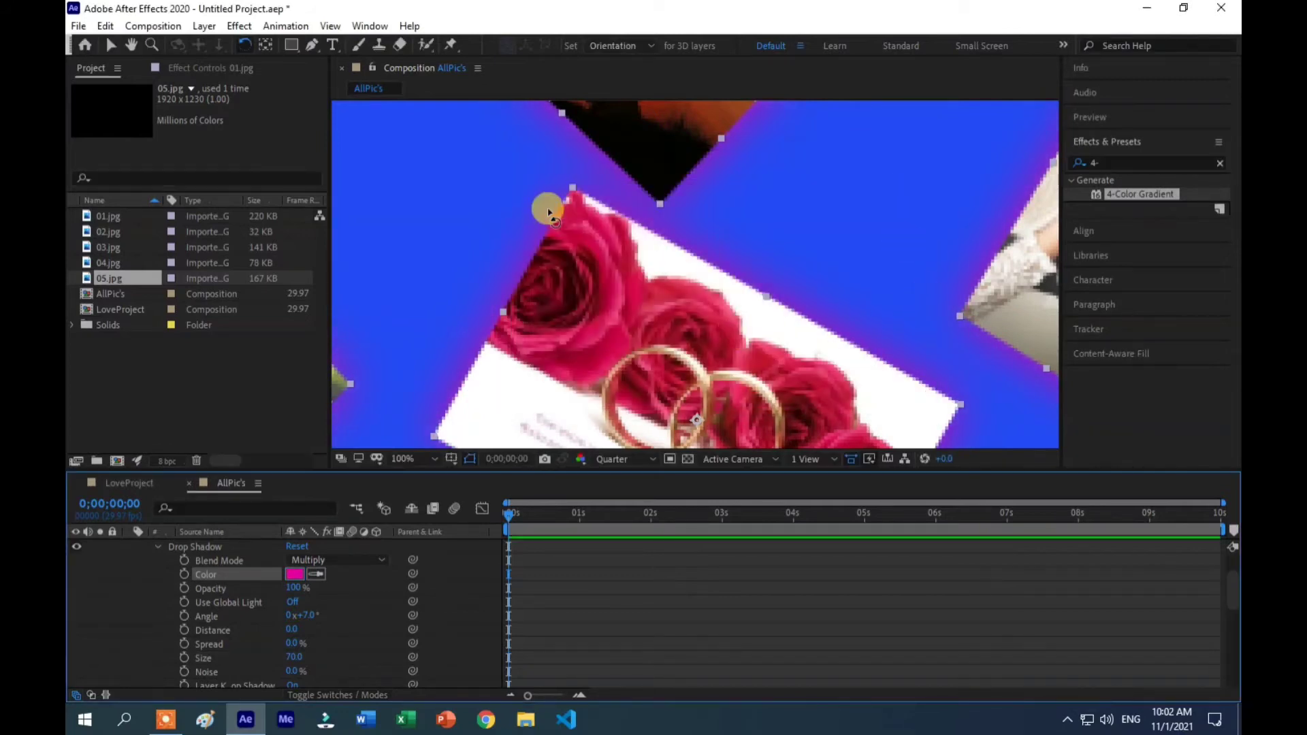
# - Fit the whole composition in the viewer, collapse the layer properties, and go to LoveProject
pyautogui.click(409, 459)
pyautogui.click(410, 184)
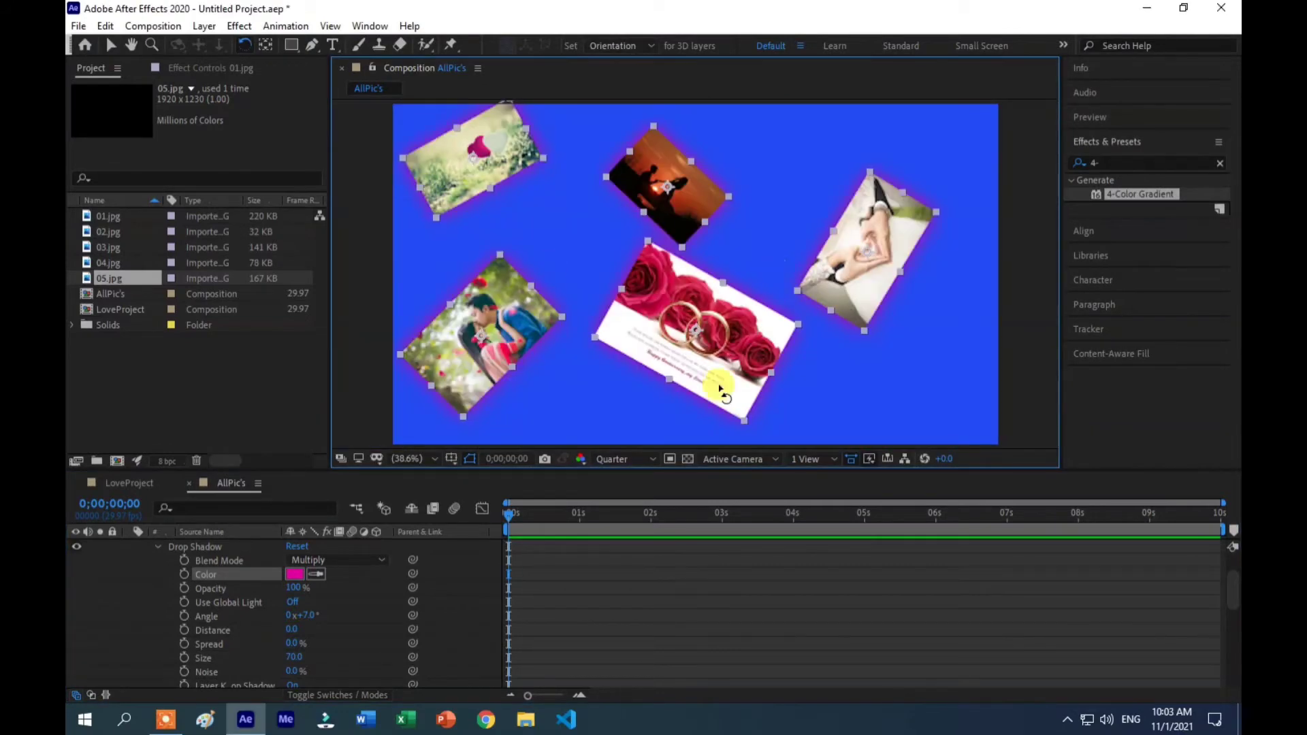
pyautogui.hotkey('ctrl', '`')
pyautogui.click(280, 640)
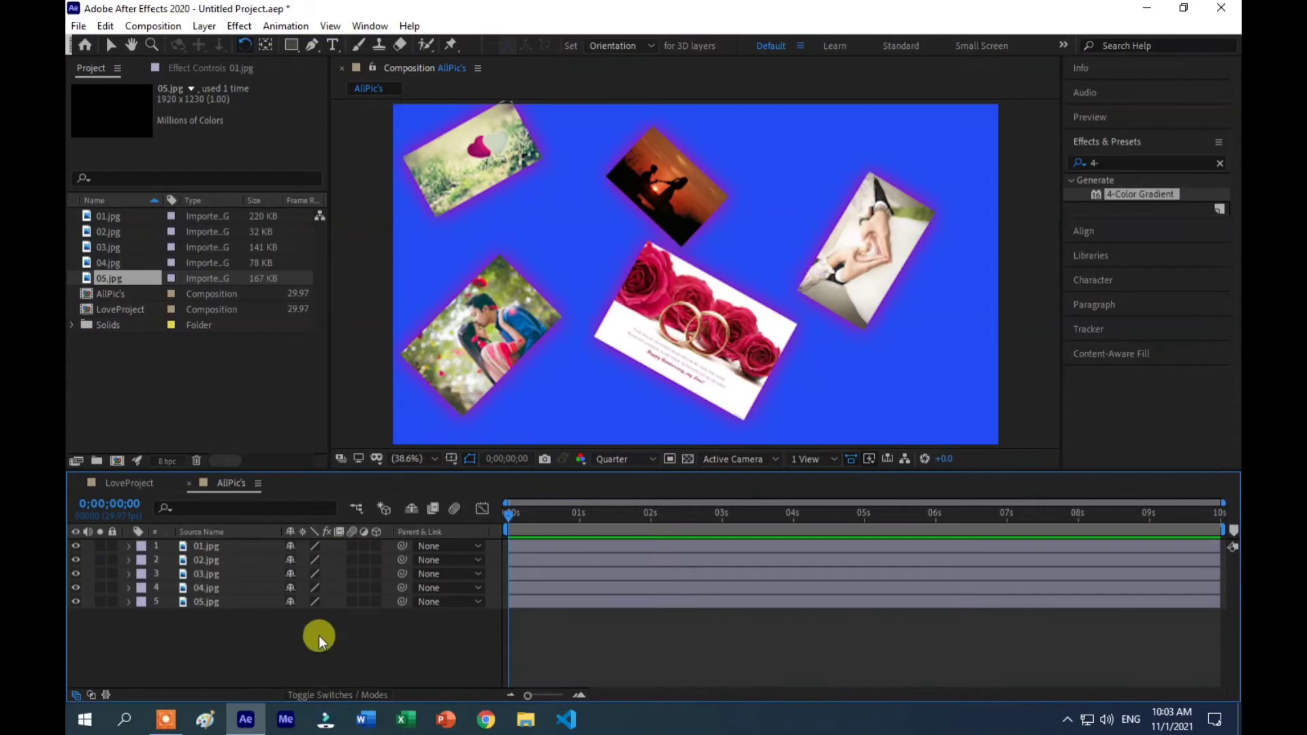
pyautogui.click(129, 484)
# - Add AllPic's as a layer over the BG gradient in LoveProject and expand its Transform properties
pyautogui.click(107, 47)
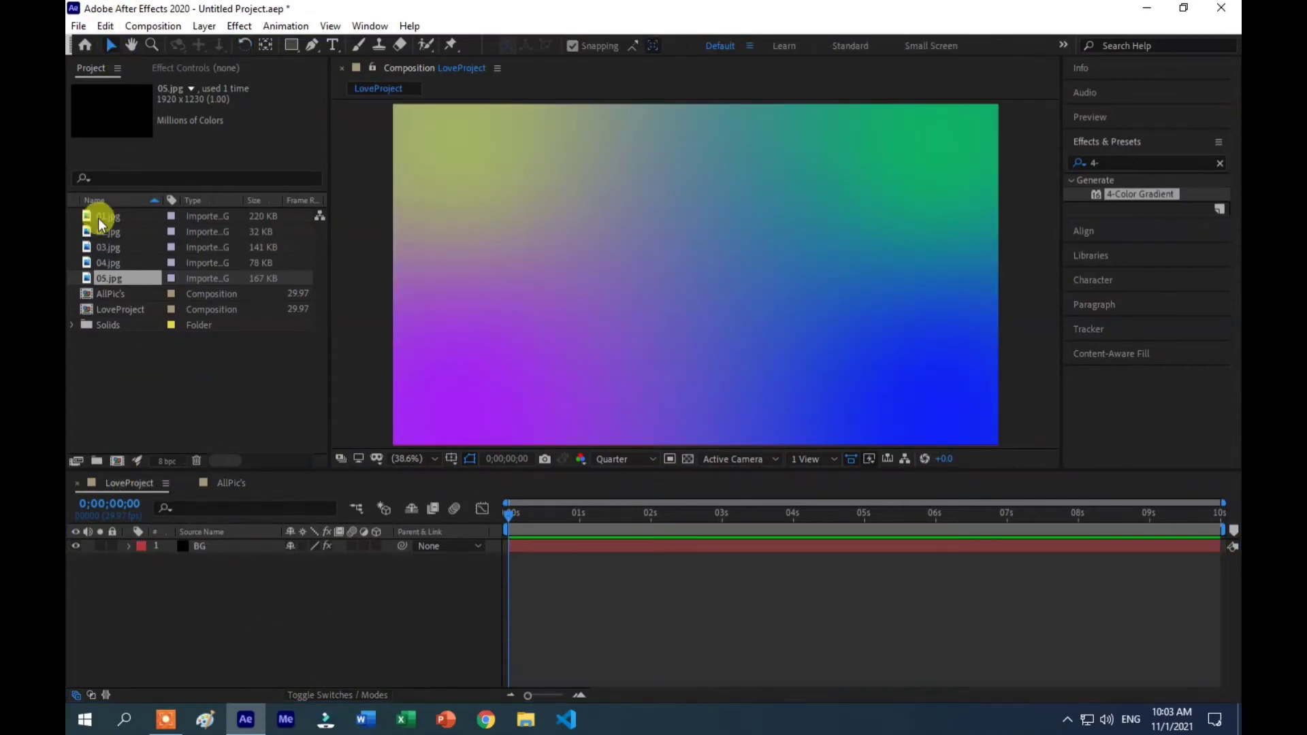
pyautogui.click(109, 294)
pyautogui.moveTo(177, 536); pyautogui.dragTo(181, 550)
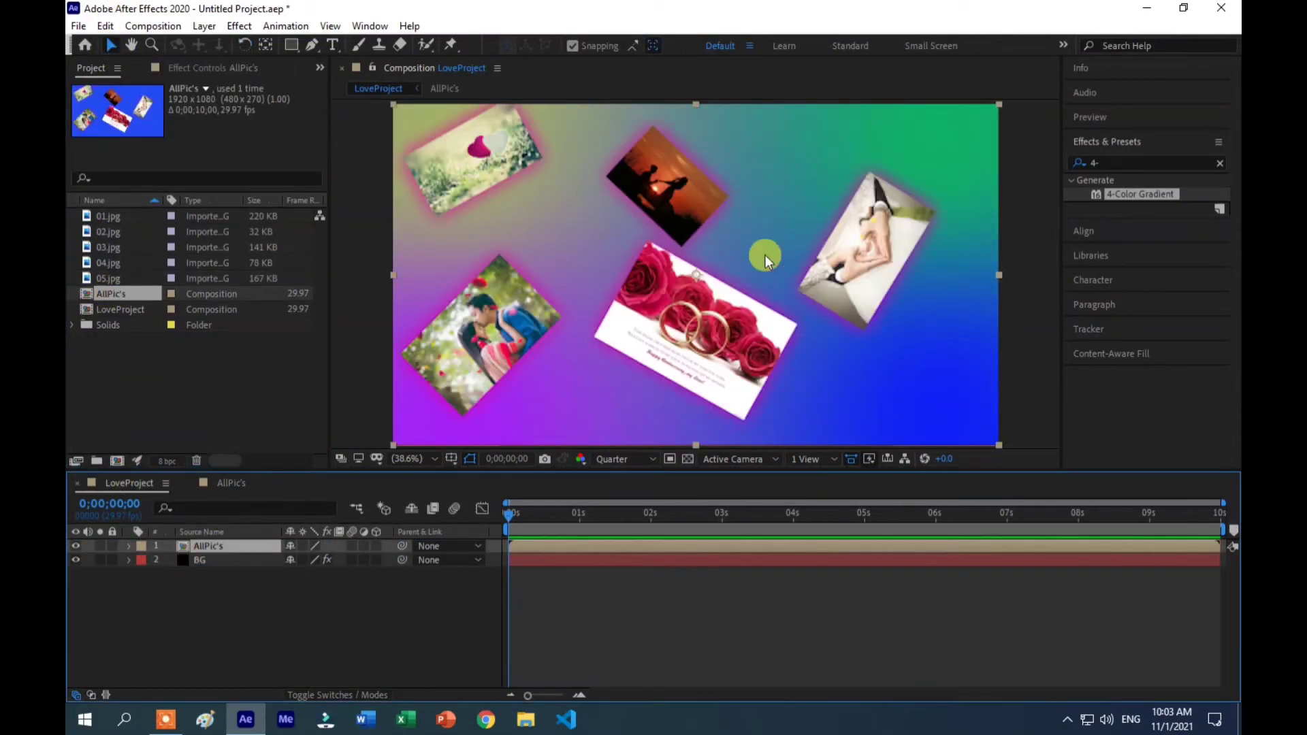
pyautogui.click(227, 569)
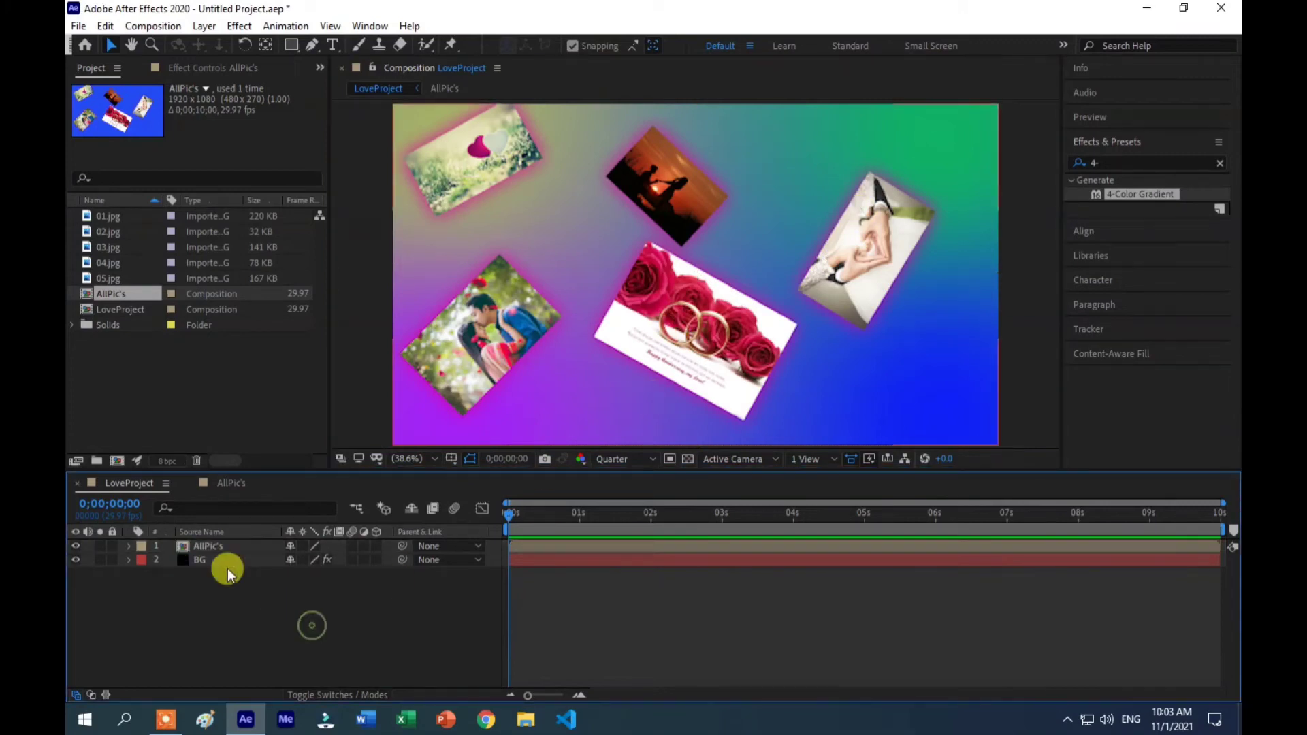
pyautogui.click(155, 548)
pyautogui.click(129, 546)
pyautogui.click(141, 561)
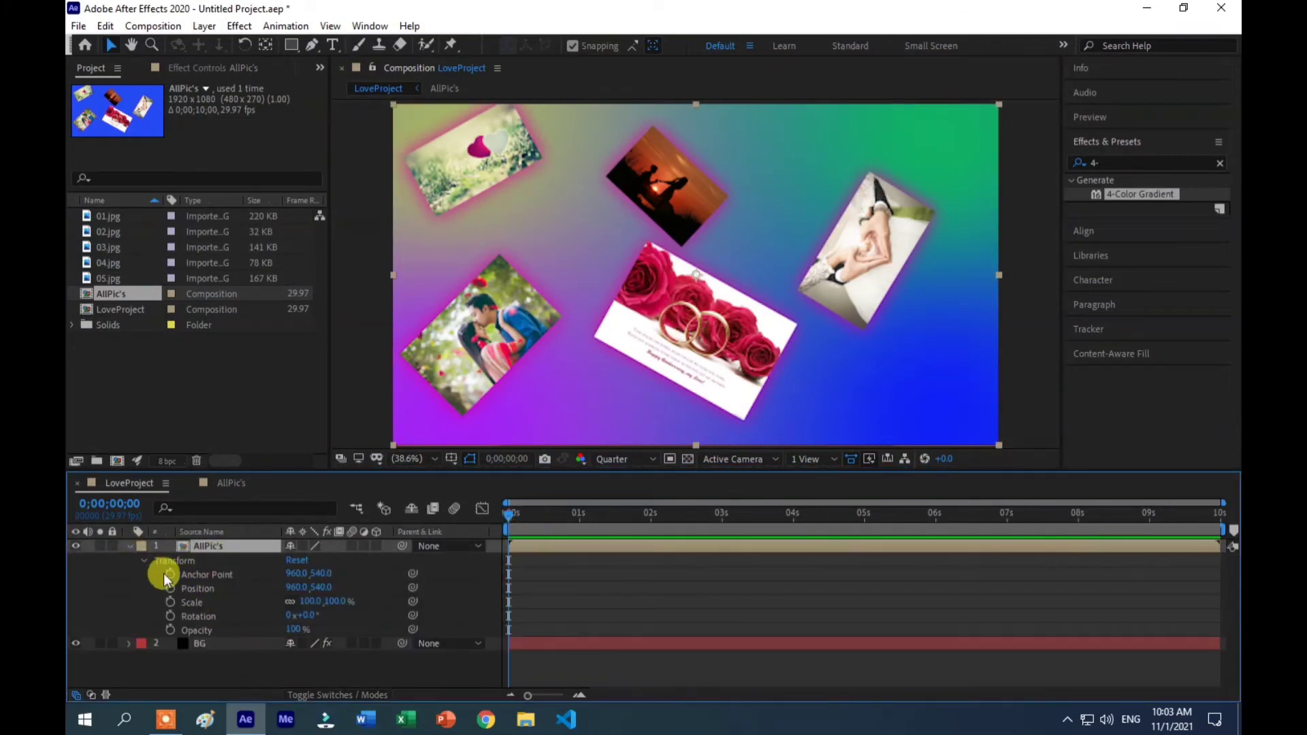
# - Set Position, Scale and Rotation keyframes at 0s, then move Position Y to 1080 at 1s
pyautogui.click(171, 588)
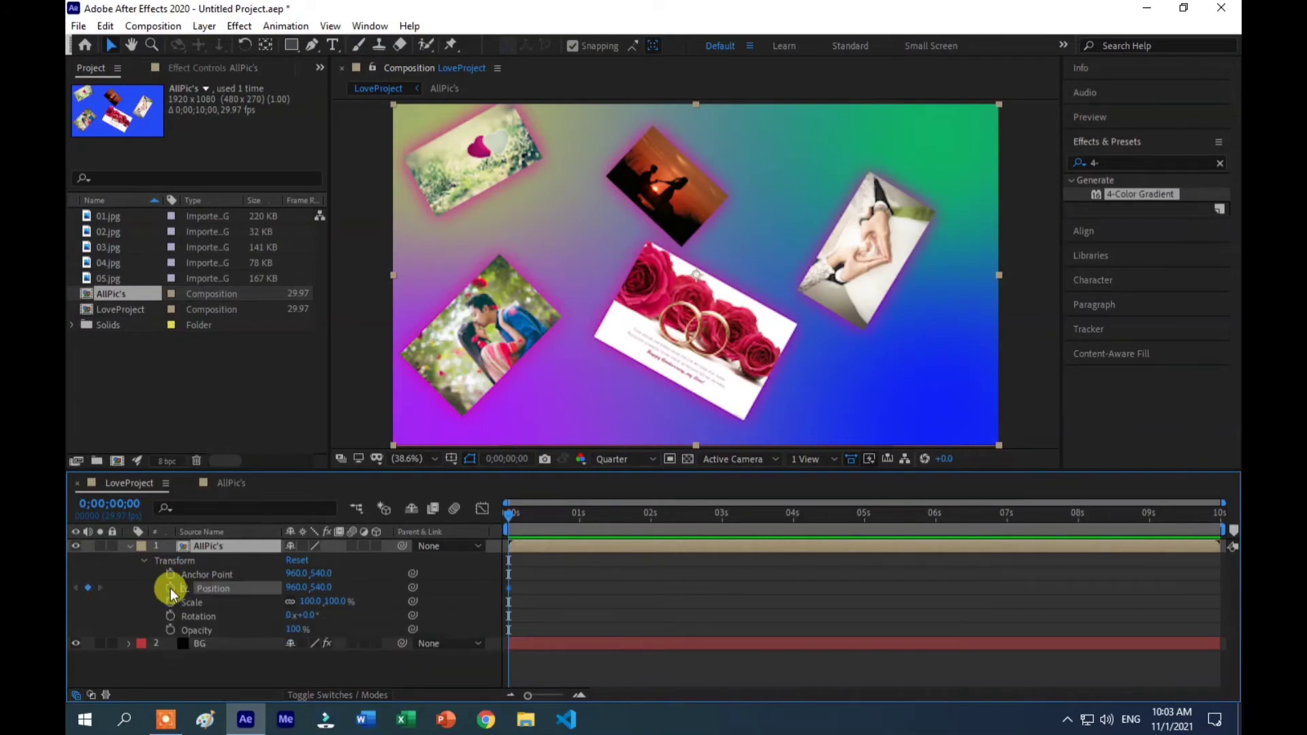
pyautogui.click(170, 602)
pyautogui.click(171, 615)
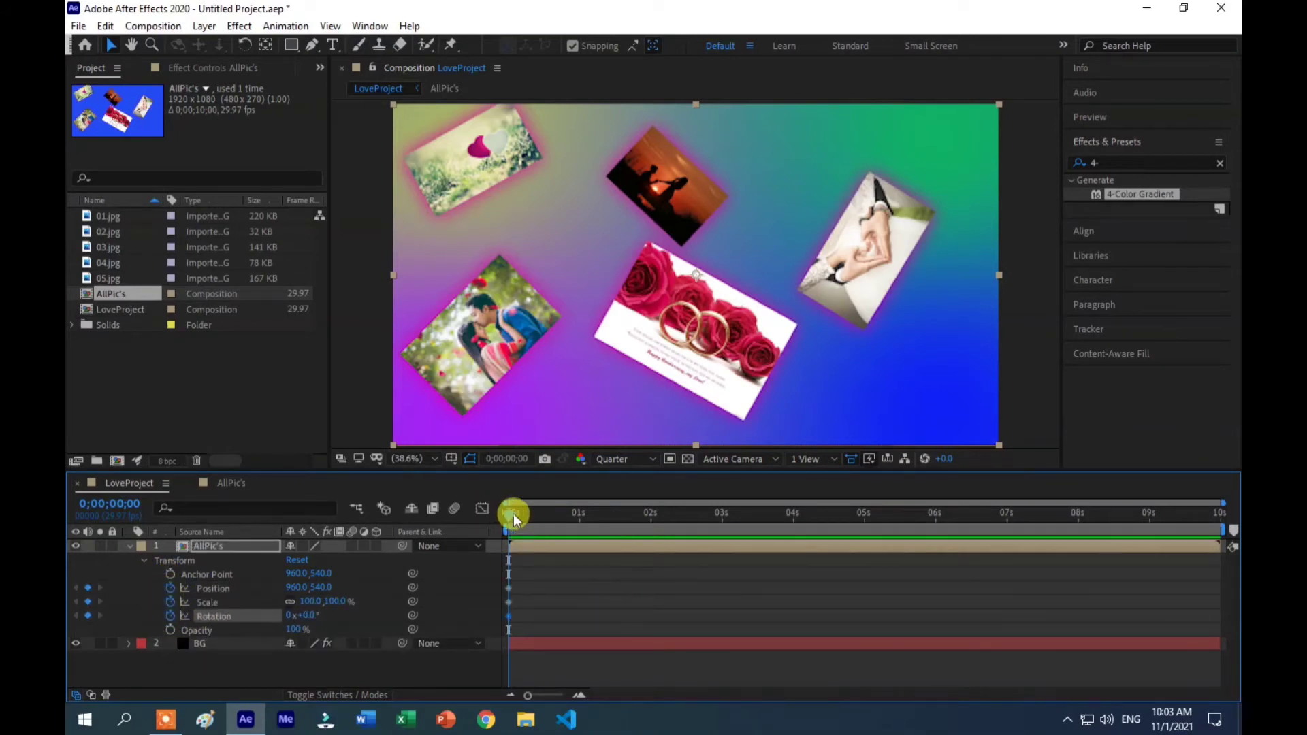
pyautogui.moveTo(514, 514); pyautogui.dragTo(579, 515)
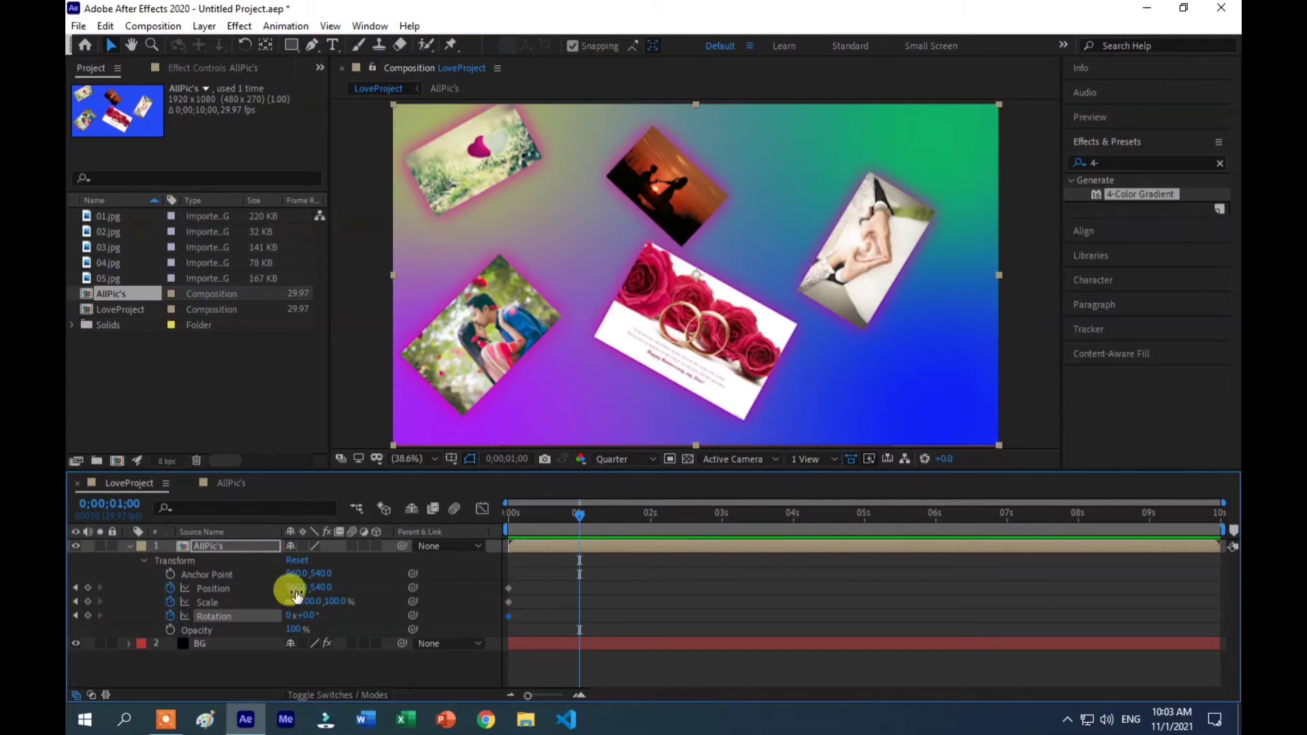
pyautogui.moveTo(320, 587); pyautogui.dragTo(356, 583)
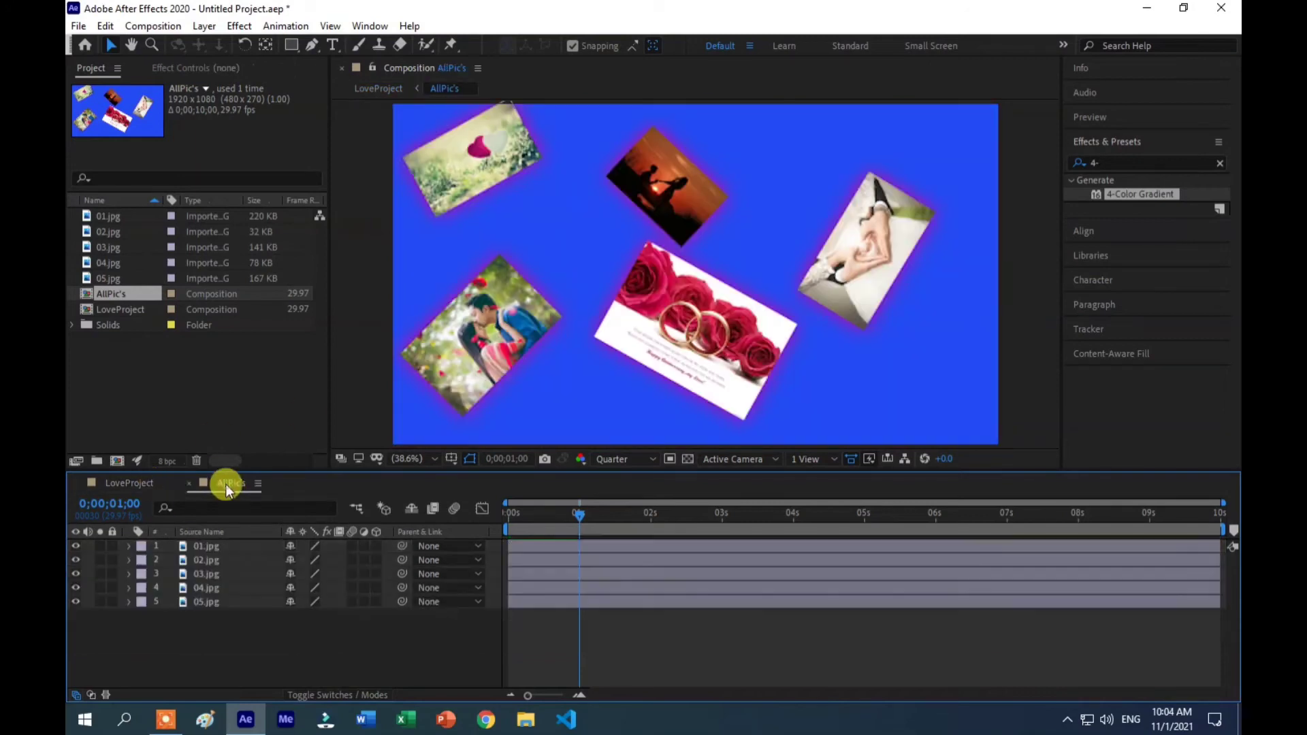
# - Locate the 01.jpg heart photo in the AllPic's comp, then return to LoveProject
pyautogui.click(232, 483)
pyautogui.click(502, 153)
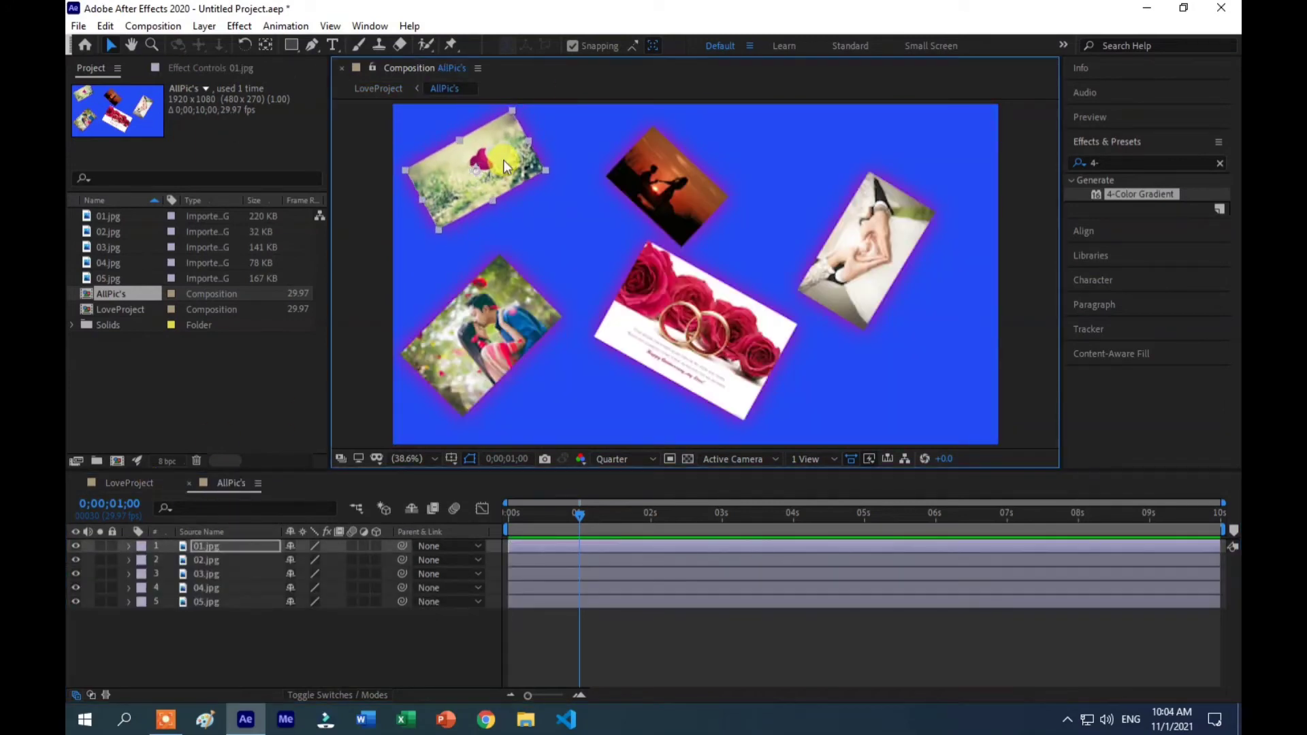
pyautogui.click(117, 485)
pyautogui.click(470, 461)
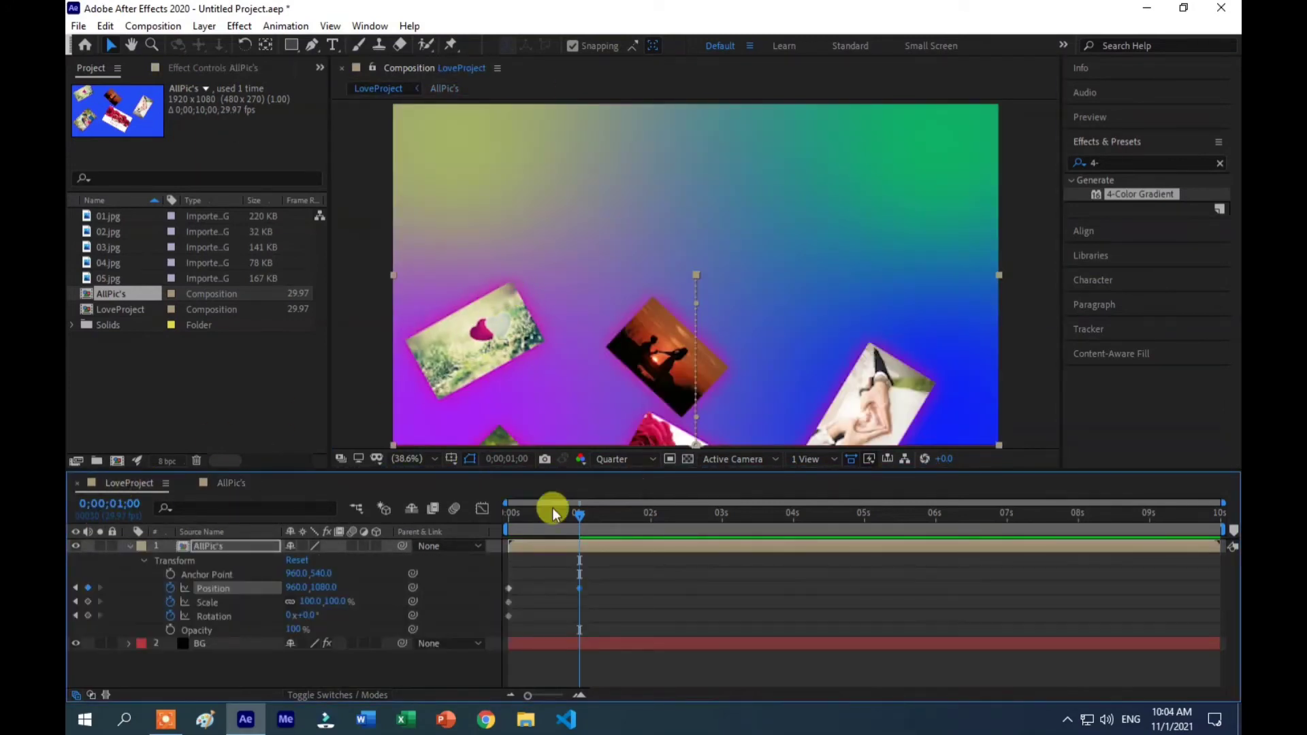
# - At 1s, tilt the photos layer 30° and enlarge it to about 236%
pyautogui.moveTo(293, 588)
pyautogui.mouseDown()
pyautogui.moveTo(351, 587)
pyautogui.moveTo(336, 617)
pyautogui.mouseUp()
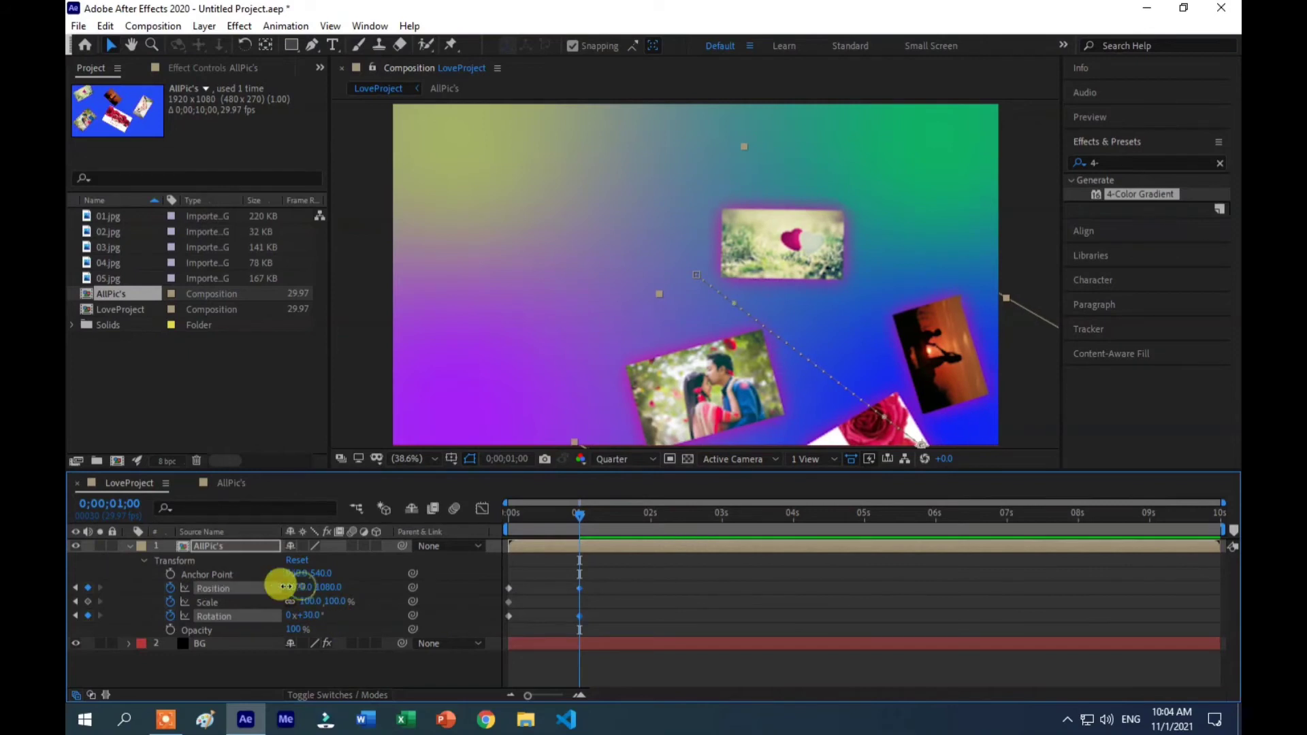
pyautogui.moveTo(299, 587)
pyautogui.mouseDown()
pyautogui.moveTo(275, 585)
pyautogui.moveTo(355, 612)
pyautogui.moveTo(647, 590)
pyautogui.mouseUp()
pyautogui.moveTo(329, 602); pyautogui.dragTo(452, 590)
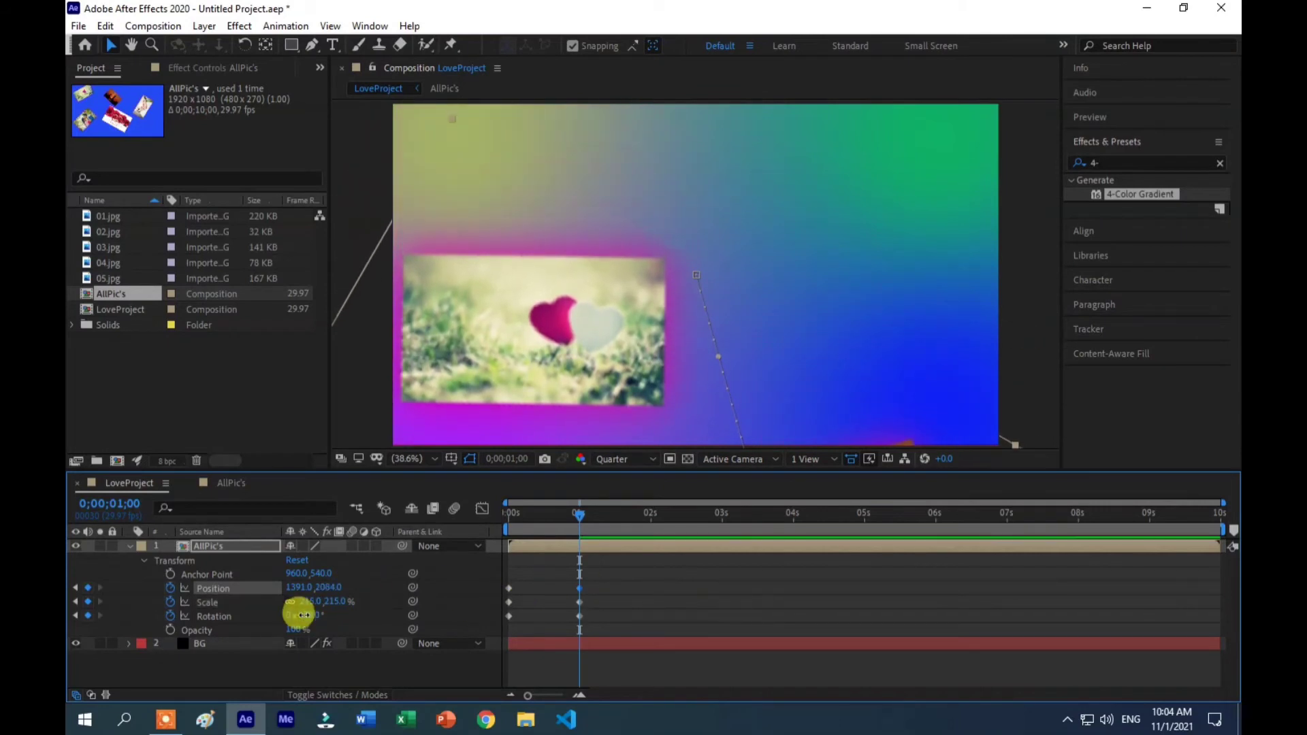
pyautogui.moveTo(302, 616)
pyautogui.mouseDown()
pyautogui.moveTo(331, 592)
pyautogui.moveTo(149, 588)
pyautogui.mouseUp()
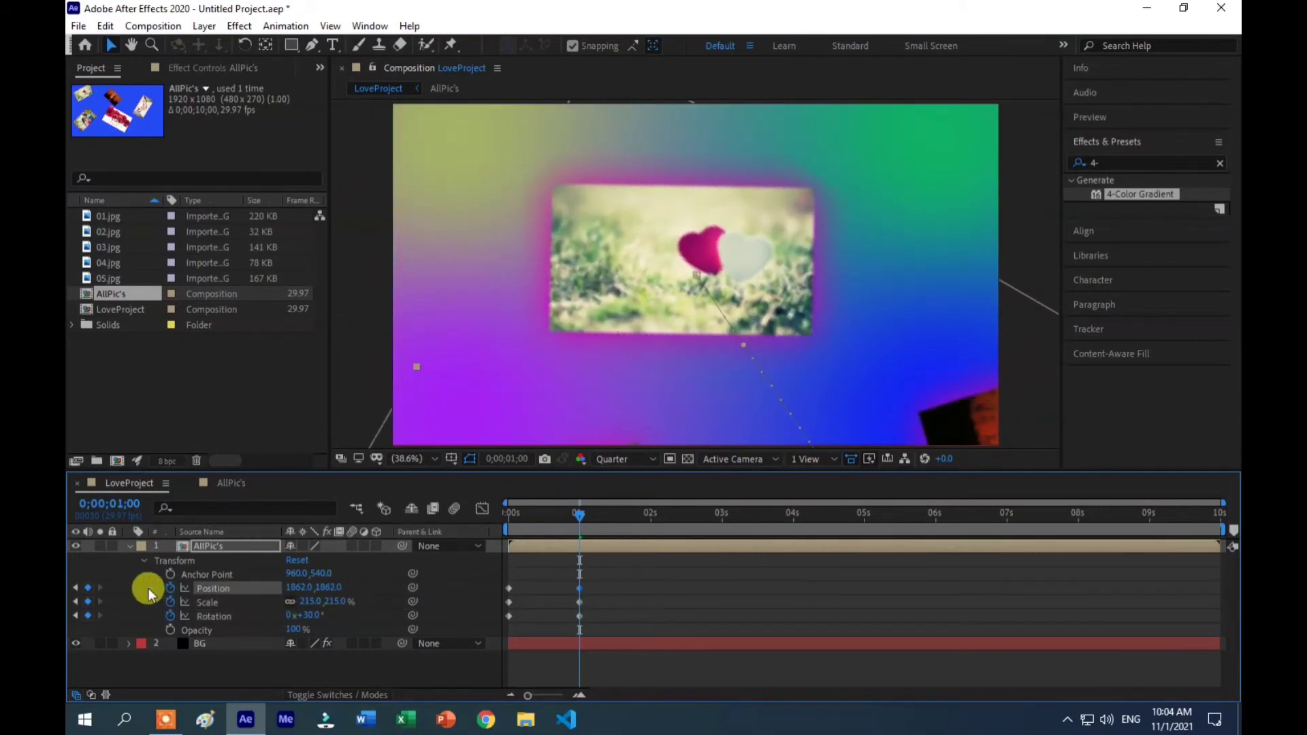
pyautogui.moveTo(317, 603); pyautogui.dragTo(324, 602)
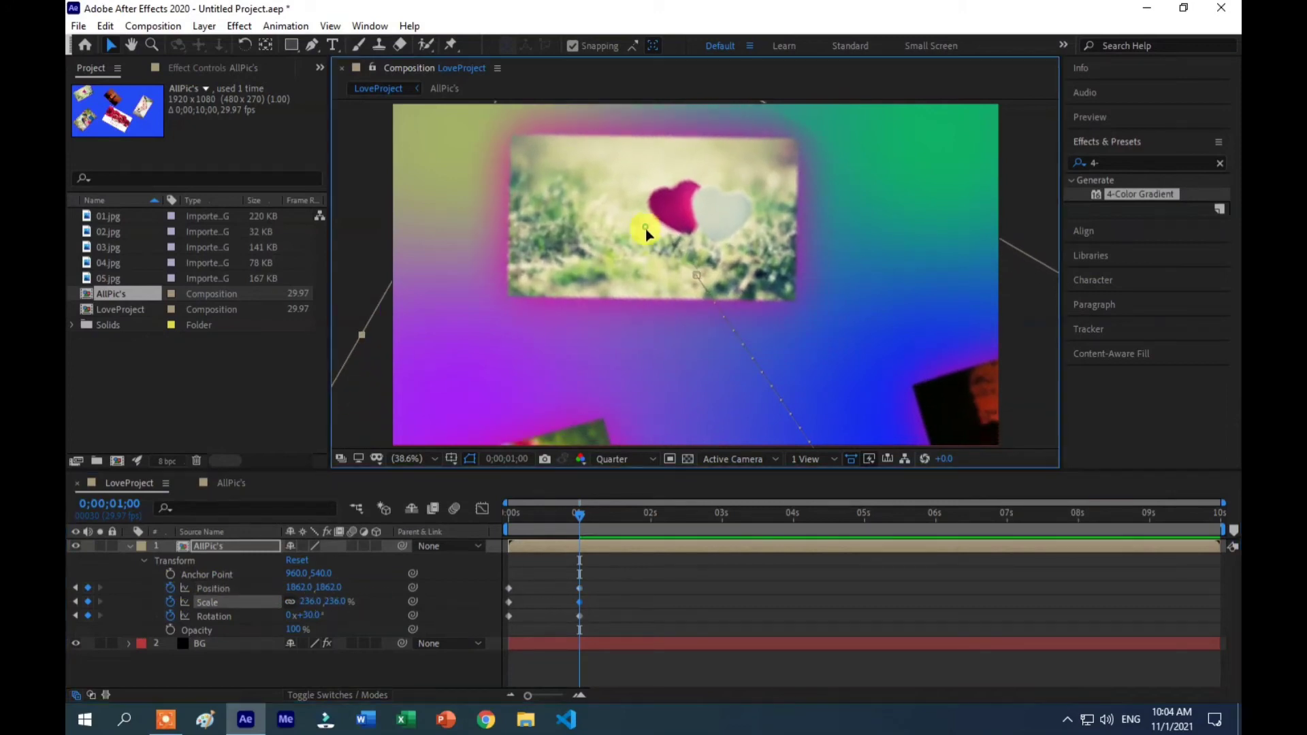
# - Scale the layer to 341.8% and centre the heart photo near 2411.7, 2747.0
pyautogui.moveTo(645, 228); pyautogui.dragTo(685, 338)
pyautogui.moveTo(602, 103); pyautogui.dragTo(539, 8)
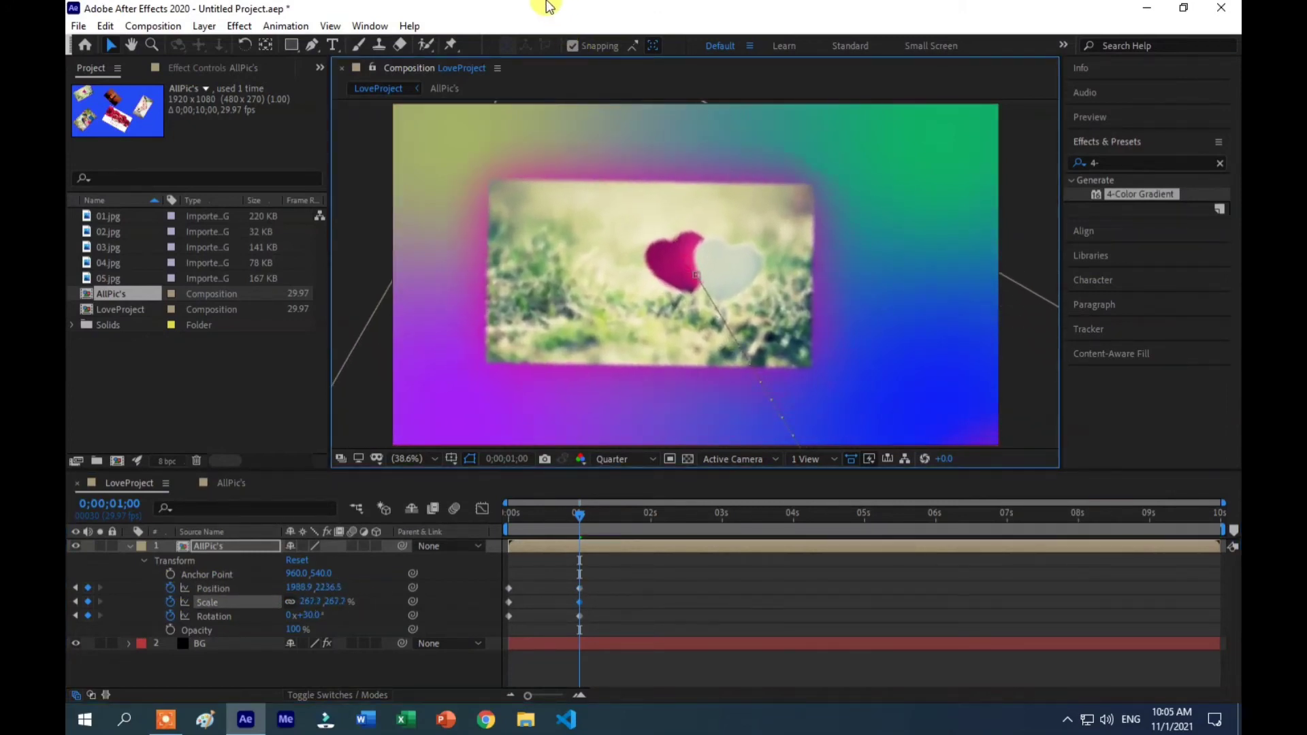
pyautogui.moveTo(632, 231); pyautogui.dragTo(507, 7)
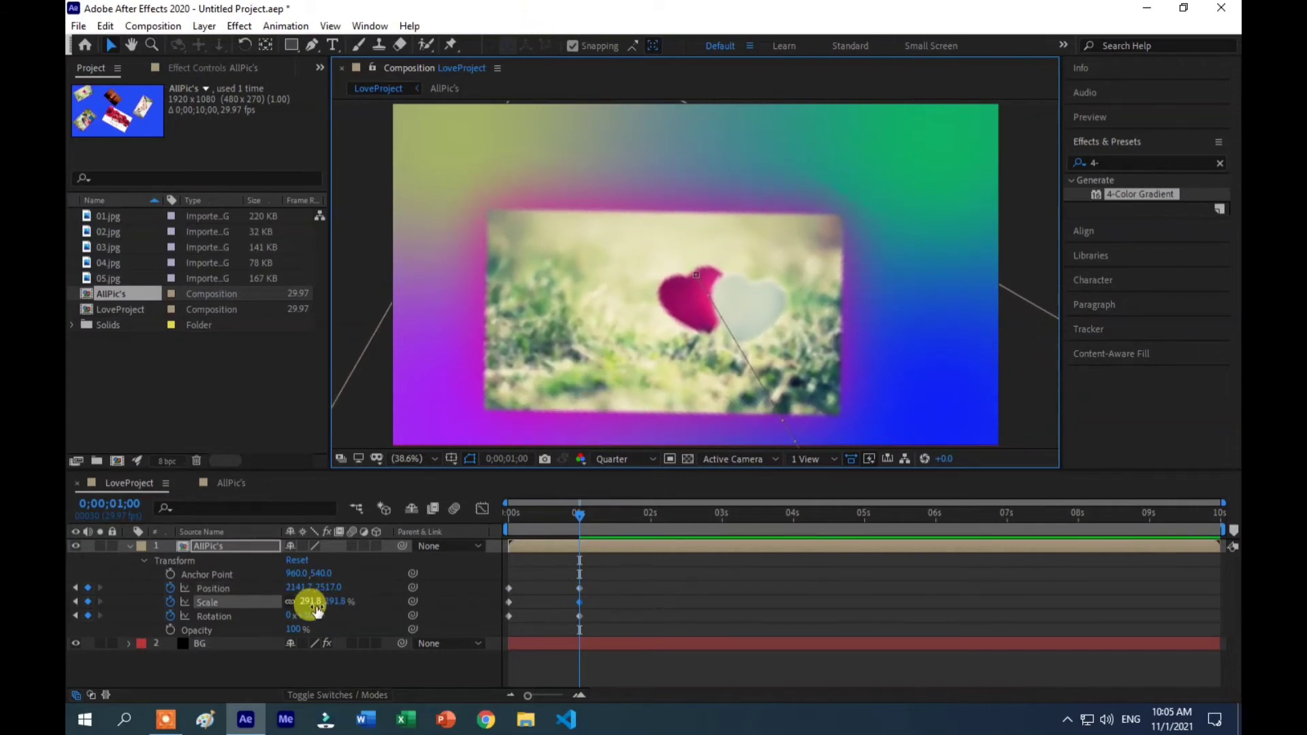
pyautogui.moveTo(315, 608)
pyautogui.mouseDown()
pyautogui.moveTo(301, 592)
pyautogui.moveTo(517, 585)
pyautogui.mouseUp()
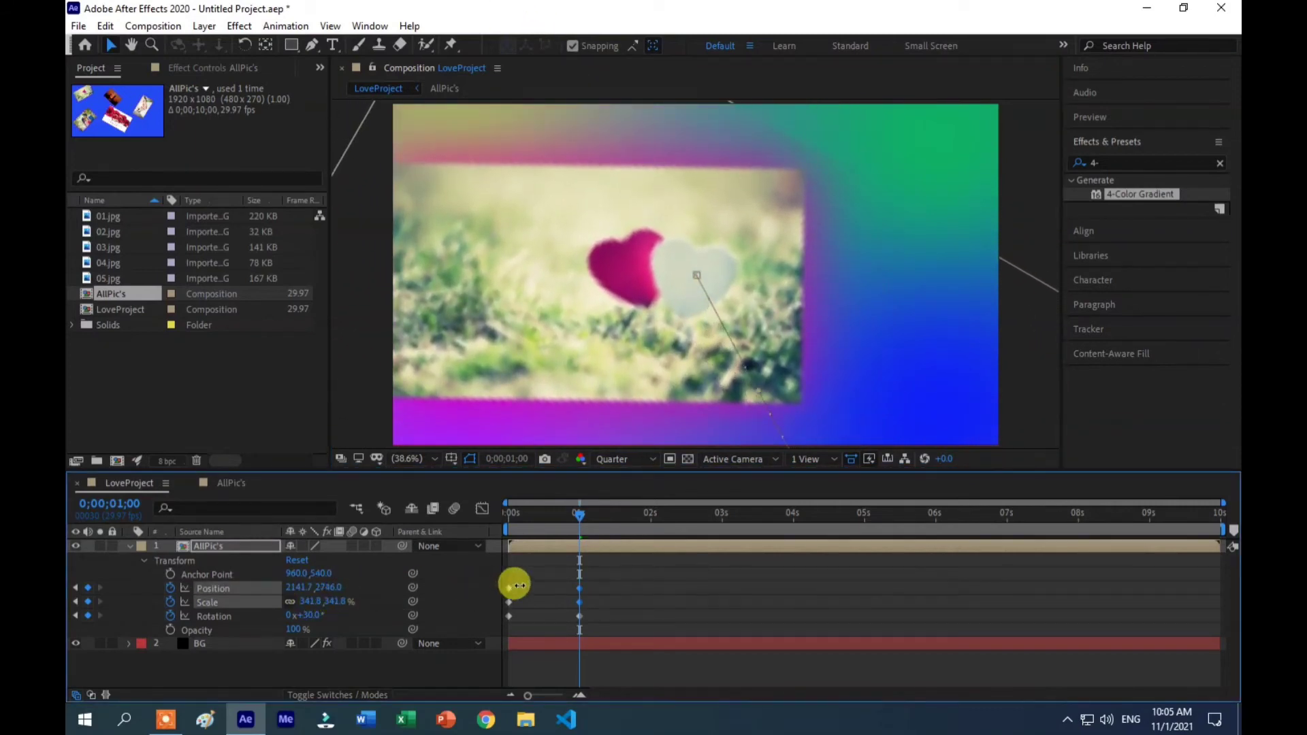
pyautogui.moveTo(292, 588); pyautogui.dragTo(477, 584)
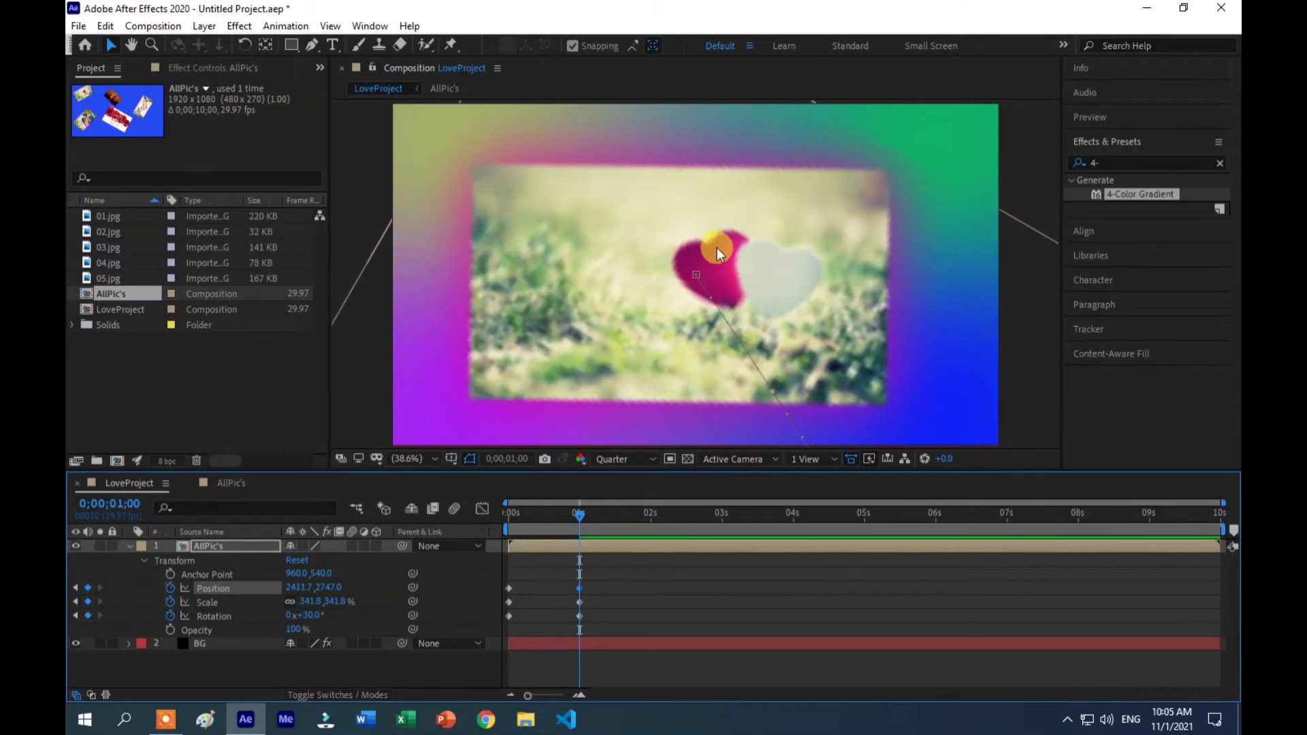
pyautogui.moveTo(579, 518); pyautogui.dragTo(723, 526)
# - Keyframe the heart framing at 2s, then at 3s pan and rotate toward the sunset photo
pyautogui.click(89, 588)
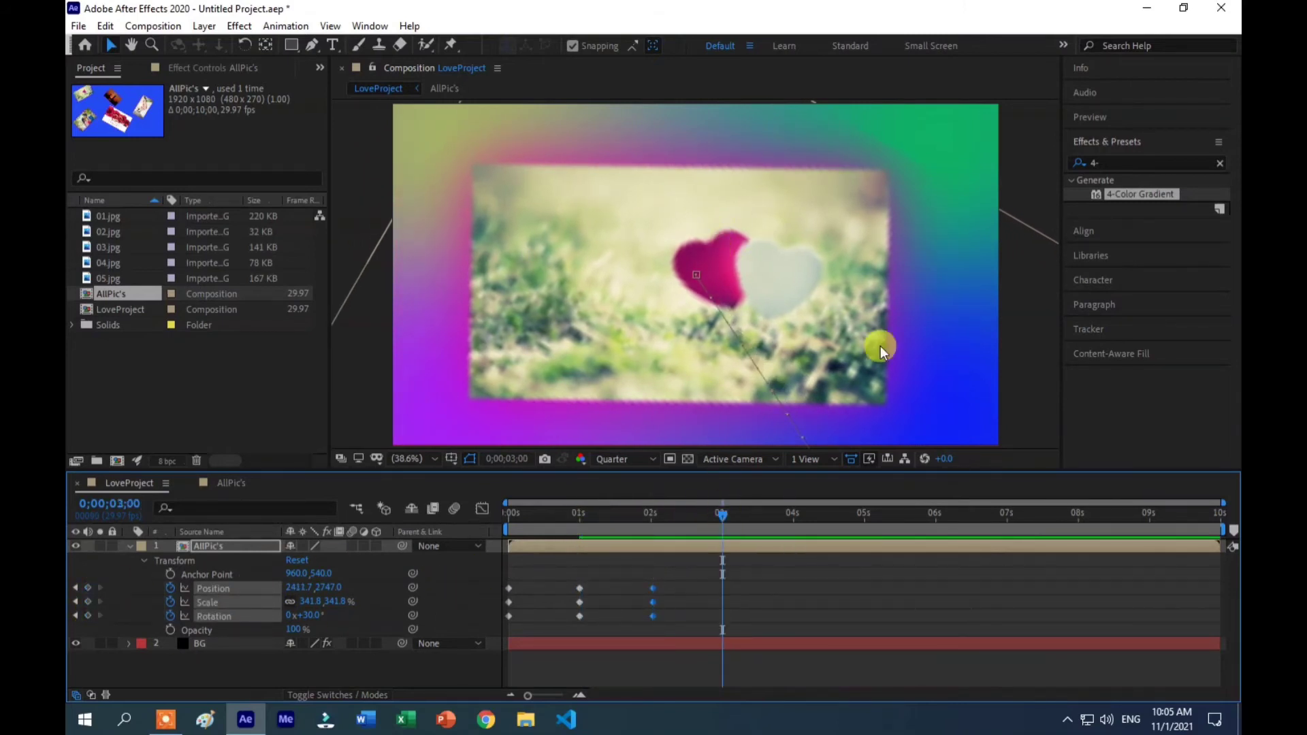
pyautogui.moveTo(876, 347); pyautogui.dragTo(574, 172)
pyautogui.moveTo(783, 288); pyautogui.dragTo(619, 207)
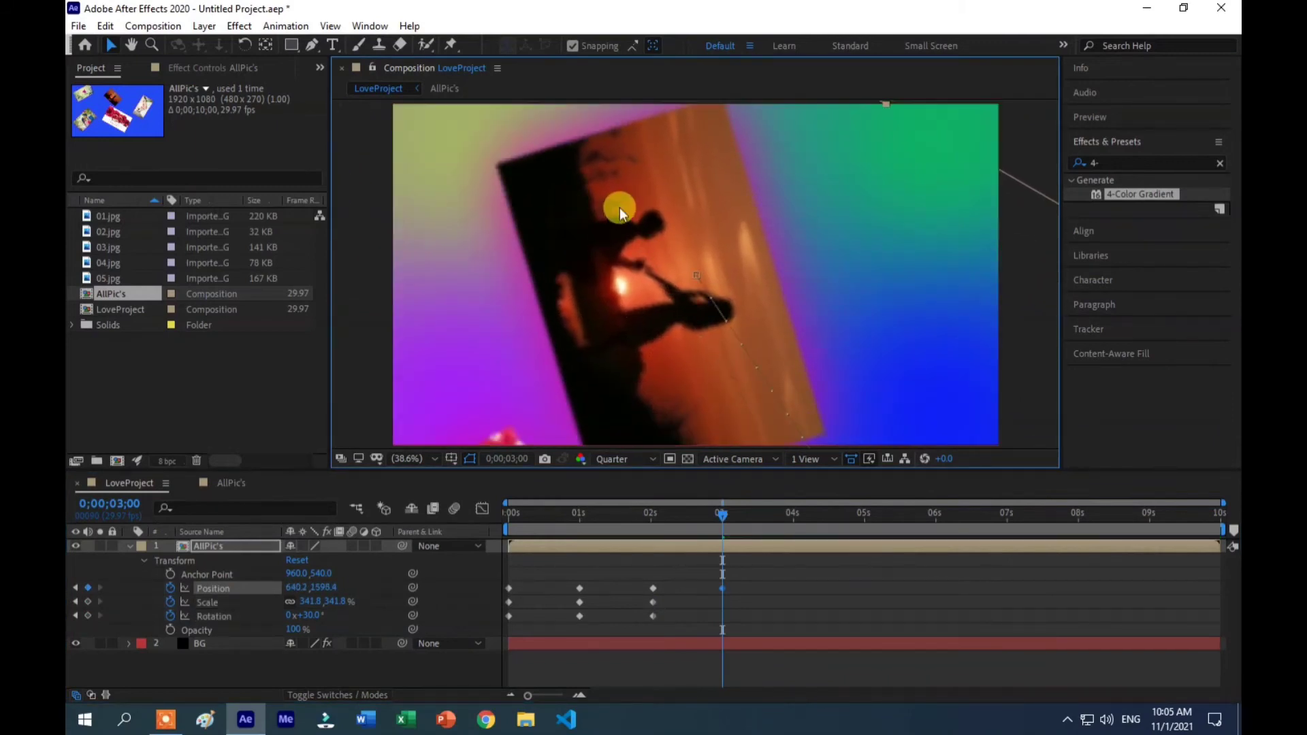
pyautogui.moveTo(310, 616); pyautogui.dragTo(257, 618)
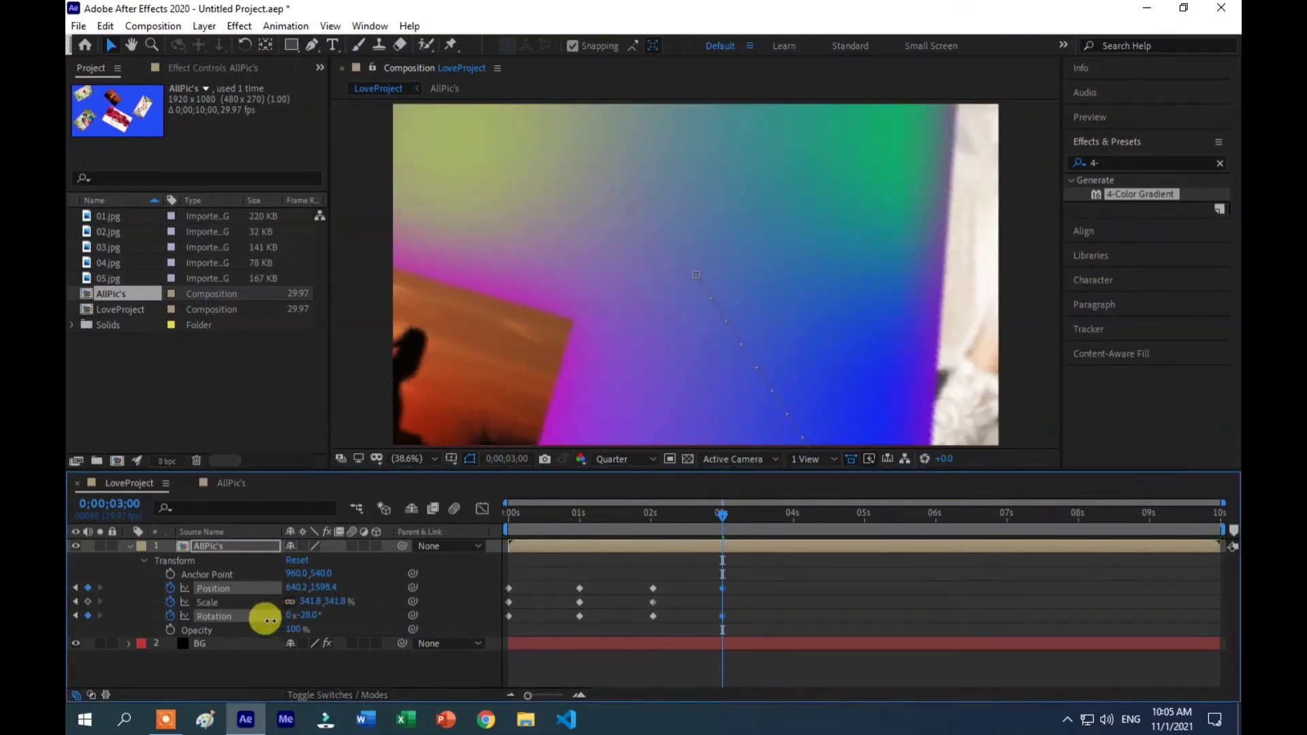
# - Frame the sunset silhouette photo at 417.8% scale and -42° rotation
pyautogui.moveTo(517, 351)
pyautogui.mouseDown()
pyautogui.moveTo(692, 272)
pyautogui.moveTo(913, 146)
pyautogui.mouseUp()
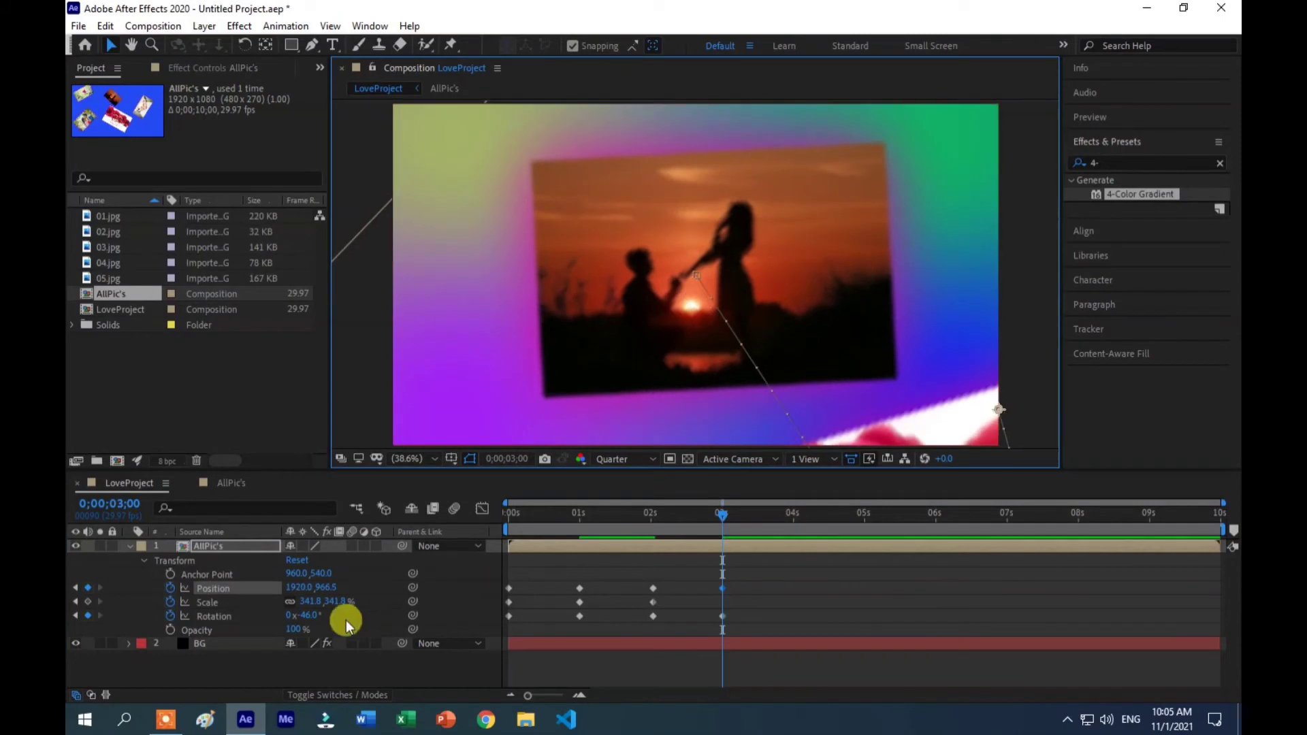
pyautogui.moveTo(345, 619); pyautogui.dragTo(316, 616)
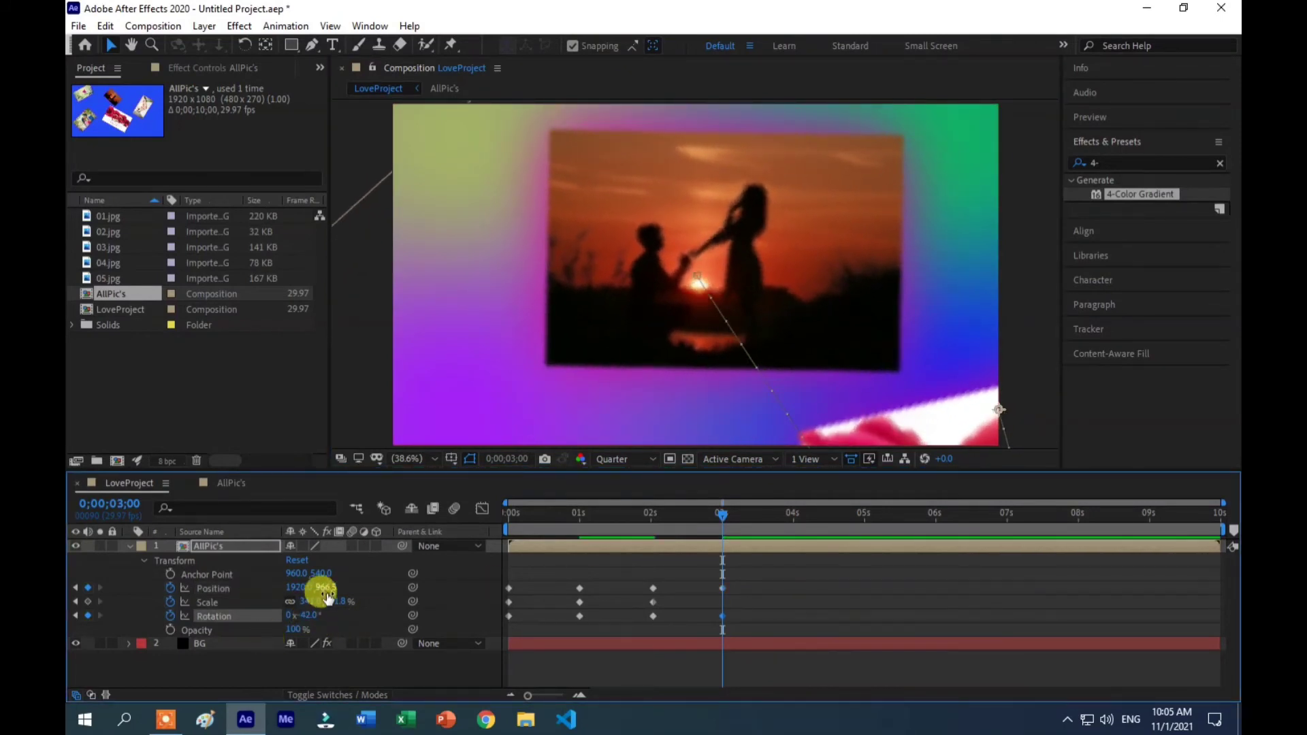
pyautogui.moveTo(760, 275); pyautogui.dragTo(742, 293)
pyautogui.moveTo(313, 602)
pyautogui.mouseDown()
pyautogui.moveTo(430, 599)
pyautogui.moveTo(414, 598)
pyautogui.mouseUp()
pyautogui.moveTo(666, 227); pyautogui.dragTo(682, 210)
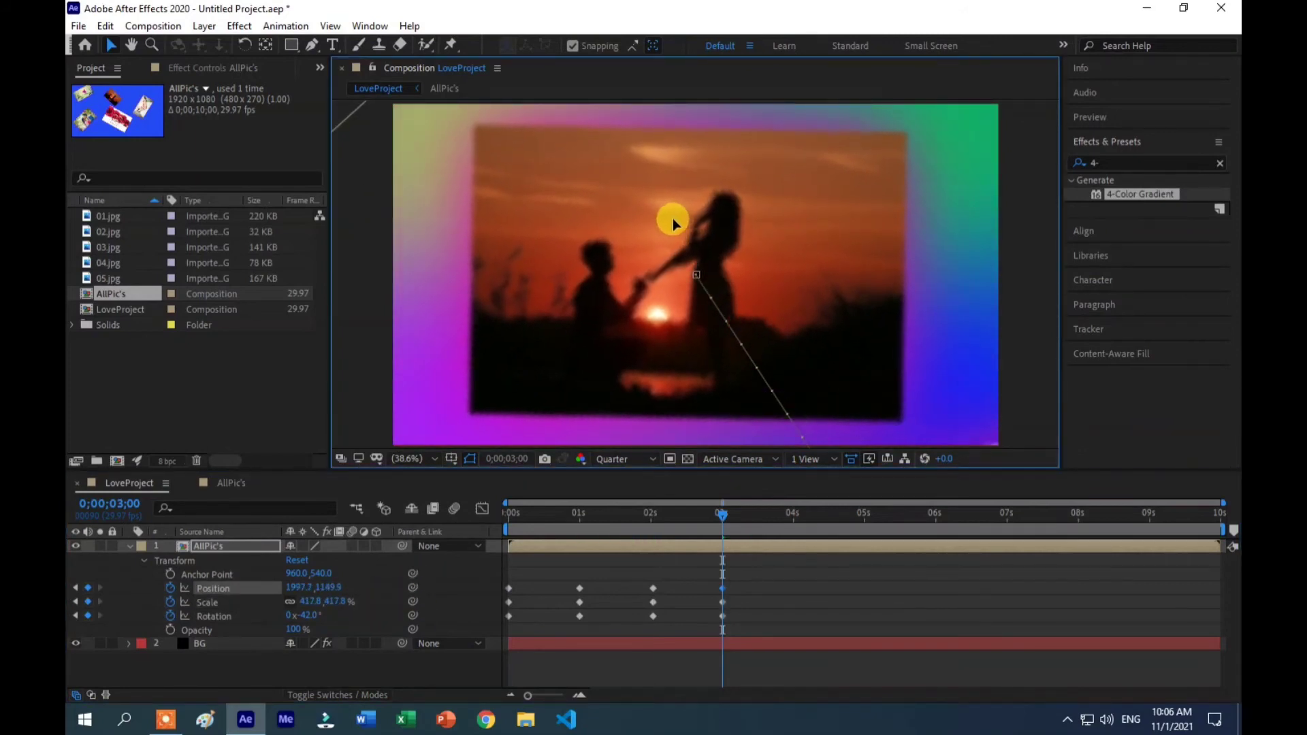
# - Hold the sunset framing with position, scale and rotation keyframes at 4s
pyautogui.moveTo(723, 516); pyautogui.dragTo(860, 524)
pyautogui.click(87, 587)
pyautogui.click(88, 602)
pyautogui.click(89, 616)
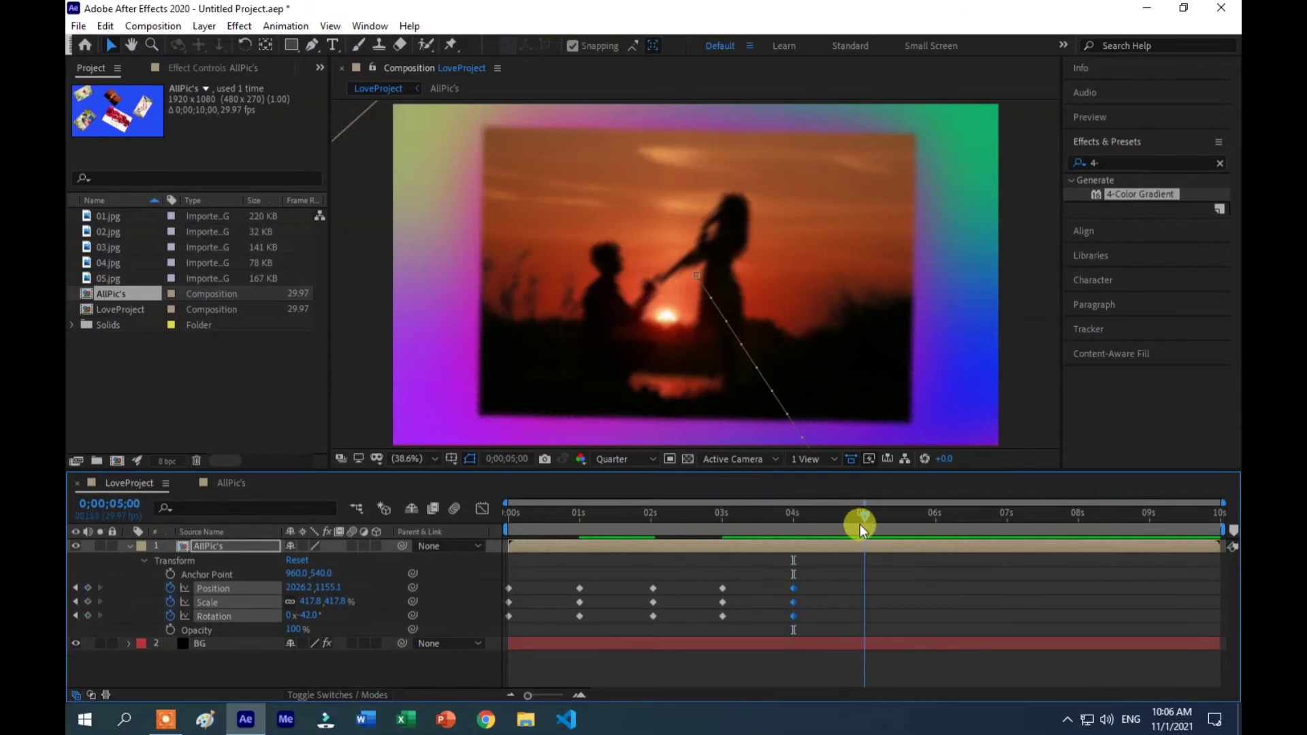
# - At 5s, pan to the heart-hands photo and rotate the layer to 60°
pyautogui.moveTo(833, 282)
pyautogui.mouseDown()
pyautogui.moveTo(612, 209)
pyautogui.moveTo(988, 395)
pyautogui.moveTo(881, 312)
pyautogui.mouseUp()
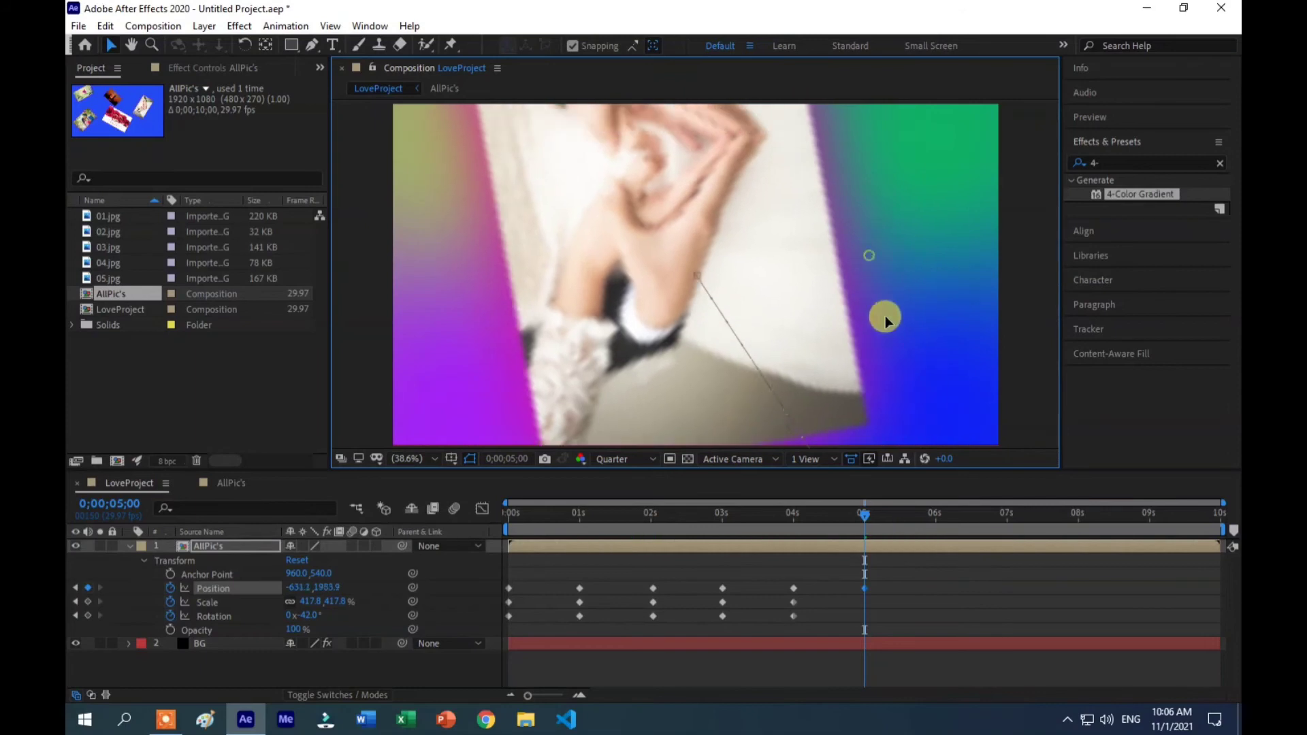
pyautogui.moveTo(307, 617); pyautogui.dragTo(308, 616)
pyautogui.moveTo(553, 395); pyautogui.dragTo(539, 303)
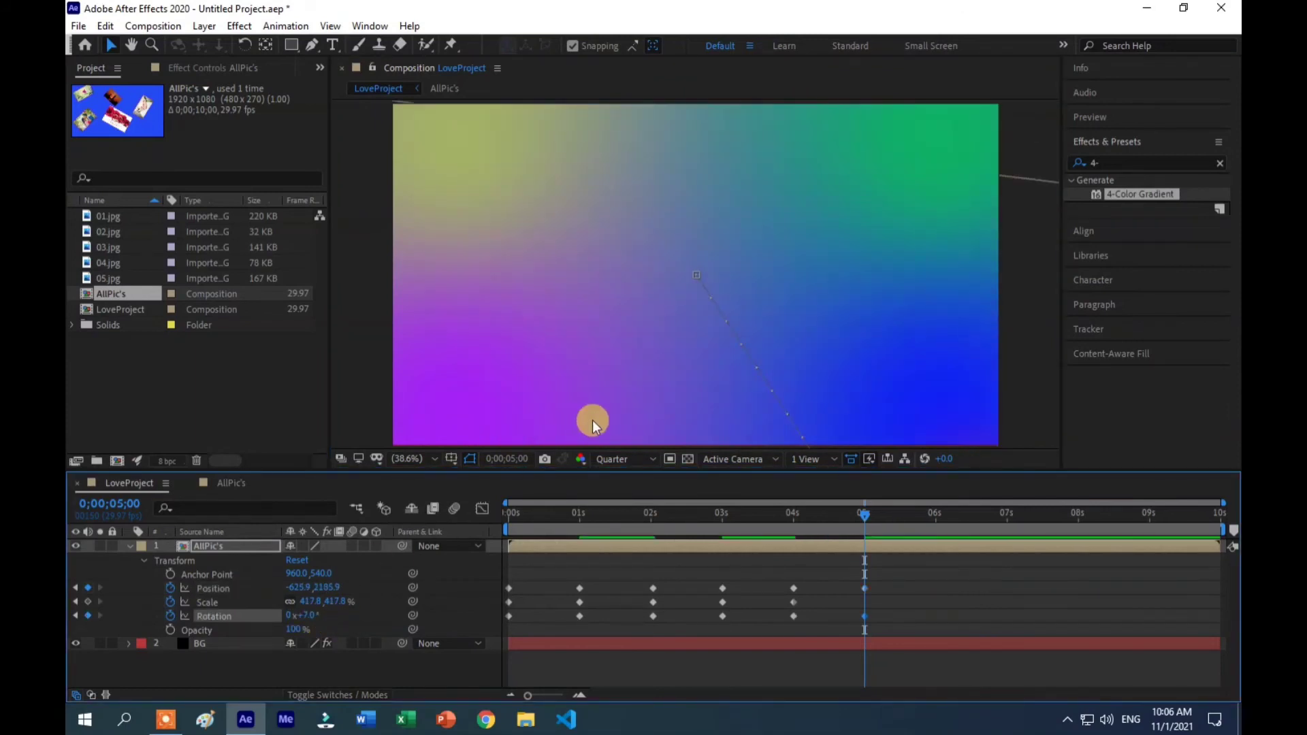
pyautogui.moveTo(321, 587); pyautogui.dragTo(373, 587)
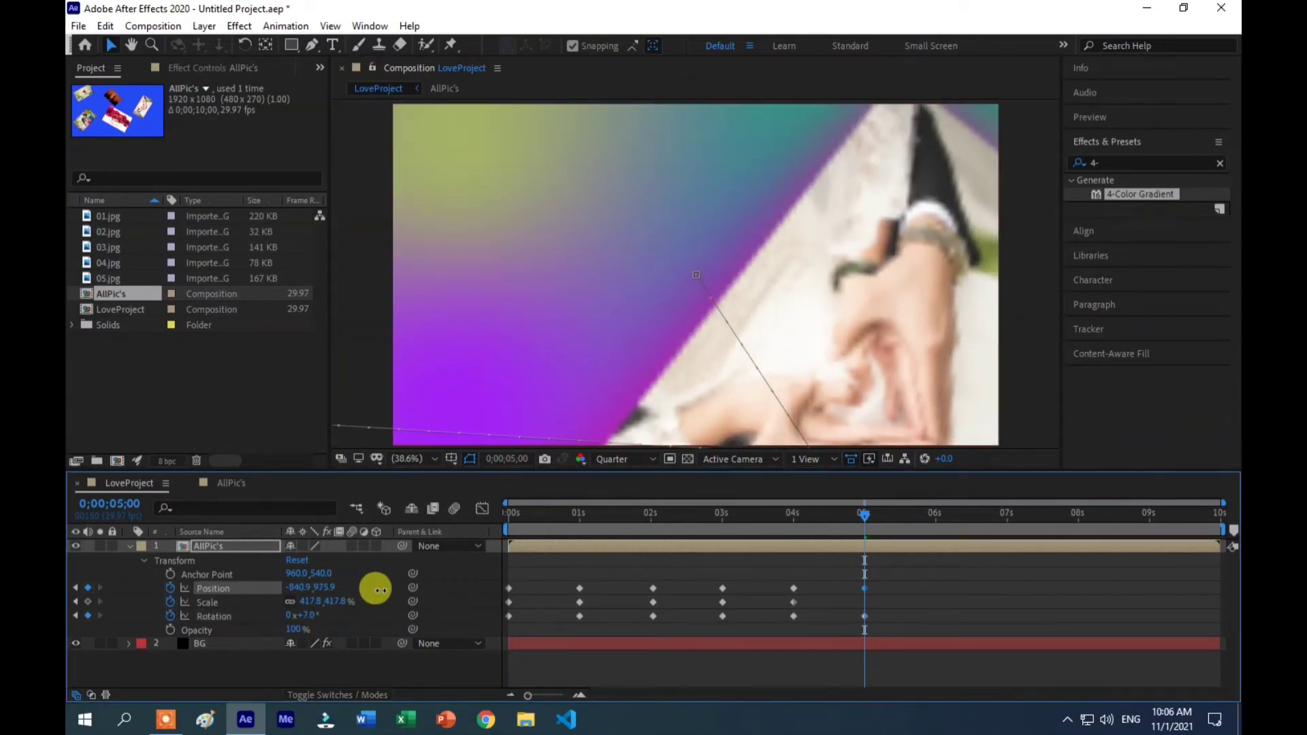
pyautogui.moveTo(292, 617); pyautogui.dragTo(321, 607)
pyautogui.moveTo(554, 432)
pyautogui.mouseDown()
pyautogui.moveTo(625, 388)
pyautogui.moveTo(640, 268)
pyautogui.moveTo(689, 151)
pyautogui.mouseUp()
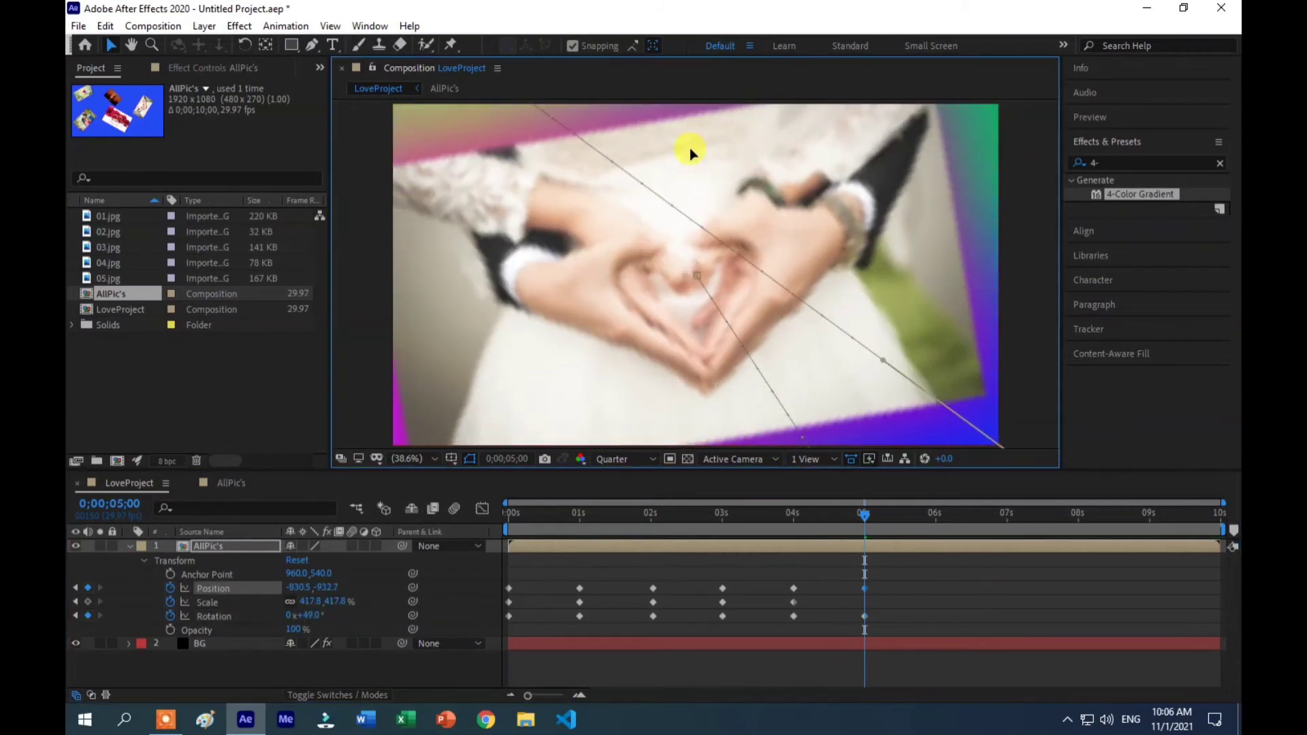
pyautogui.moveTo(326, 617); pyautogui.dragTo(330, 619)
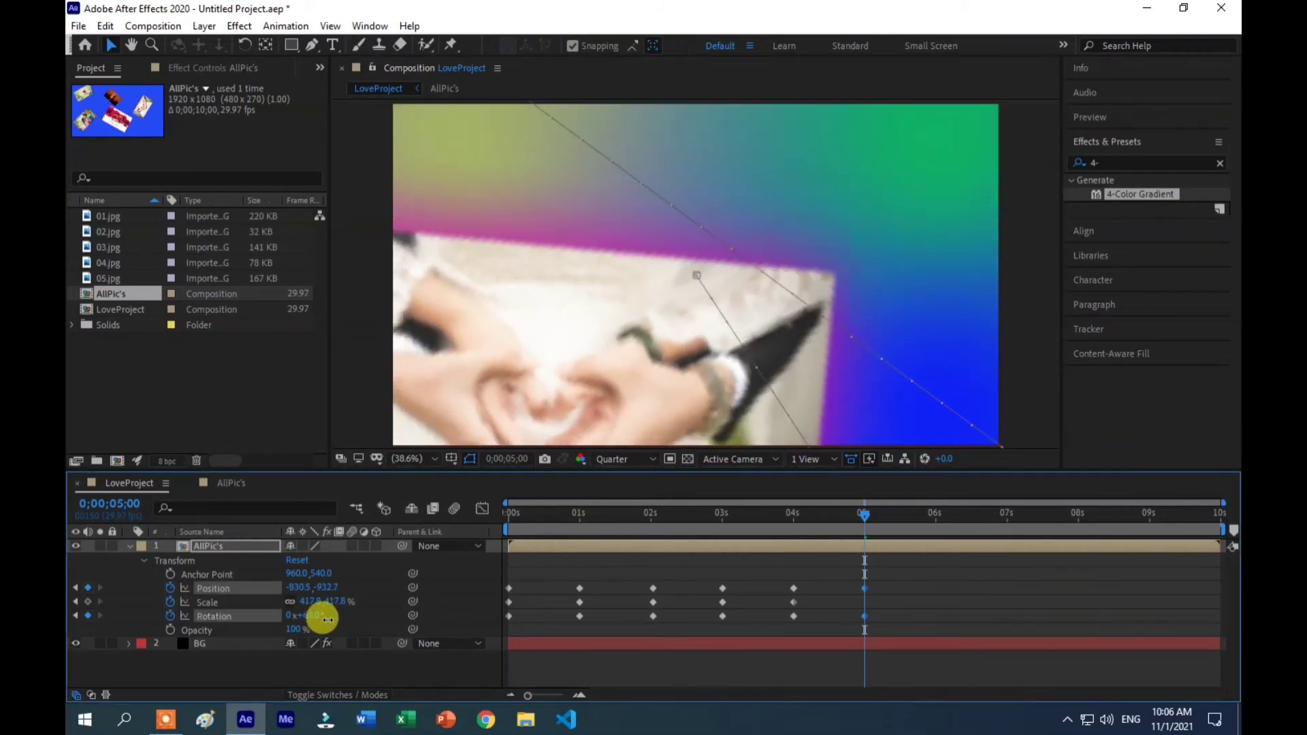
# - Shrink the layer to 353.8% and centre the heart-hands photo in frame
pyautogui.moveTo(570, 363); pyautogui.dragTo(660, 267)
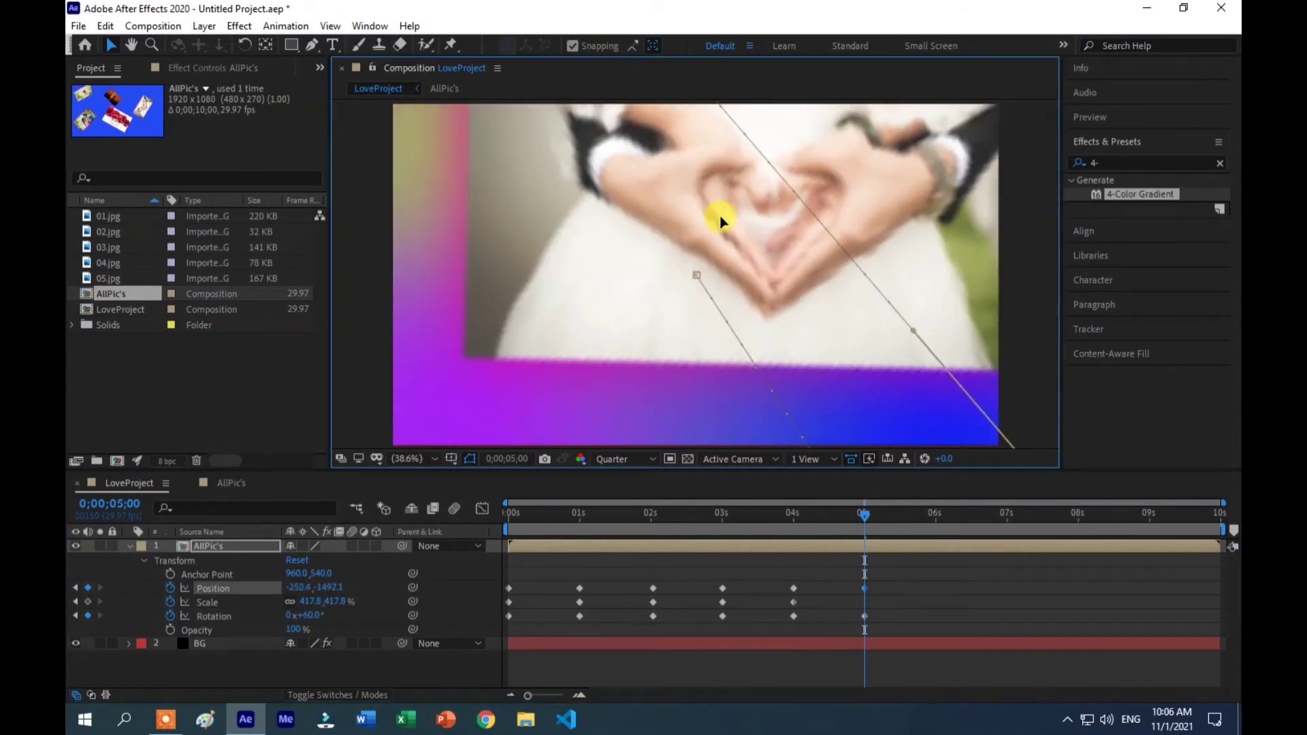
pyautogui.moveTo(314, 602); pyautogui.dragTo(278, 599)
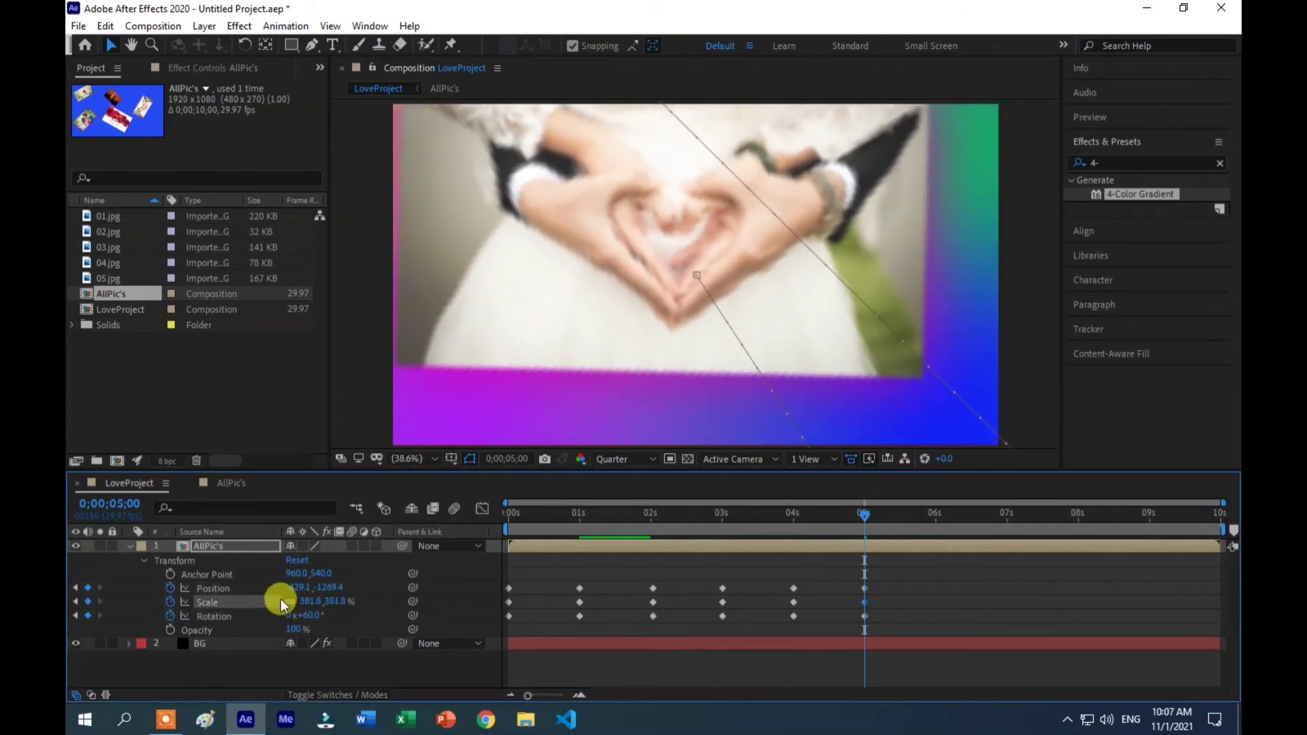
pyautogui.moveTo(610, 292); pyautogui.dragTo(640, 334)
pyautogui.moveTo(312, 608); pyautogui.dragTo(292, 598)
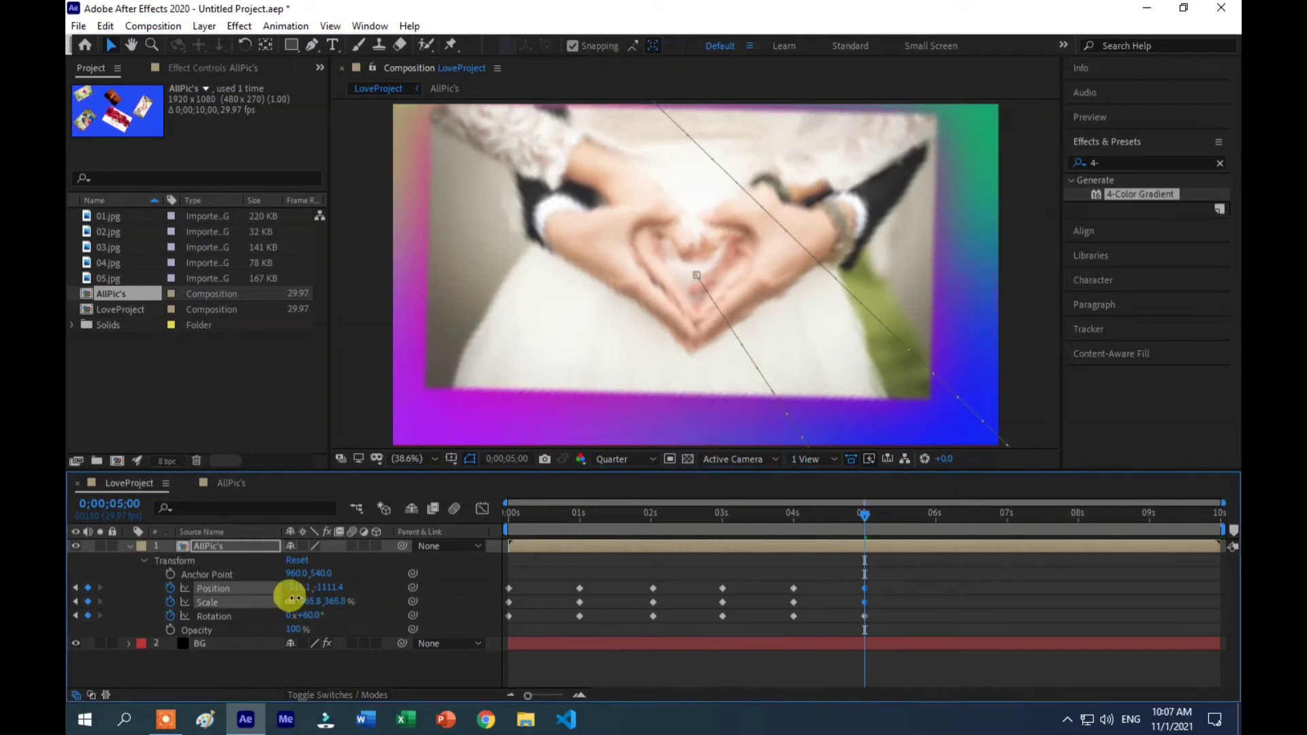
pyautogui.moveTo(619, 161); pyautogui.dragTo(628, 201)
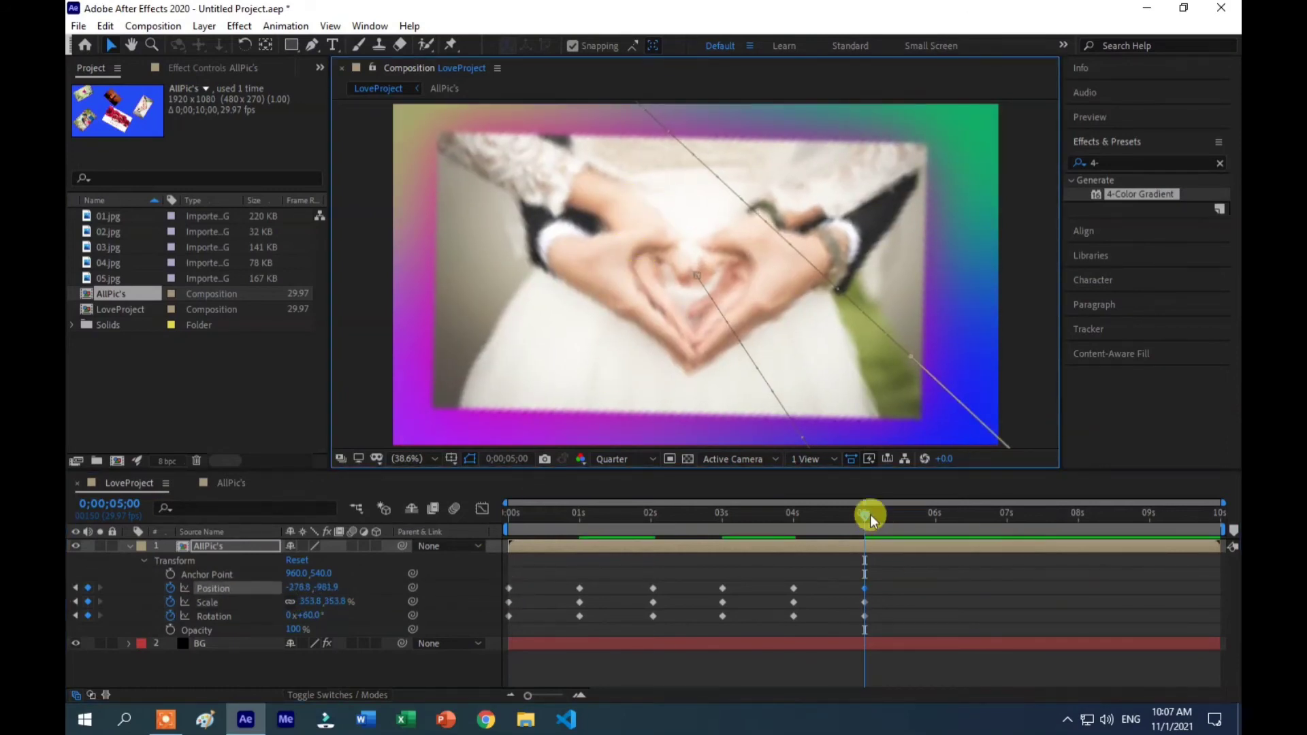
pyautogui.moveTo(866, 515); pyautogui.dragTo(936, 515)
# - Add position and scale keyframes at 6s and pan the photos, undoing a stray background move
pyautogui.click(87, 587)
pyautogui.click(88, 602)
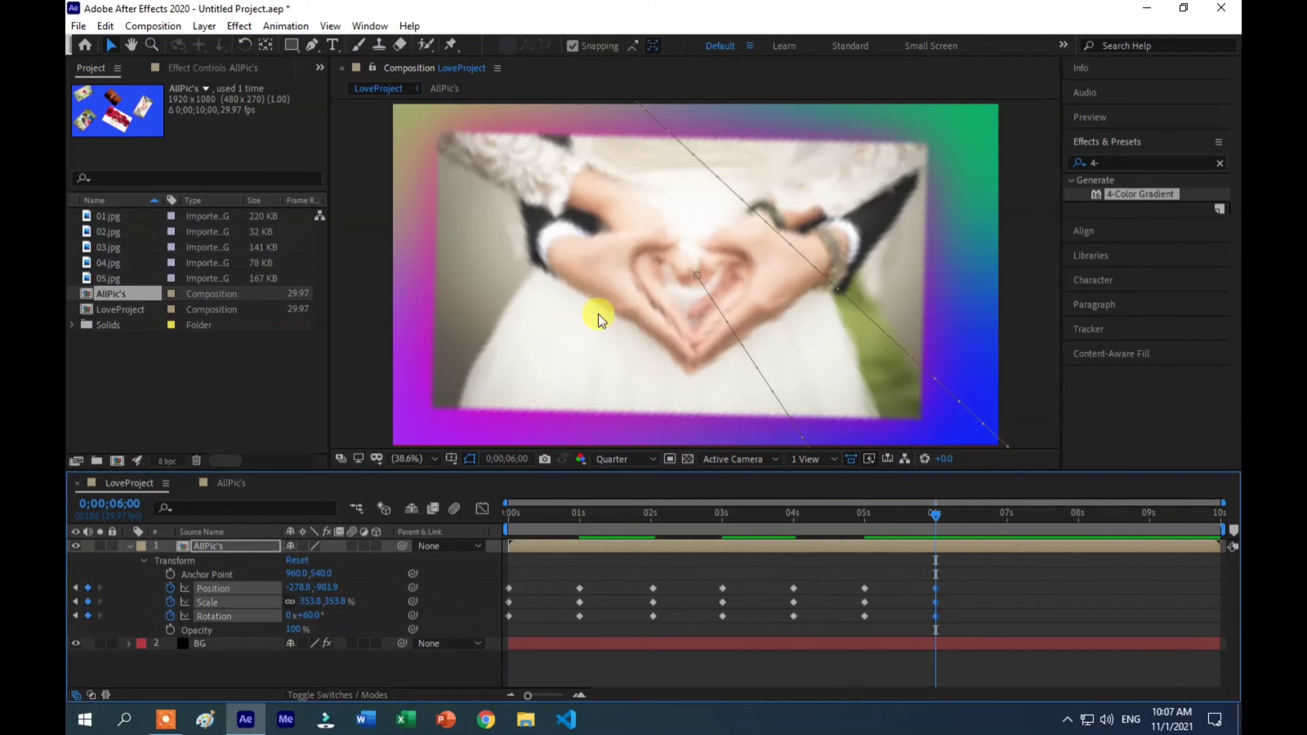
pyautogui.moveTo(599, 313); pyautogui.dragTo(1022, 286)
pyautogui.click(654, 293)
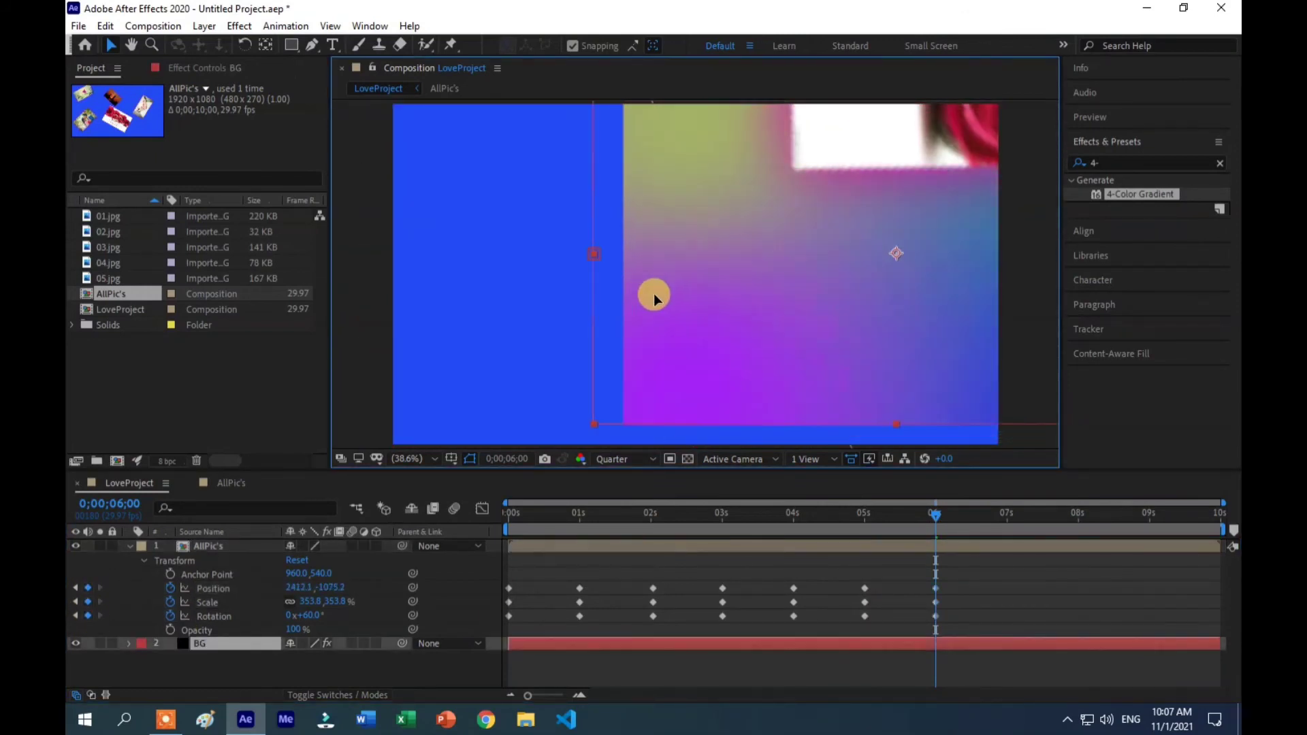
pyautogui.moveTo(654, 293); pyautogui.dragTo(532, 287)
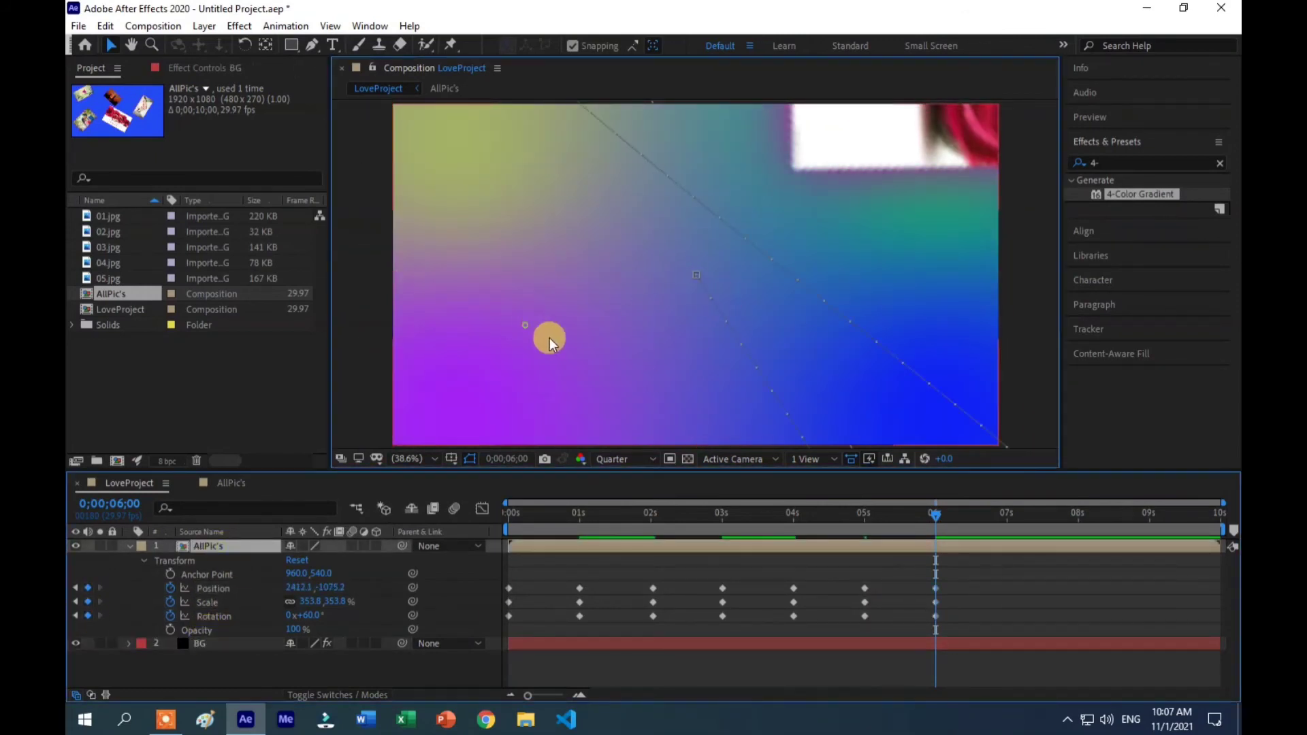
pyautogui.moveTo(546, 336); pyautogui.dragTo(630, 316)
pyautogui.hotkey('ctrl', 'z')
# - Pan the photo layer down toward the kissing-couple photo and fit the viewer
pyautogui.scroll(-3, 712, 317)
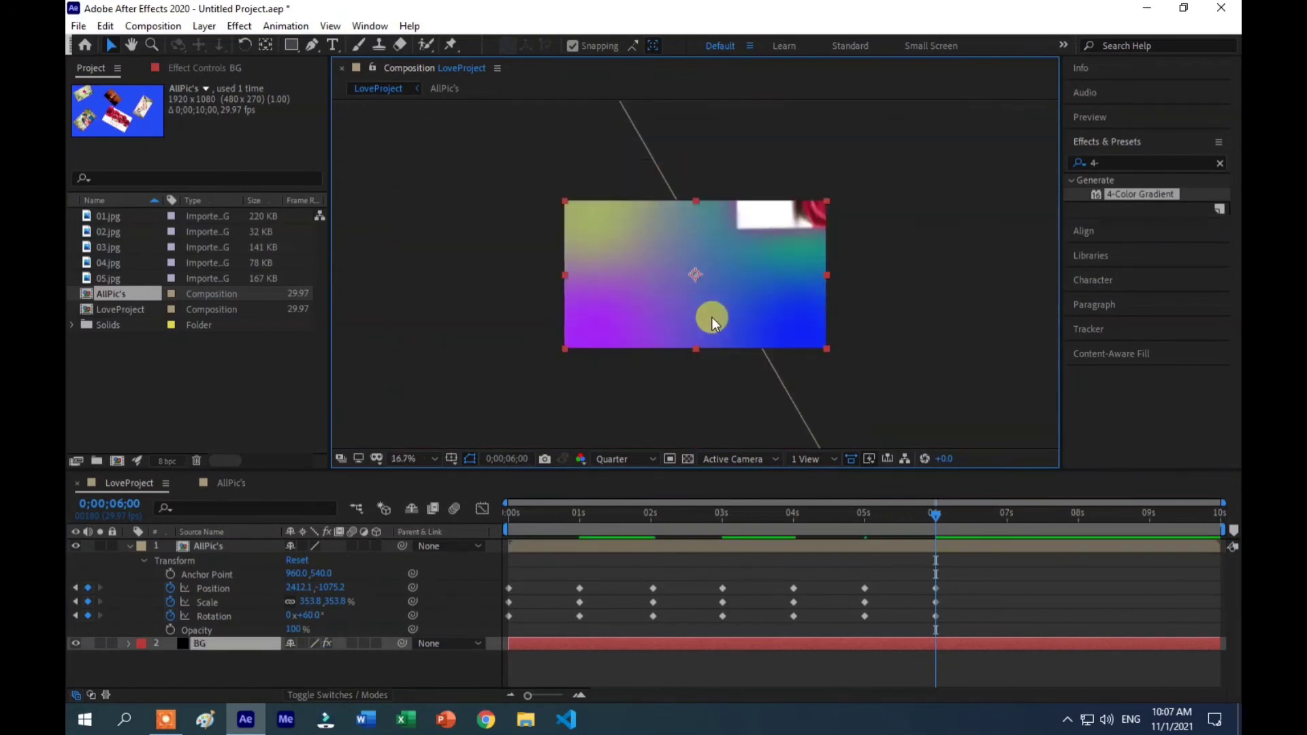
pyautogui.scroll(-2, 712, 317)
pyautogui.moveTo(930, 206); pyautogui.dragTo(902, 422)
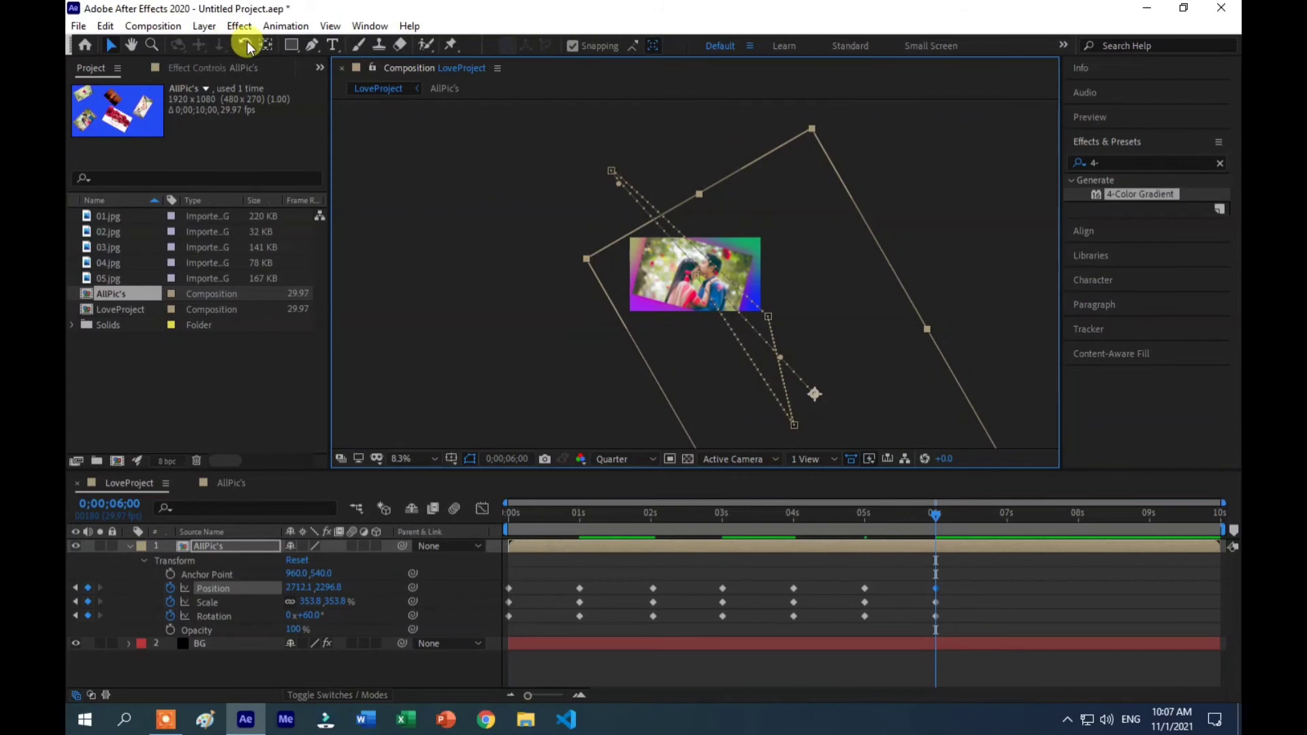
pyautogui.click(413, 459)
pyautogui.click(436, 198)
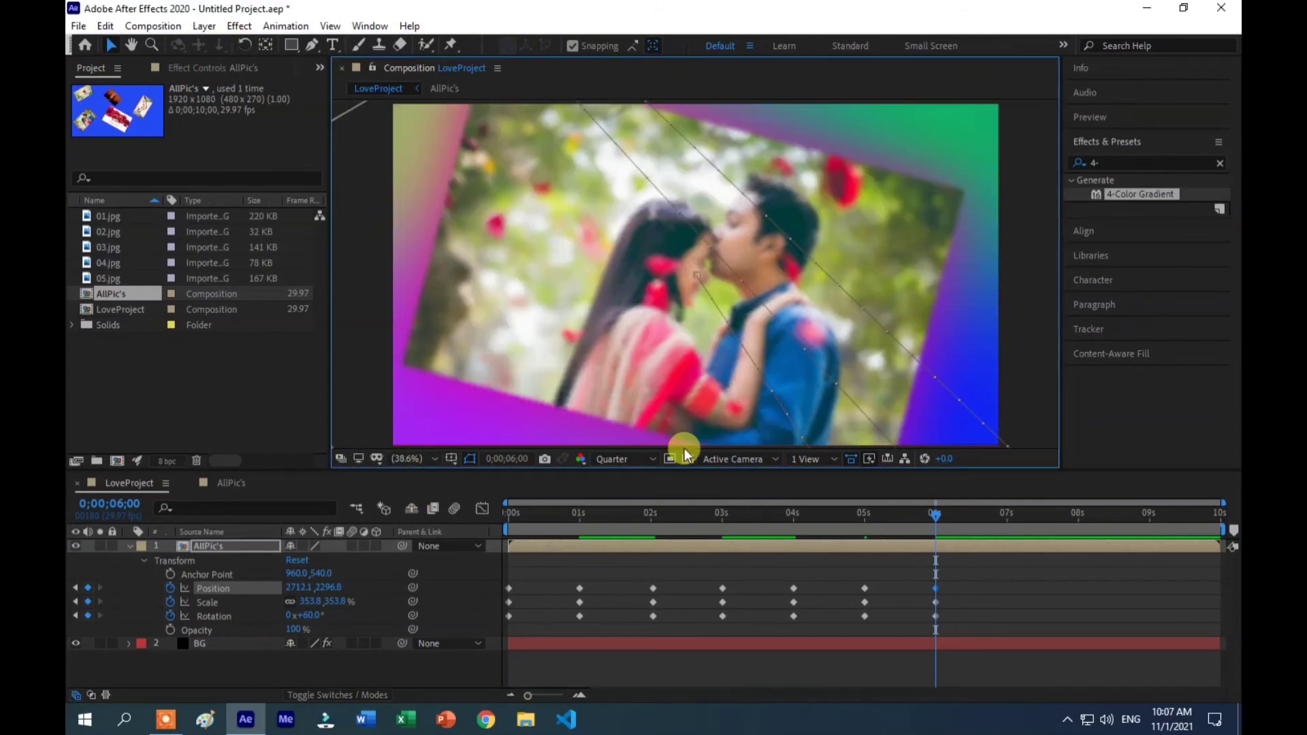
# - Scale the layer to 305.8%, rotate it to 46°, and centre the couple photo
pyautogui.moveTo(622, 341); pyautogui.dragTo(613, 348)
pyautogui.moveTo(311, 609); pyautogui.dragTo(283, 599)
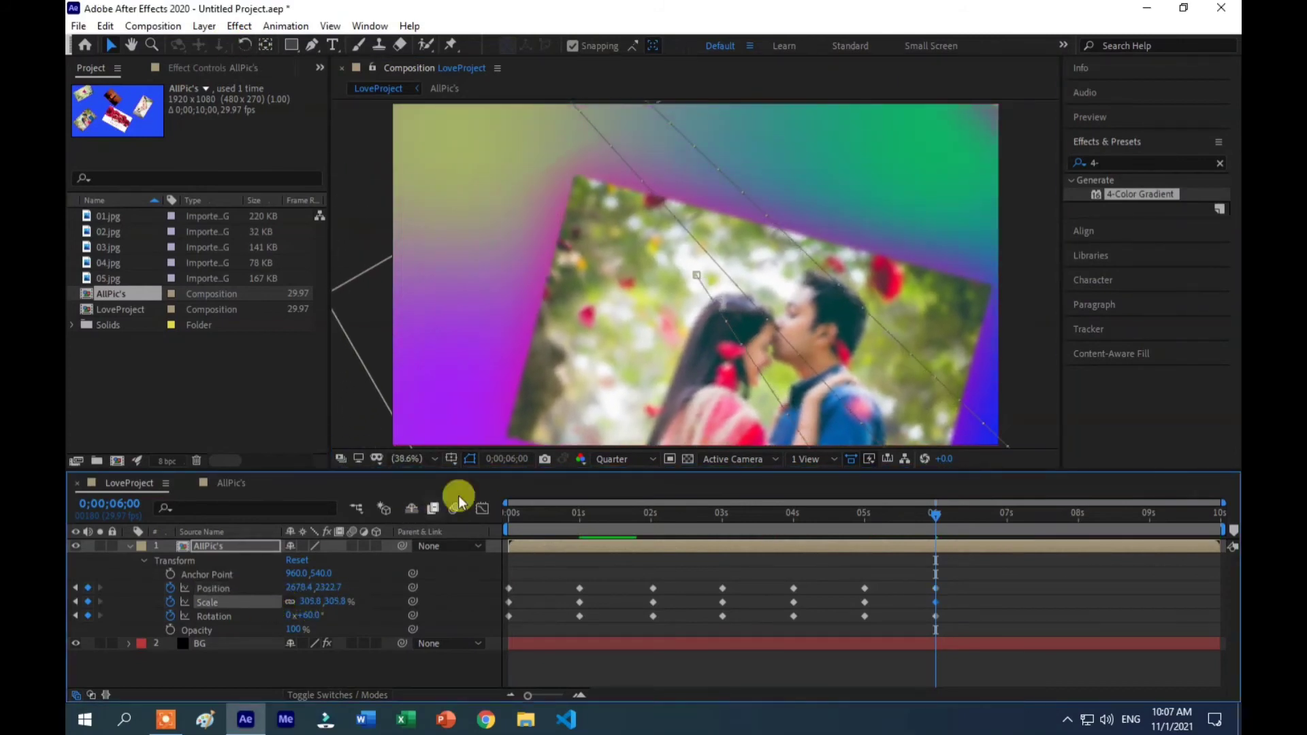
pyautogui.moveTo(583, 313); pyautogui.dragTo(574, 305)
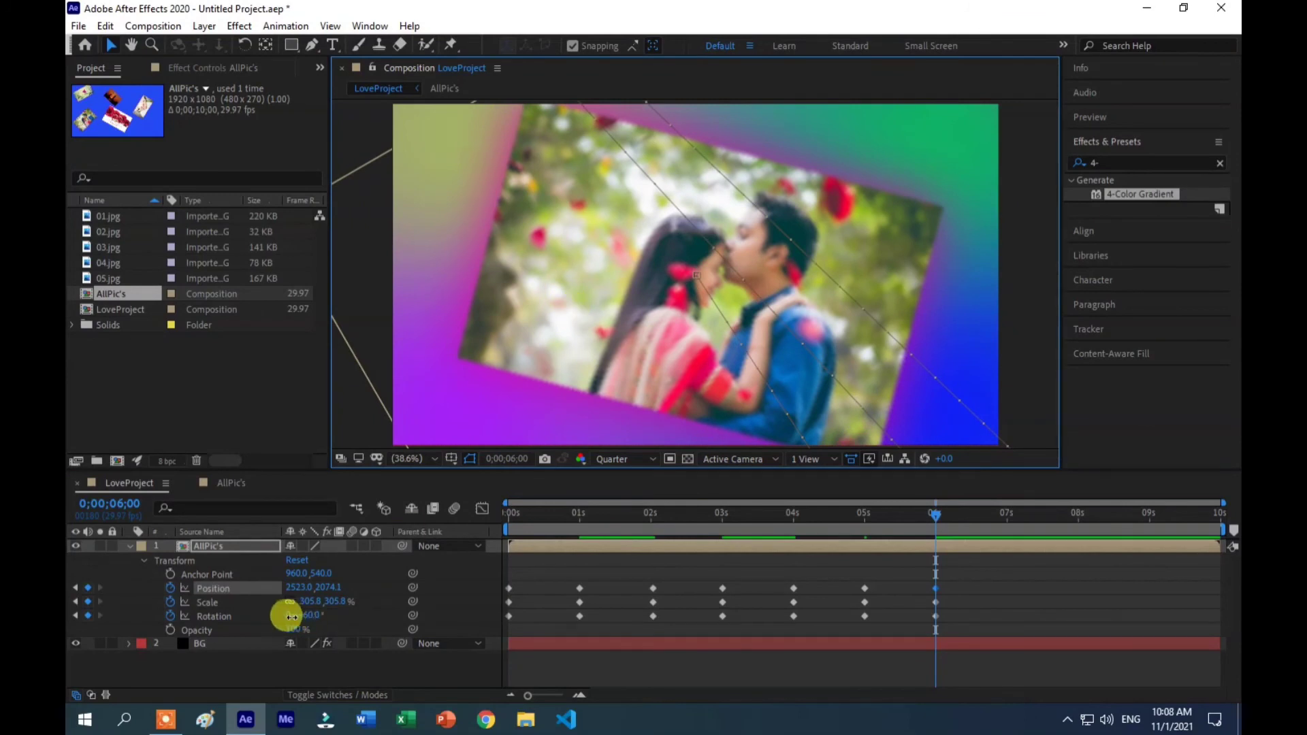
pyautogui.moveTo(291, 616); pyautogui.dragTo(292, 615)
pyautogui.moveTo(542, 375); pyautogui.dragTo(640, 244)
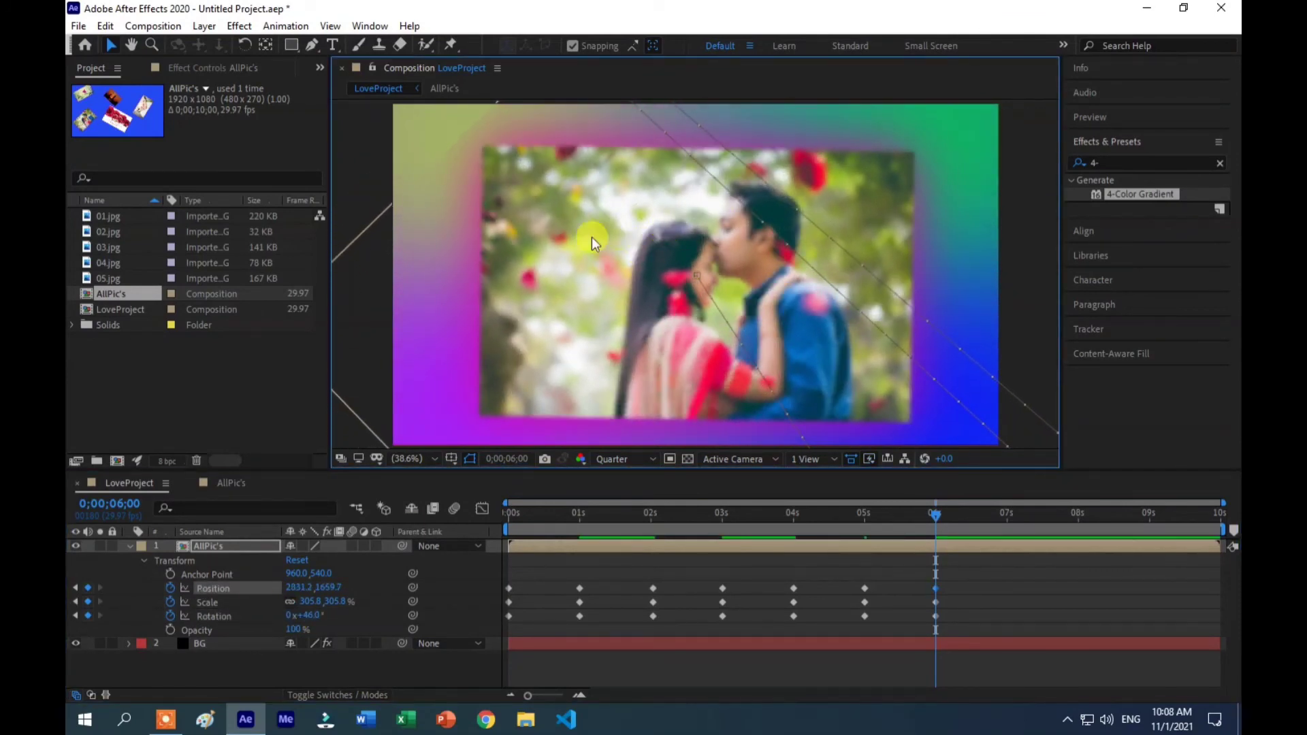
pyautogui.moveTo(935, 516); pyautogui.dragTo(1077, 529)
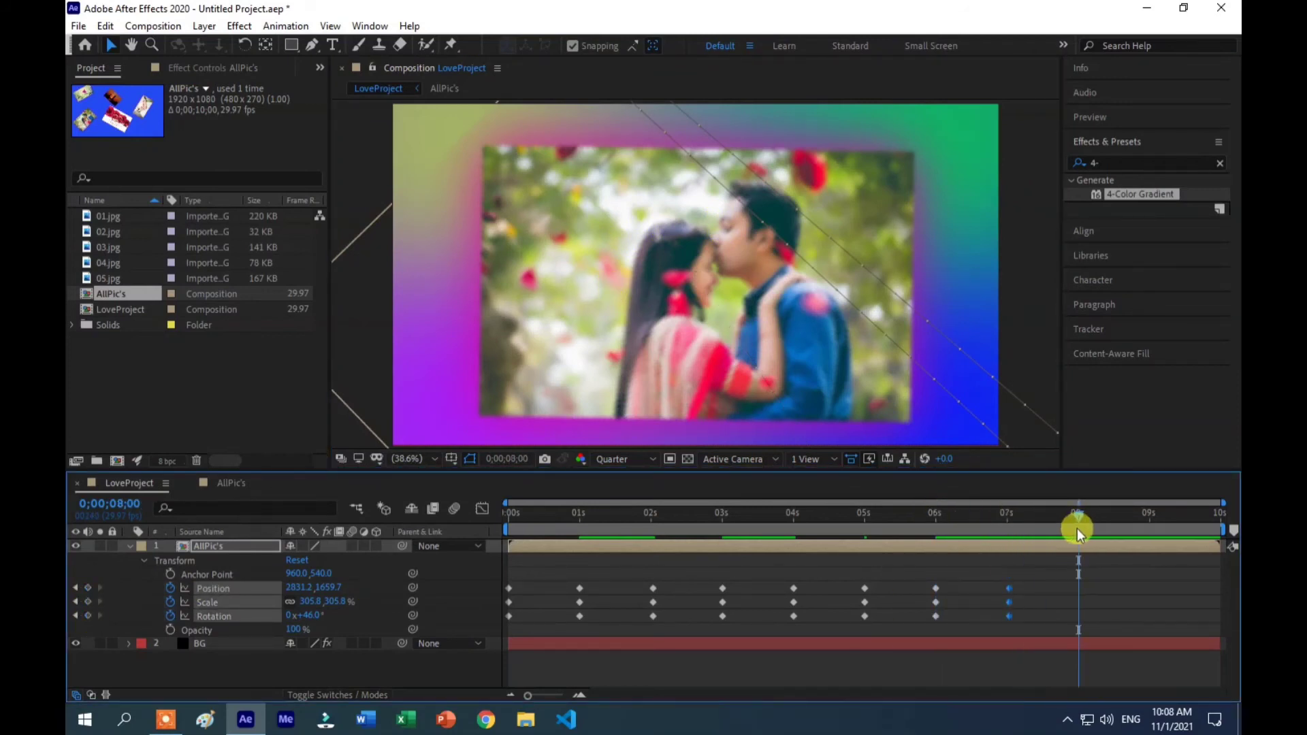
# - At 8s, pan to the rose-and-rings card and rotate the layer to -29°
pyautogui.moveTo(950, 256)
pyautogui.mouseDown()
pyautogui.moveTo(489, 441)
pyautogui.moveTo(608, 267)
pyautogui.mouseUp()
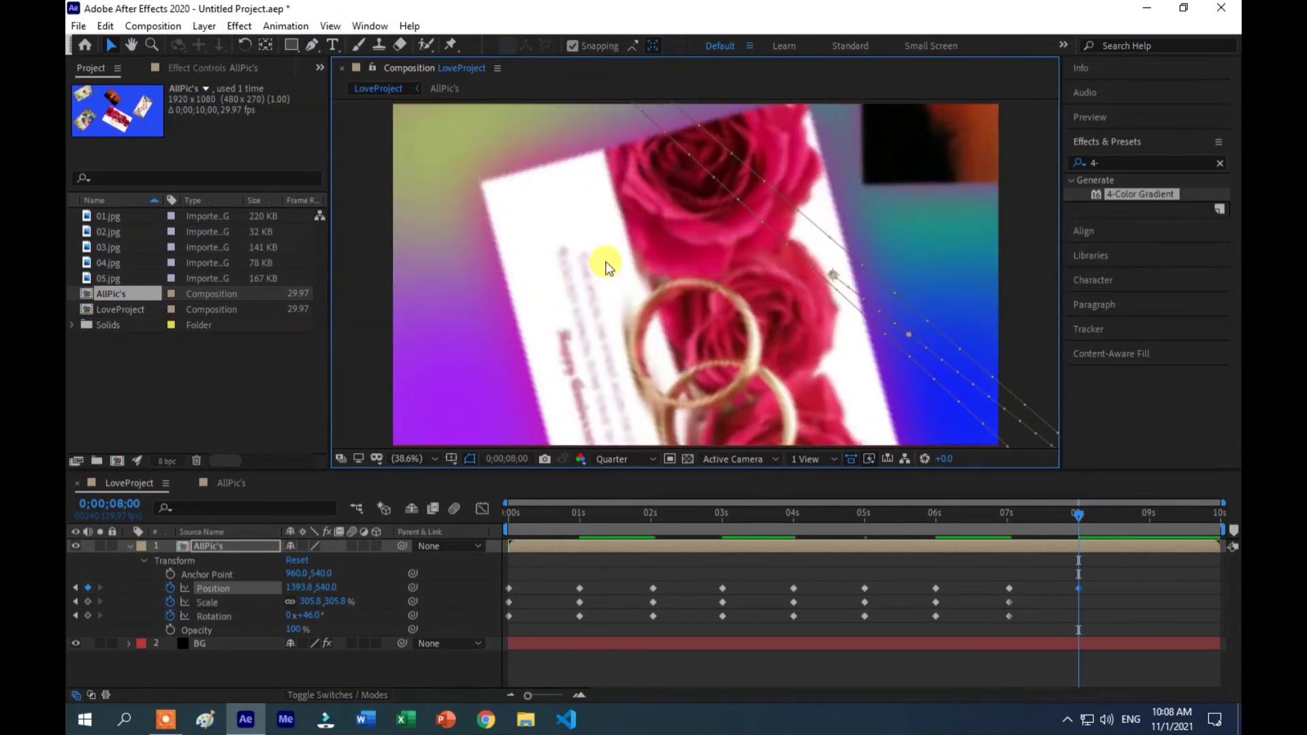
pyautogui.moveTo(657, 339); pyautogui.dragTo(637, 238)
pyautogui.moveTo(325, 623); pyautogui.dragTo(269, 636)
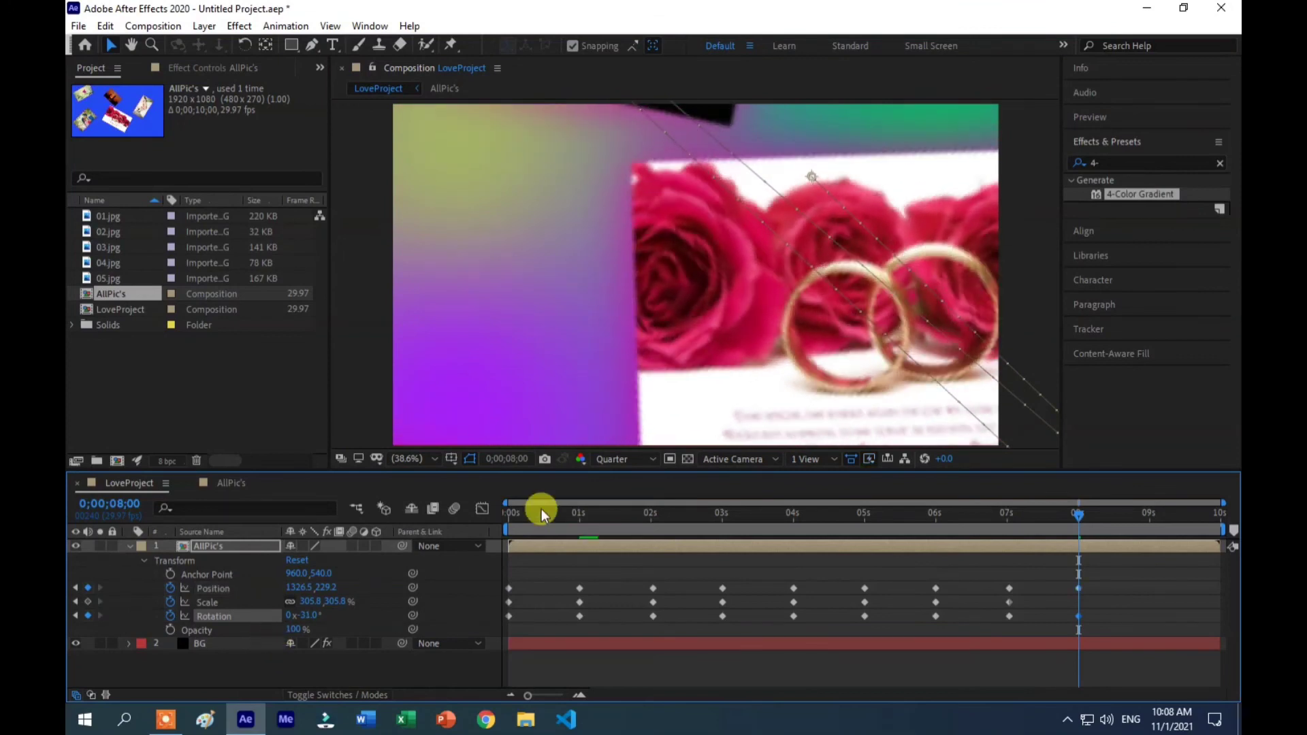
pyautogui.moveTo(768, 325); pyautogui.dragTo(591, 298)
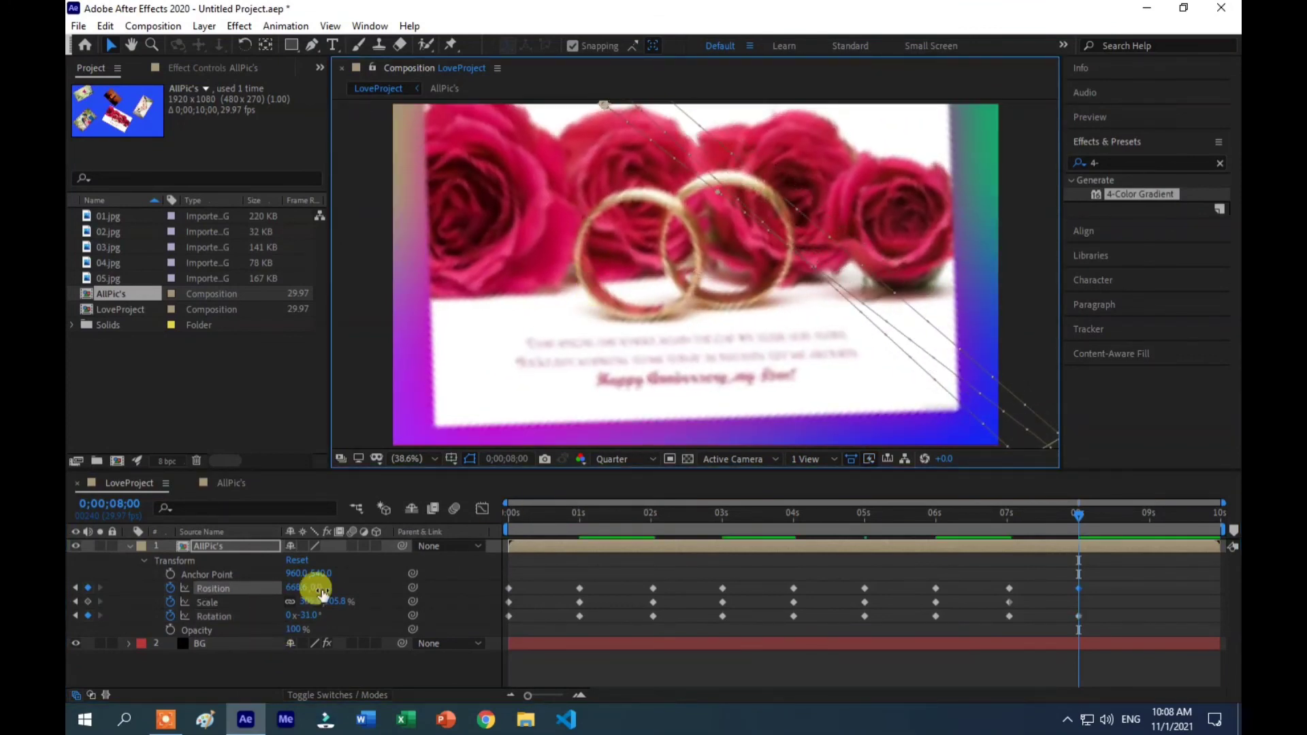
# - Scale the layer to 254.8% and centre the rose card in frame
pyautogui.moveTo(312, 587)
pyautogui.mouseDown()
pyautogui.moveTo(283, 599)
pyautogui.moveTo(312, 616)
pyautogui.mouseUp()
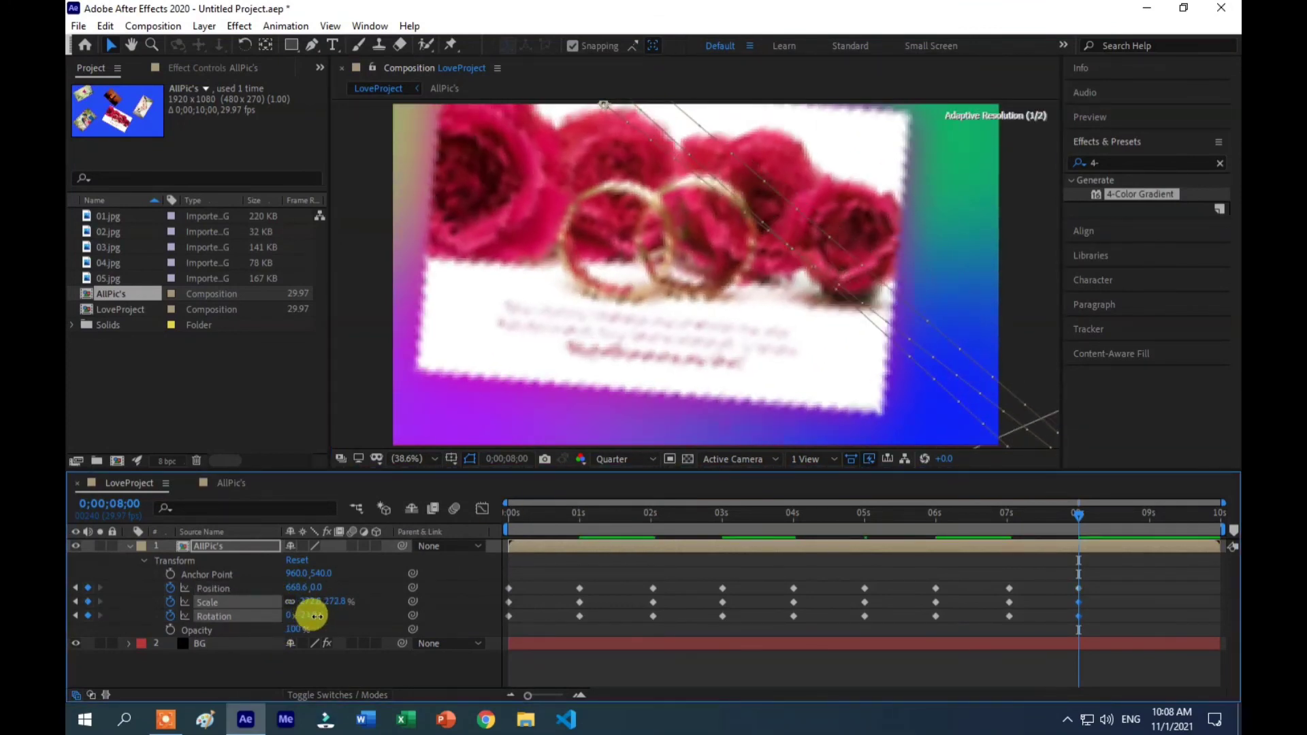
pyautogui.moveTo(680, 292); pyautogui.dragTo(693, 322)
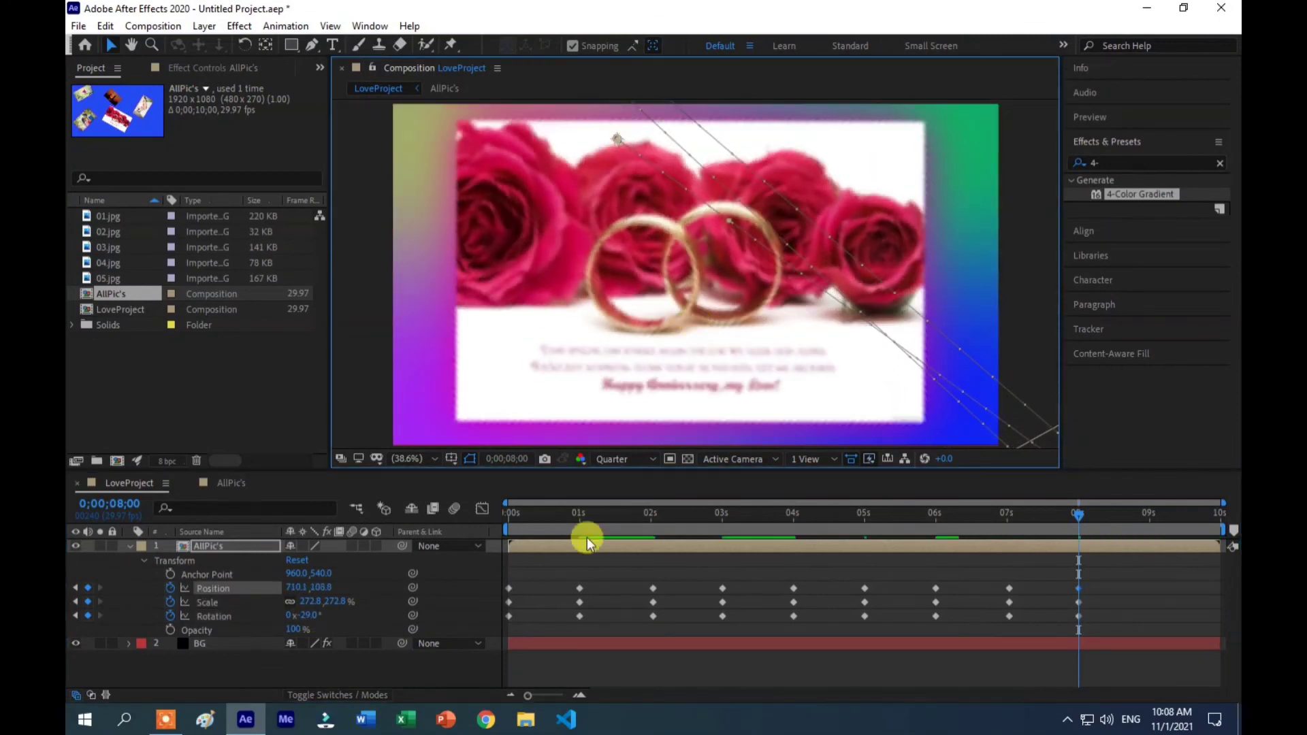
pyautogui.moveTo(304, 599); pyautogui.dragTo(300, 595)
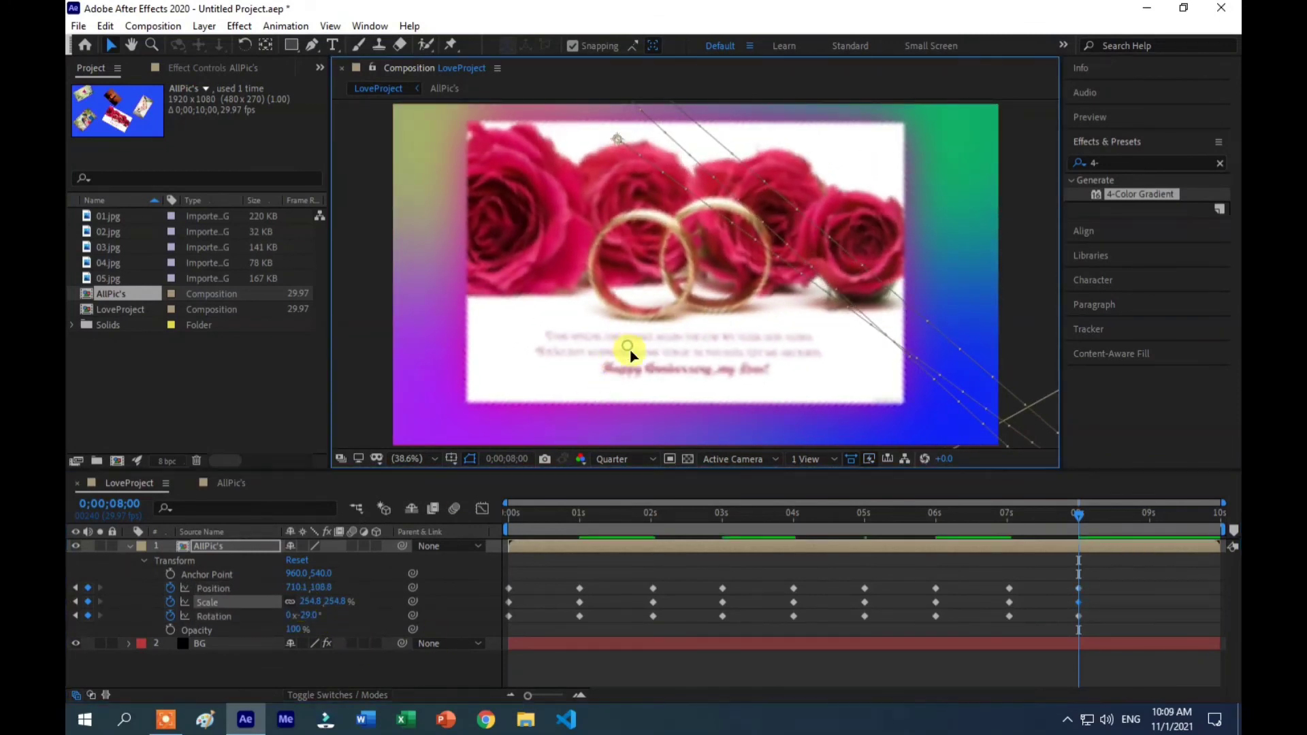
pyautogui.moveTo(633, 348); pyautogui.dragTo(640, 354)
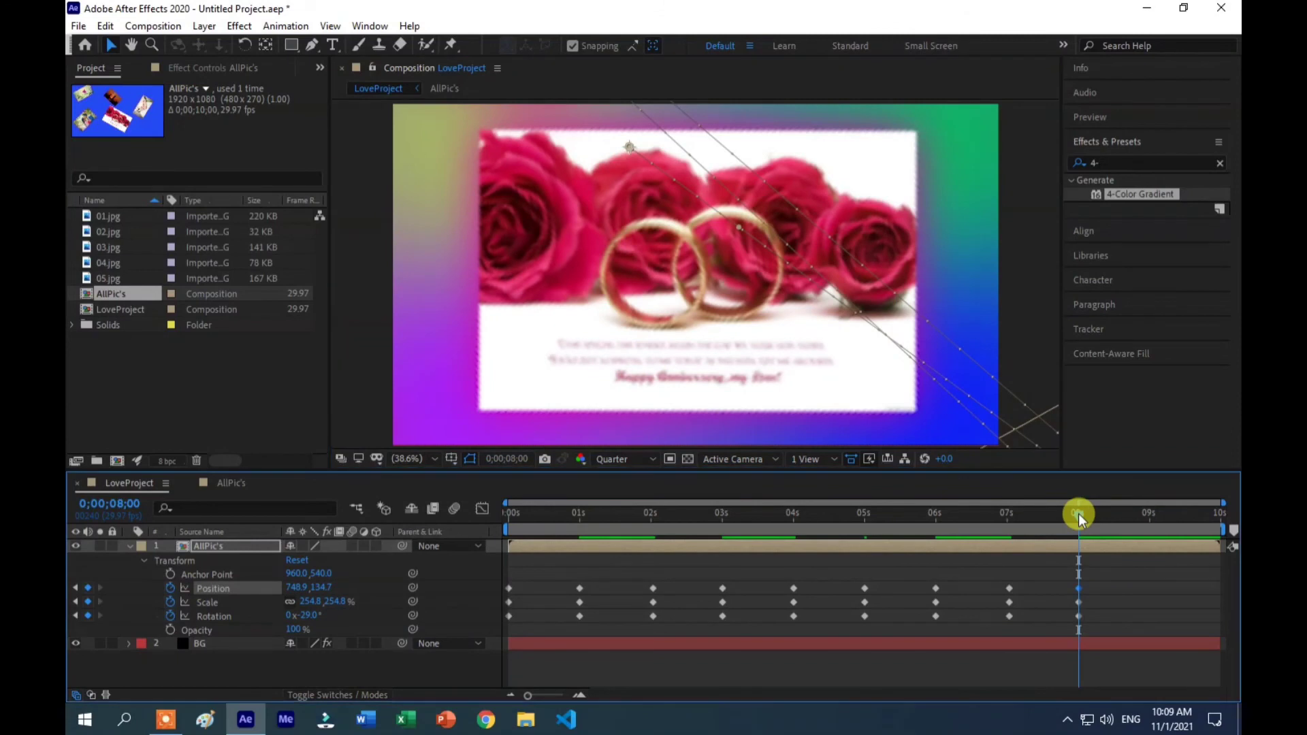
# - Hold position, scale and rotation with keyframes just past 9s (9;01)
pyautogui.moveTo(1078, 513); pyautogui.dragTo(1150, 517)
pyautogui.click(87, 587)
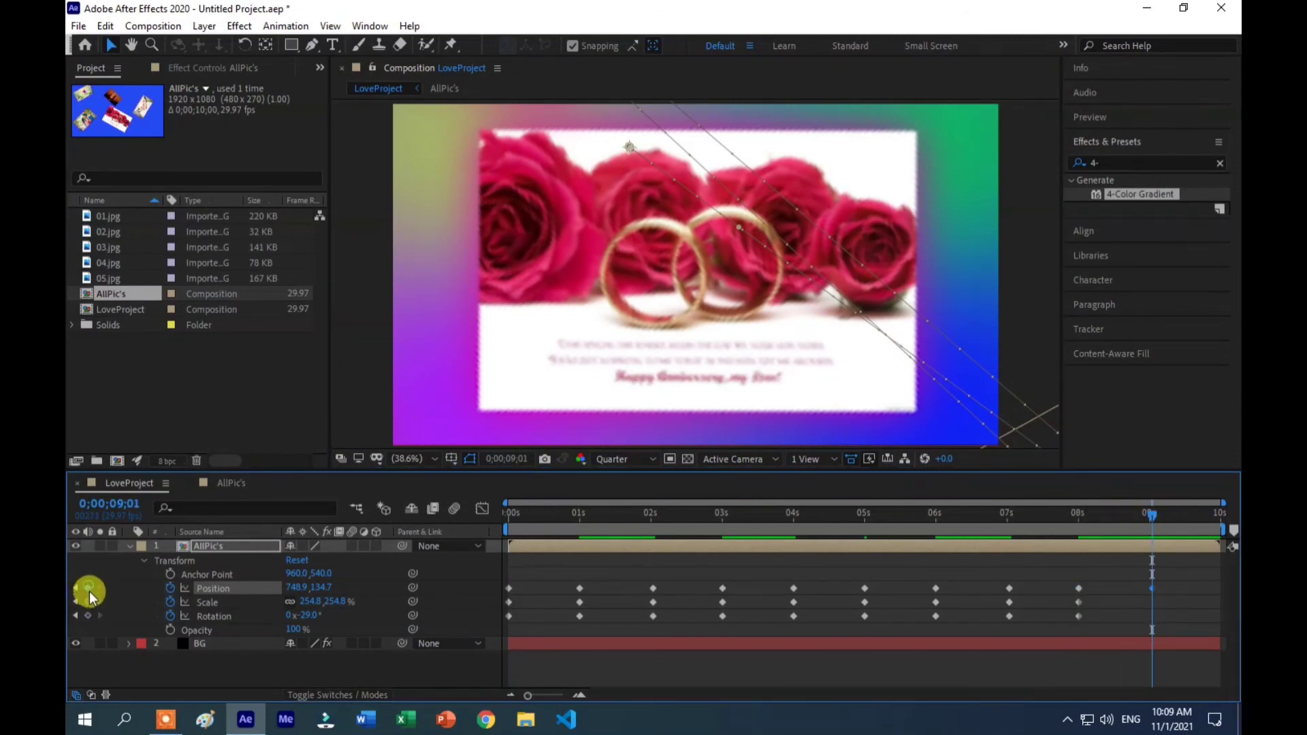
pyautogui.click(88, 602)
pyautogui.click(88, 616)
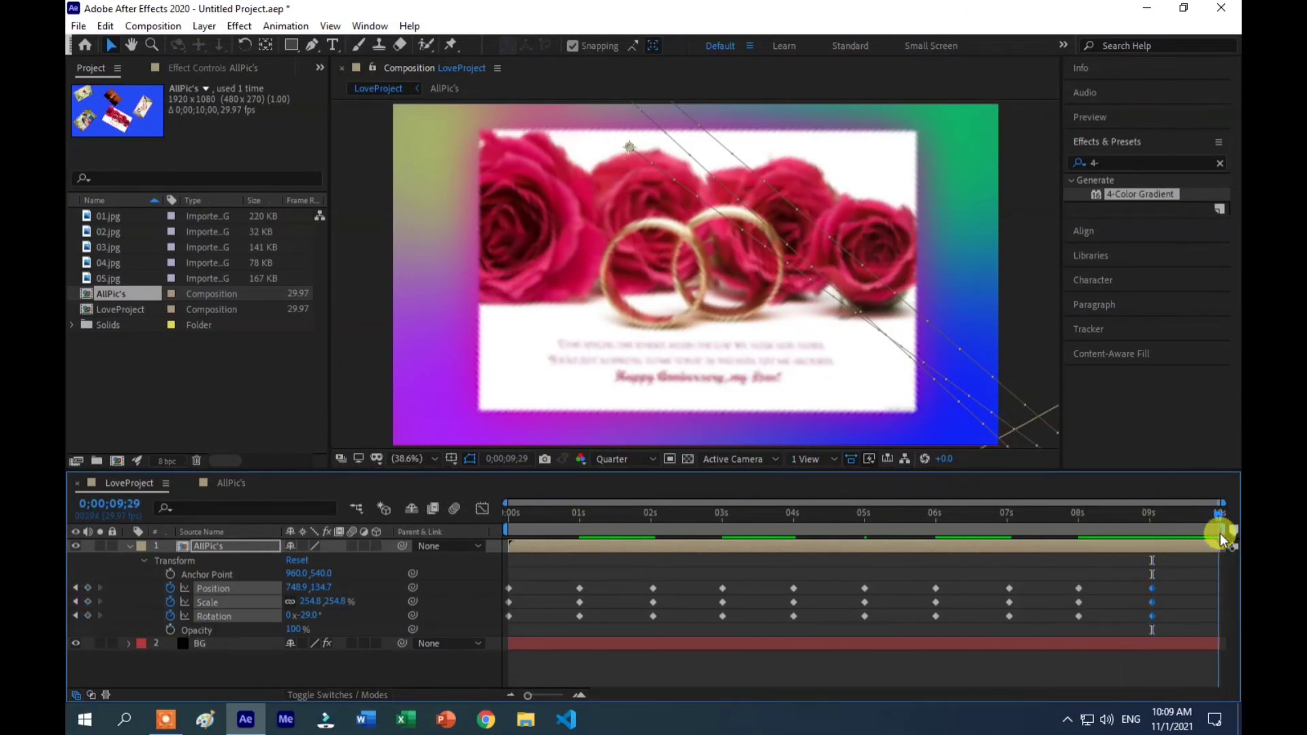
# - At 9;19, rotate the photo layer back to about 0° with the Rotation tool
pyautogui.moveTo(1221, 538); pyautogui.dragTo(1195, 545)
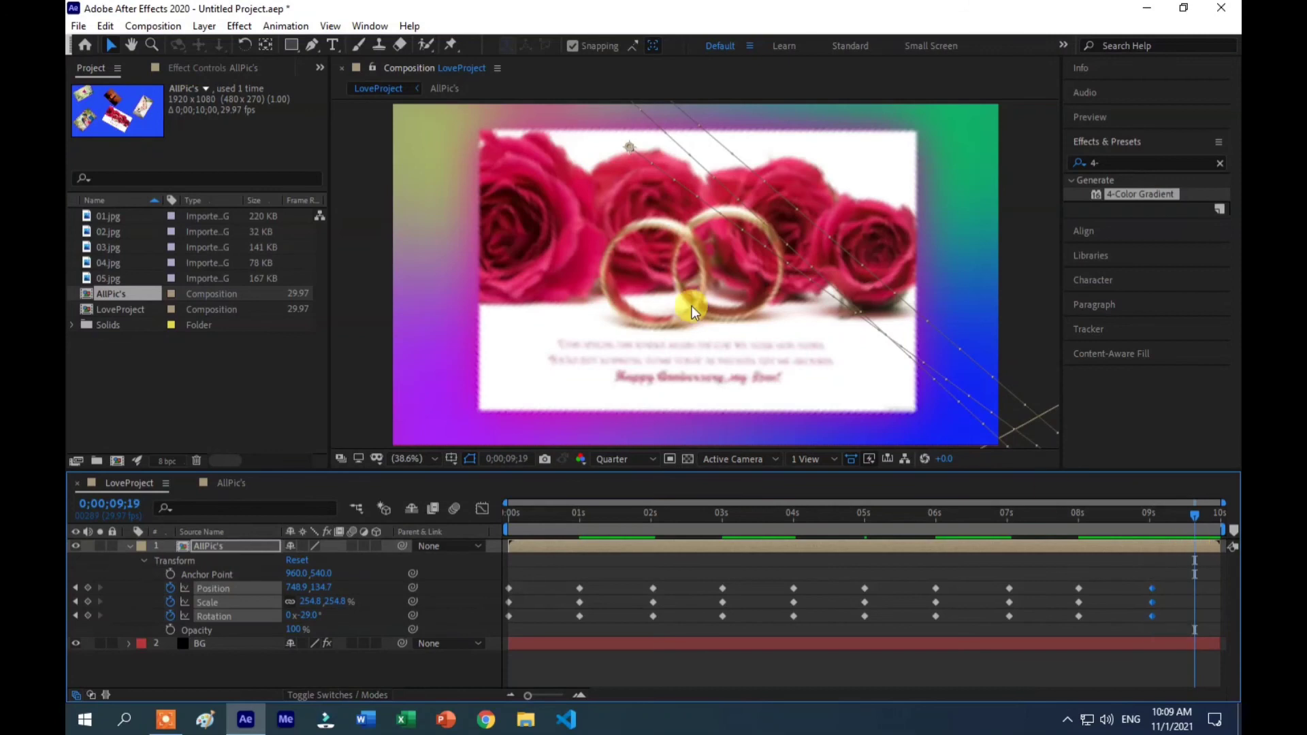
pyautogui.scroll(-5, 692, 305)
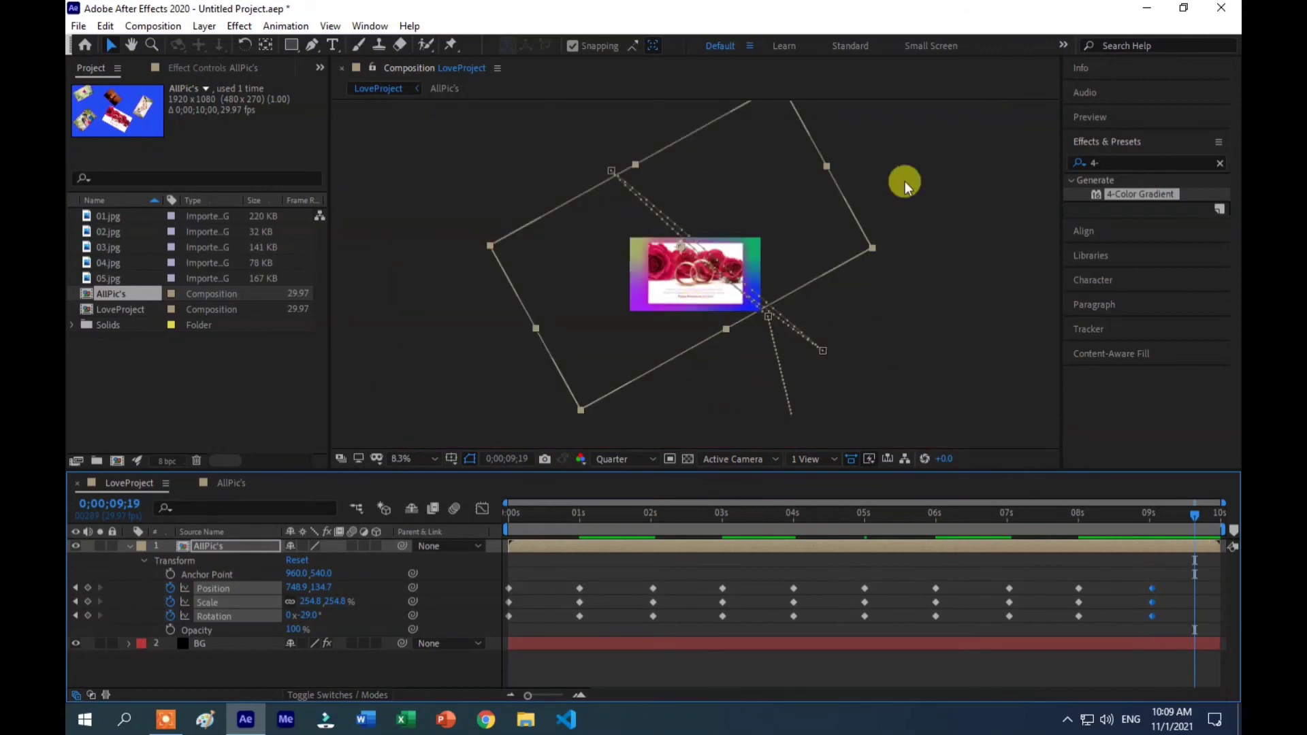
pyautogui.click(253, 47)
pyautogui.moveTo(803, 166); pyautogui.dragTo(838, 234)
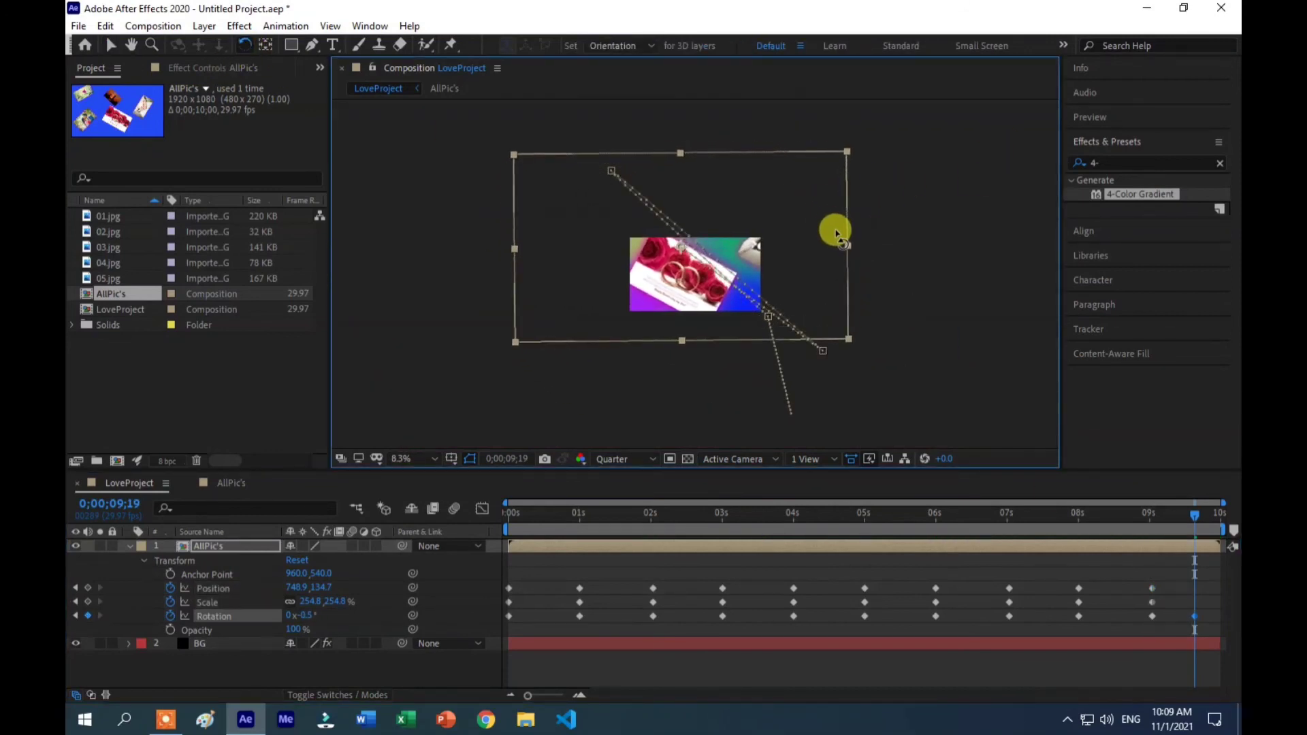
pyautogui.moveTo(849, 156); pyautogui.dragTo(766, 210)
pyautogui.click(110, 47)
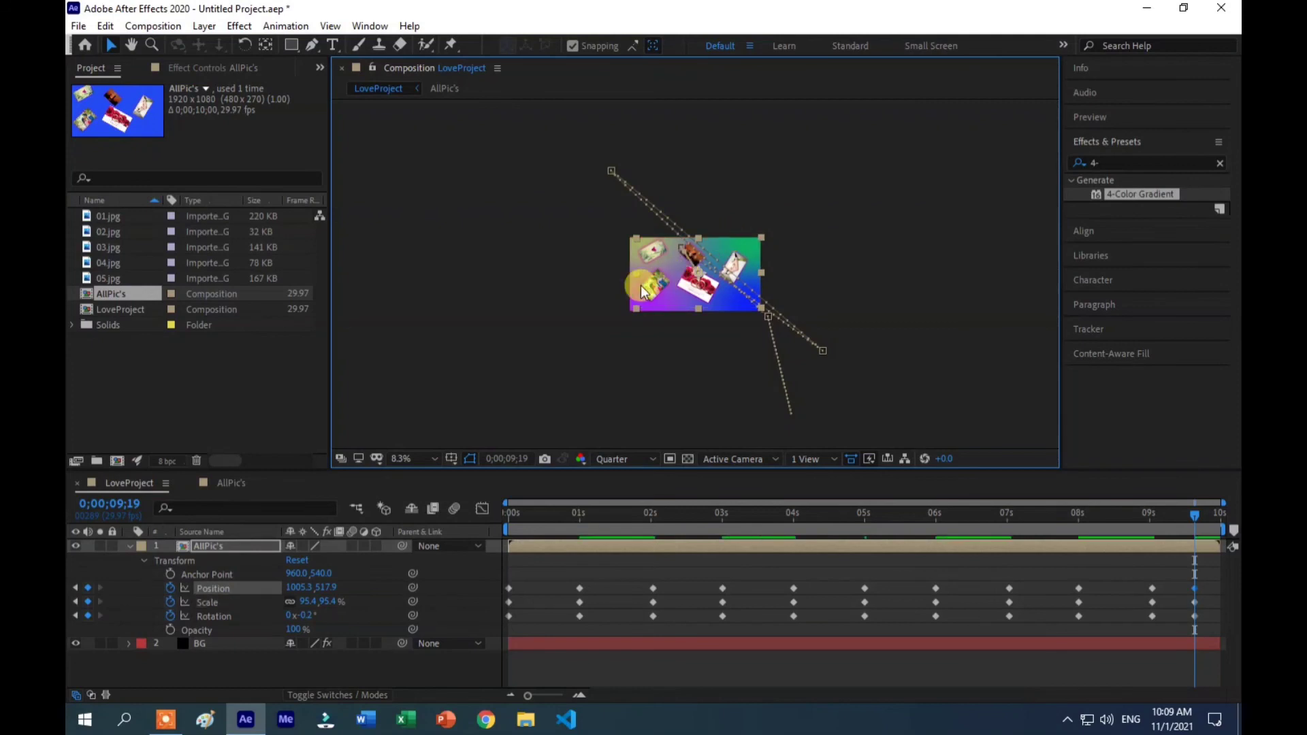
# - Scale the layer to 99.8% and fit the view so all five photos show
pyautogui.moveTo(636, 308); pyautogui.dragTo(635, 312)
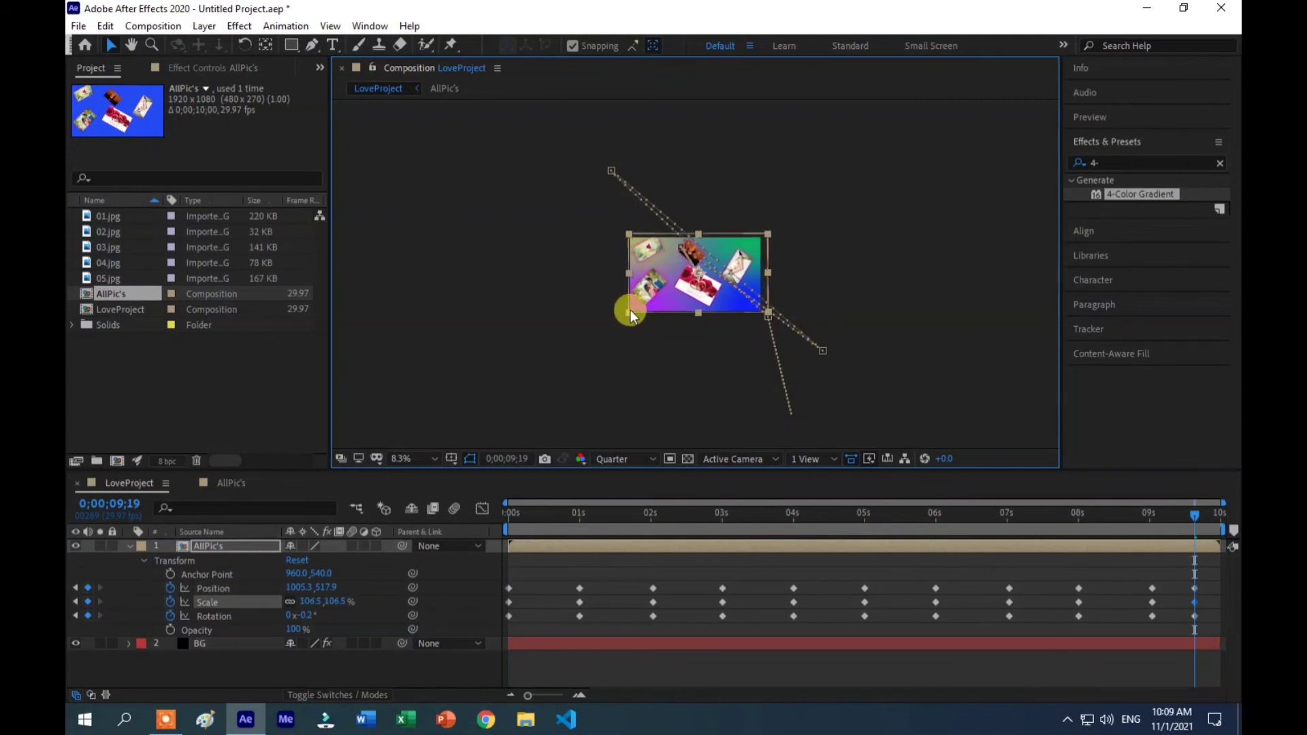
pyautogui.click(424, 455)
pyautogui.click(432, 196)
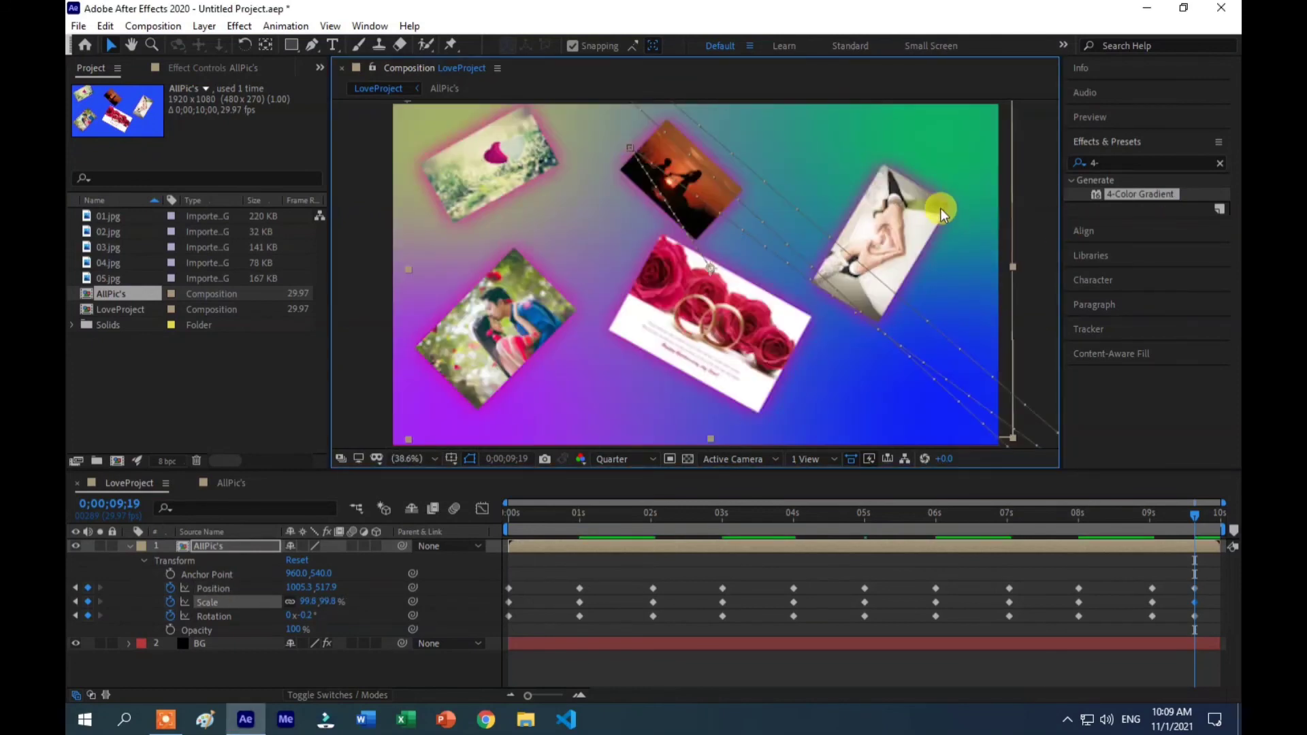
pyautogui.moveTo(947, 207); pyautogui.dragTo(937, 214)
# - Apply Easy Ease to every keyframe and return to the timeline start
pyautogui.moveTo(1203, 599); pyautogui.dragTo(479, 628)
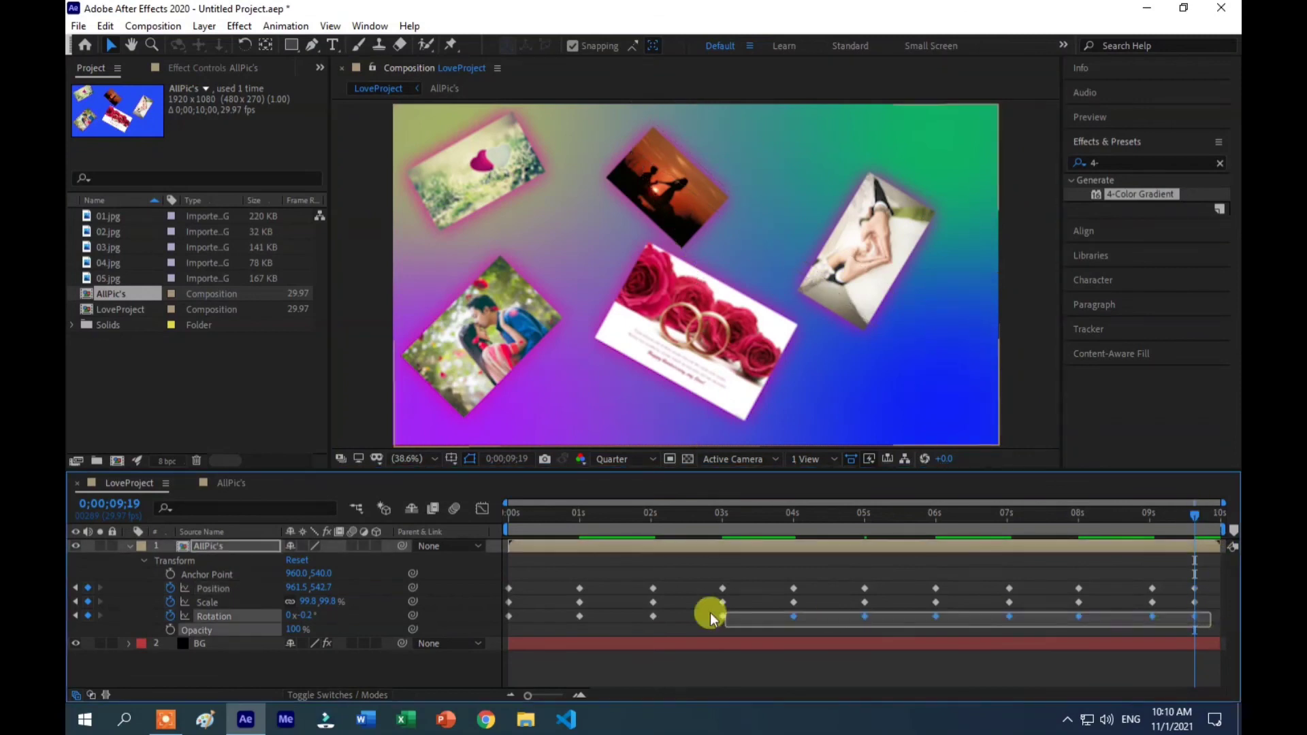
pyautogui.rightClick(577, 589)
pyautogui.moveTo(681, 577)
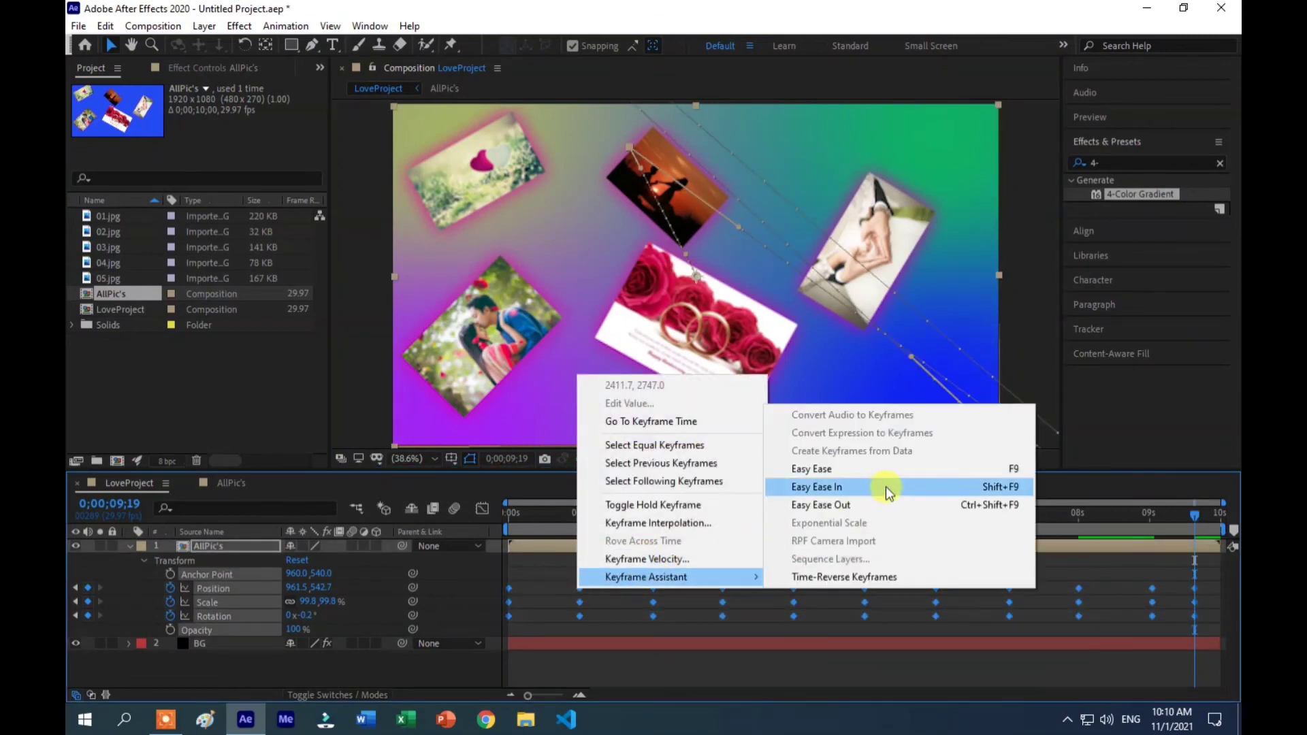
pyautogui.click(886, 486)
pyautogui.moveTo(1199, 521); pyautogui.dragTo(68, 575)
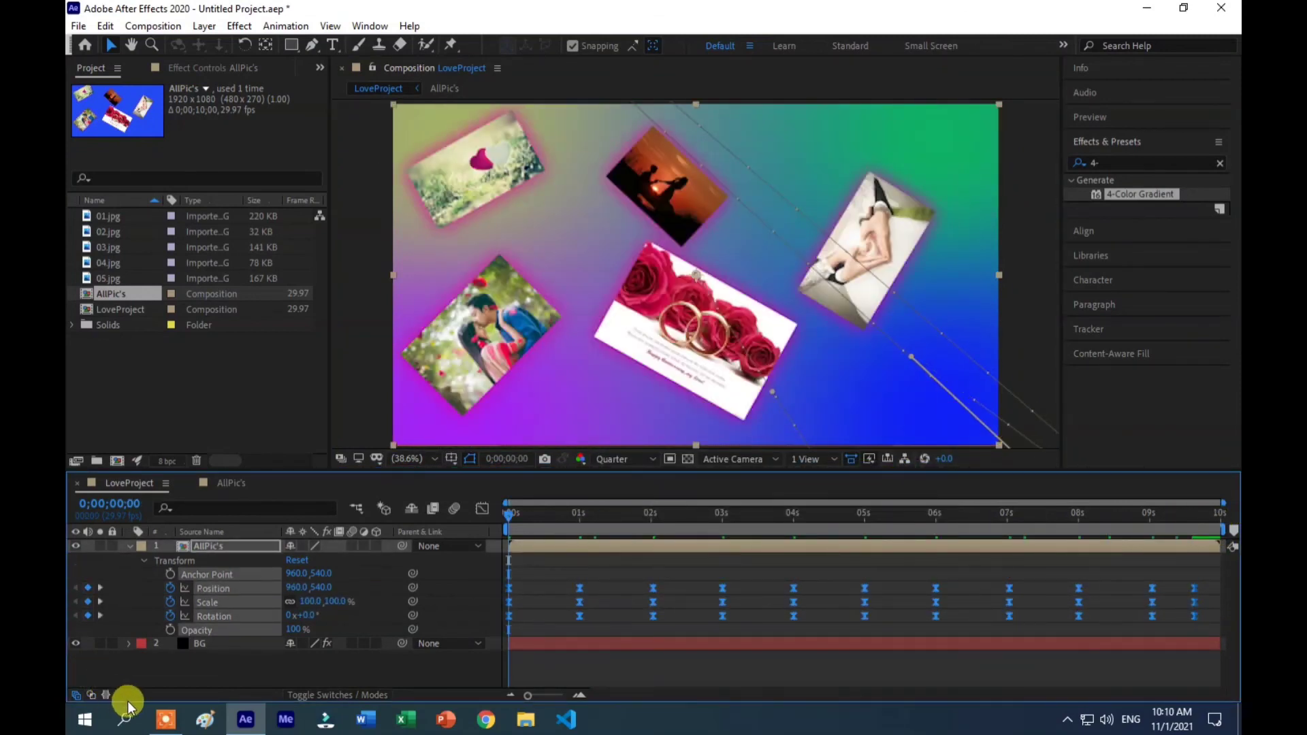
# - Preview the LoveProject animation from the start with the Spacebar
pyautogui.press('space')
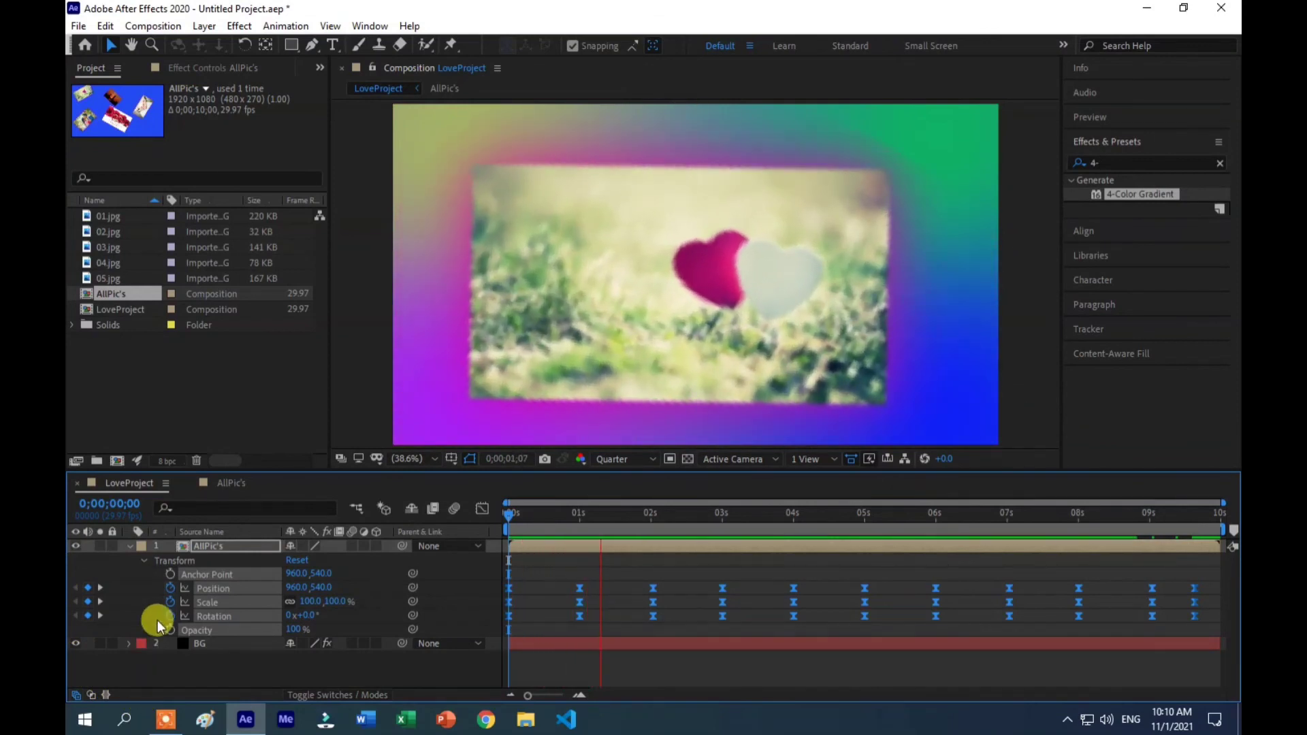